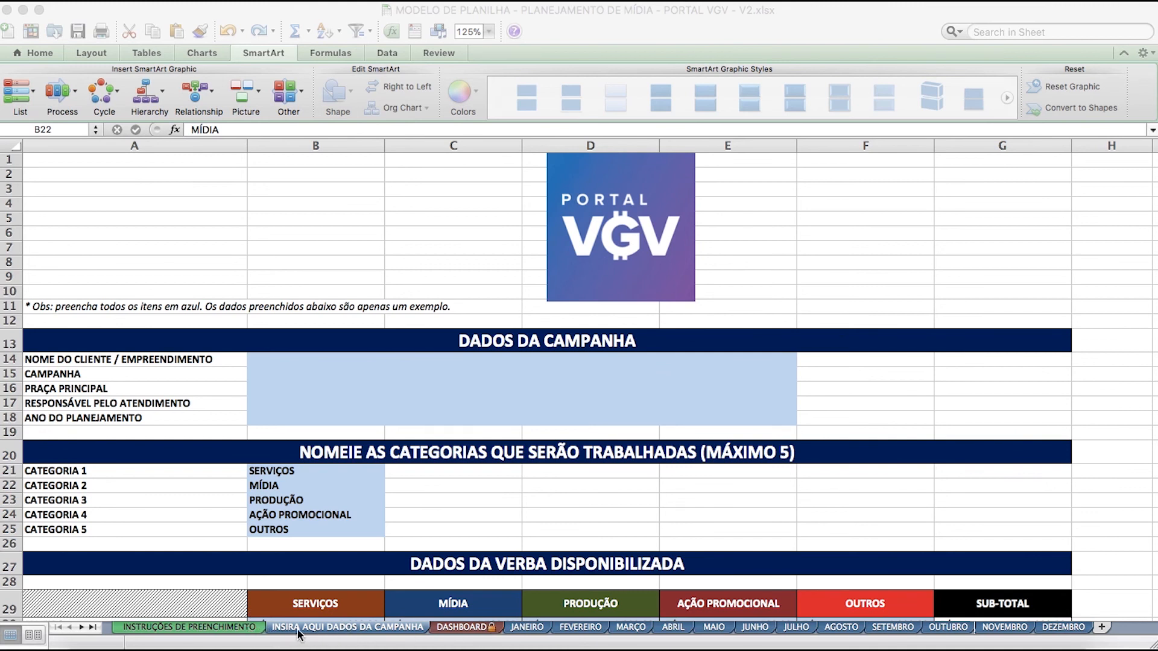
Read through the guidance on the INSTRUÇÕES DE PREENCHIMENTO sheet, from the ATENÇÃO notes to the closing rows.
left_click(240, 630)
left_click(240, 630)
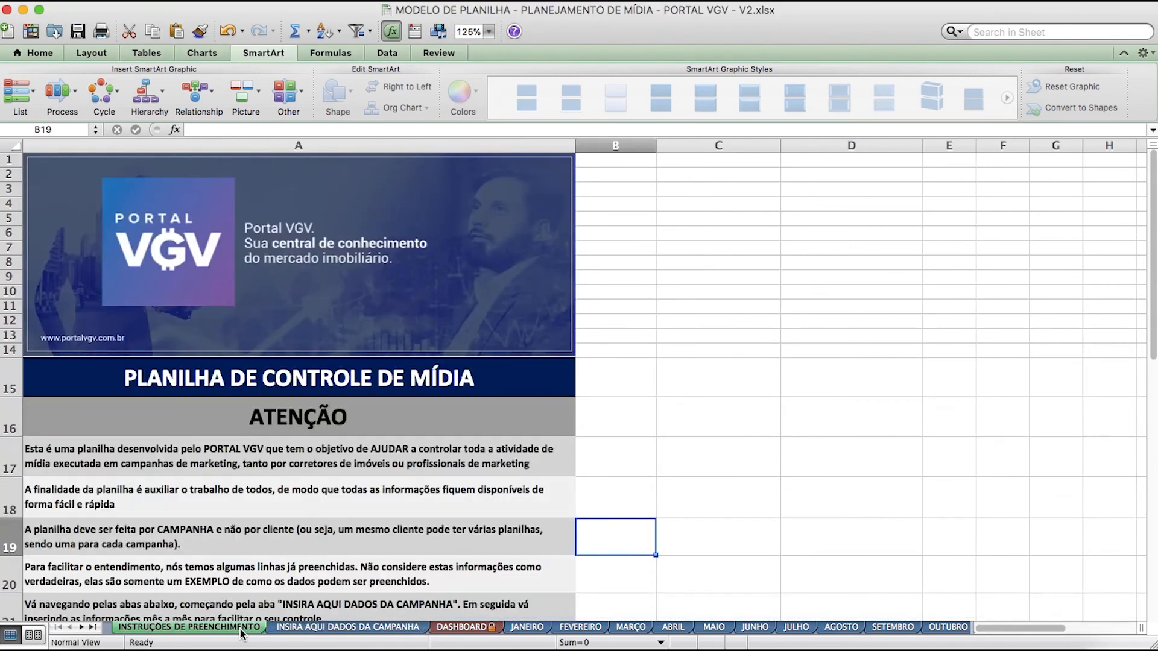
scroll(483, 466, "down", 10)
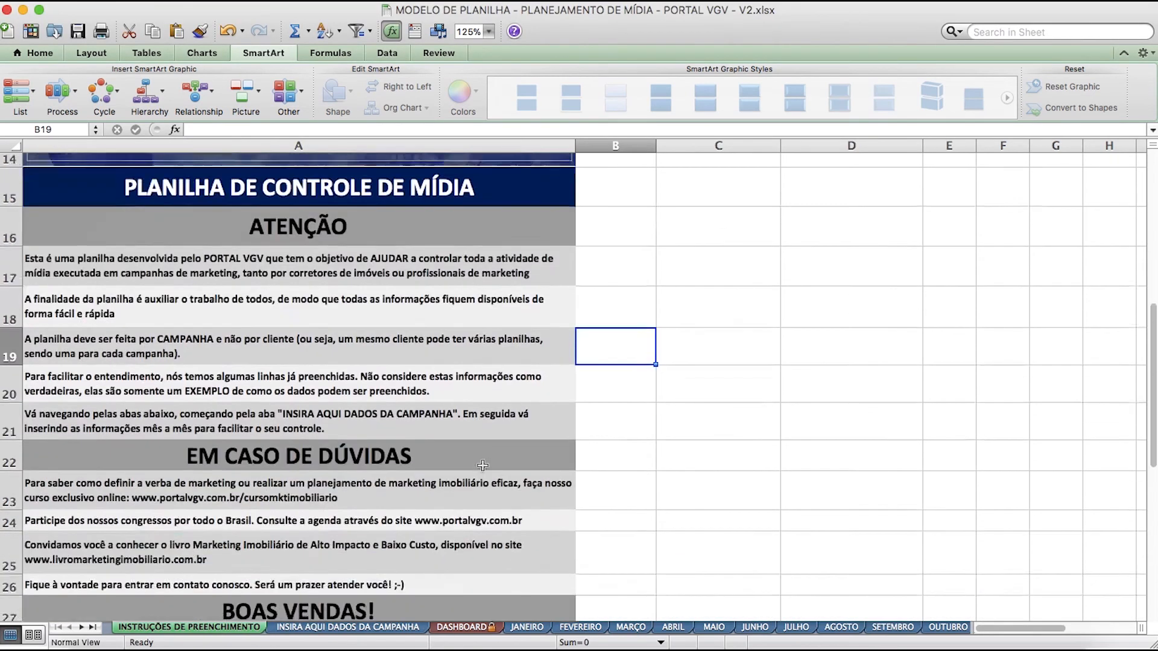
scroll(484, 466, "up", 3)
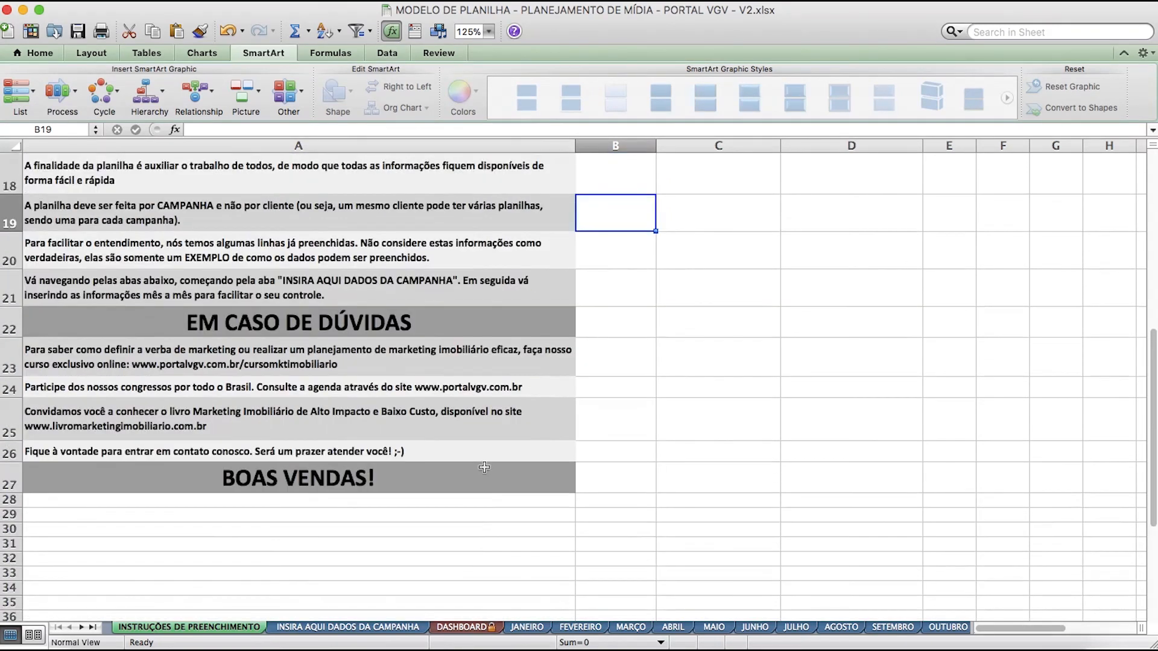
scroll(485, 467, "up", 1)
scroll(486, 467, "up", 6)
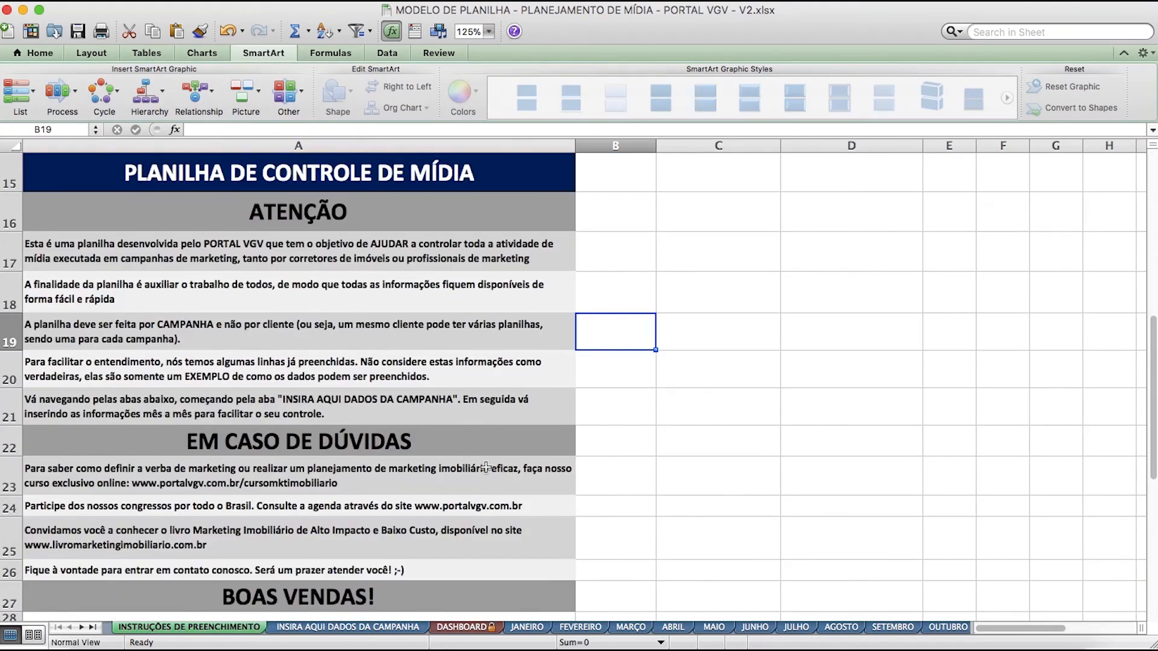
scroll(485, 467, "up", 3)
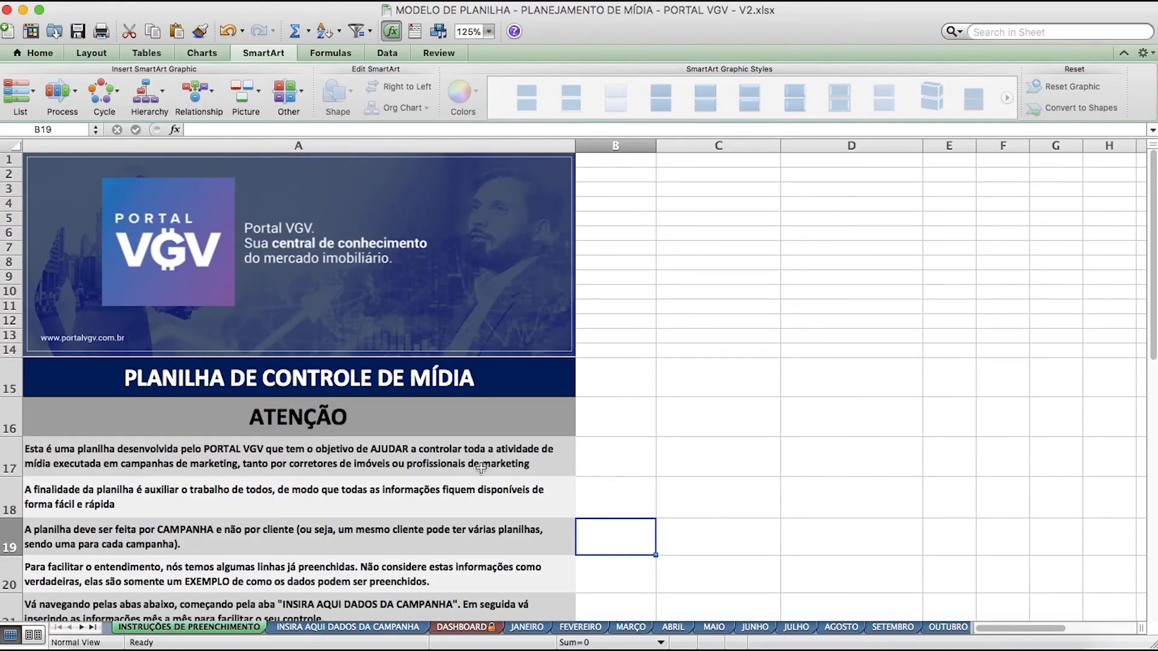
On the campaign data sheet, enter EMPREENDIMENTO ABC as the client/development name and SAIA JÁ DO ALUGUEL as the campaign.
left_click(345, 627)
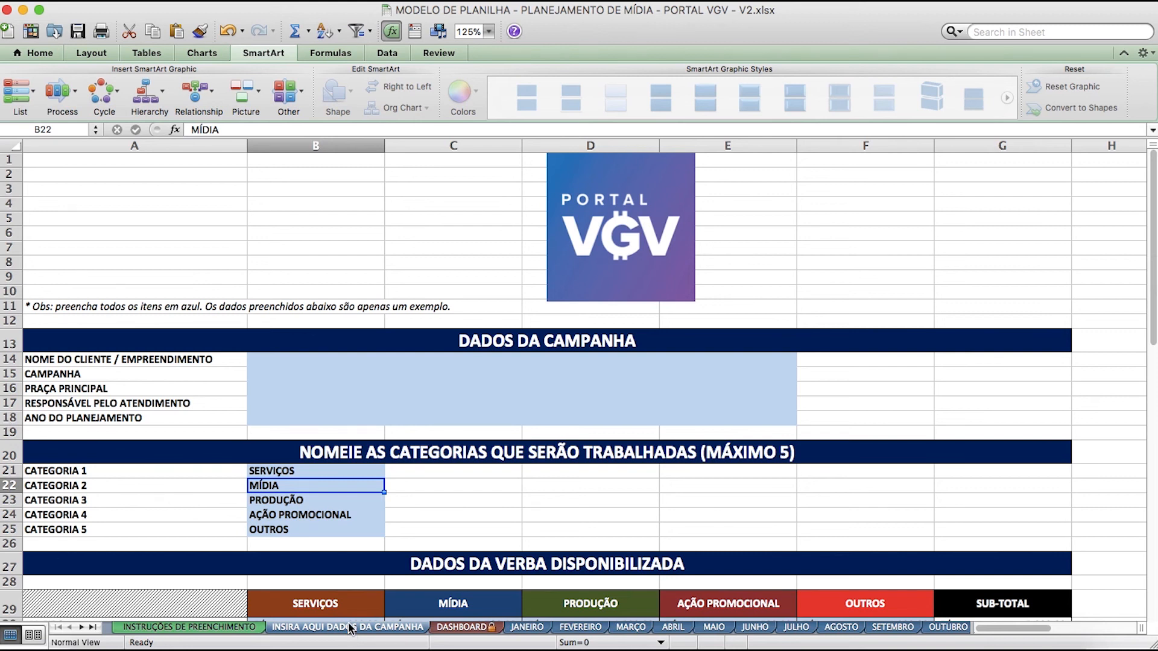
left_click(291, 363)
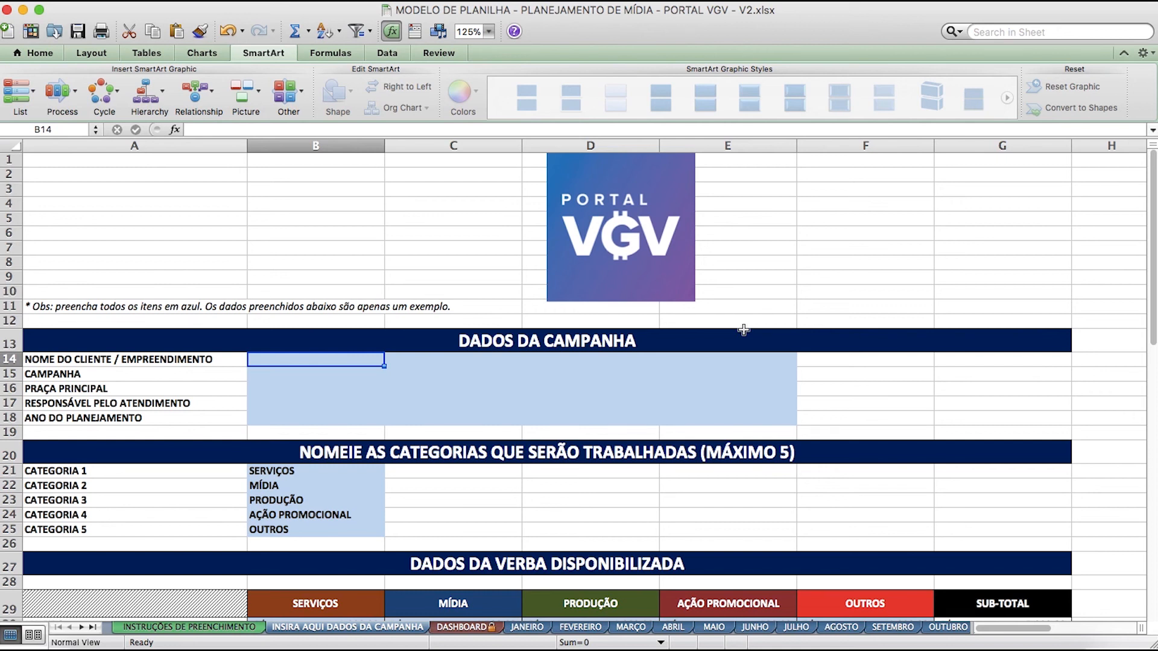
type("EMPREENDIMENTO ABC")
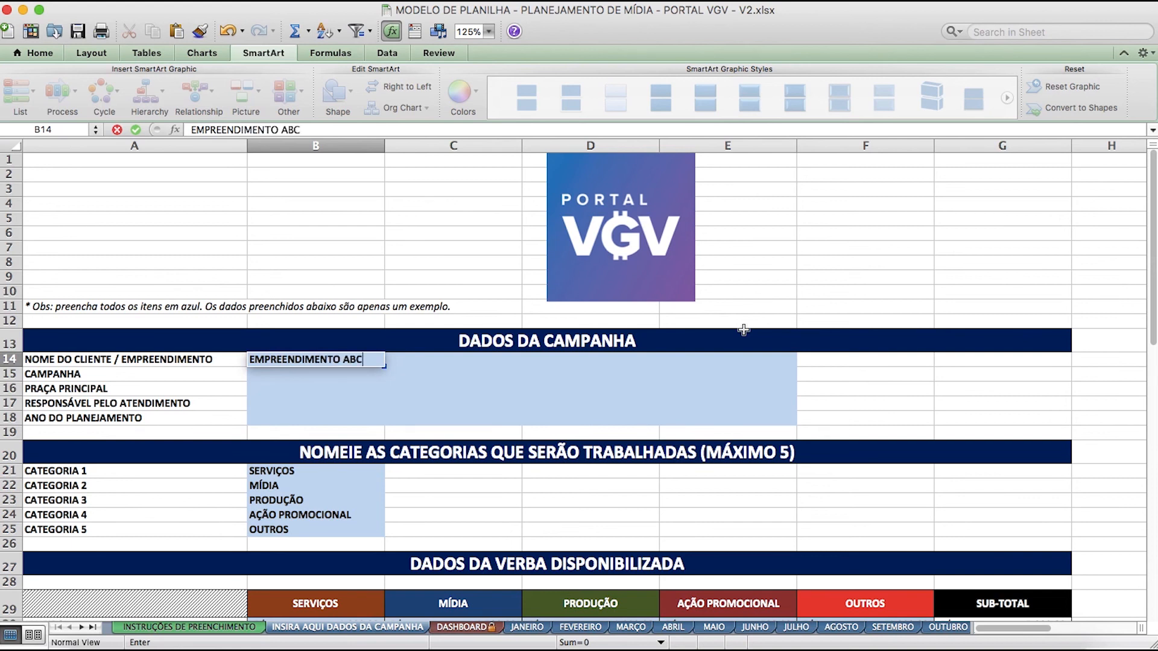
key("Return")
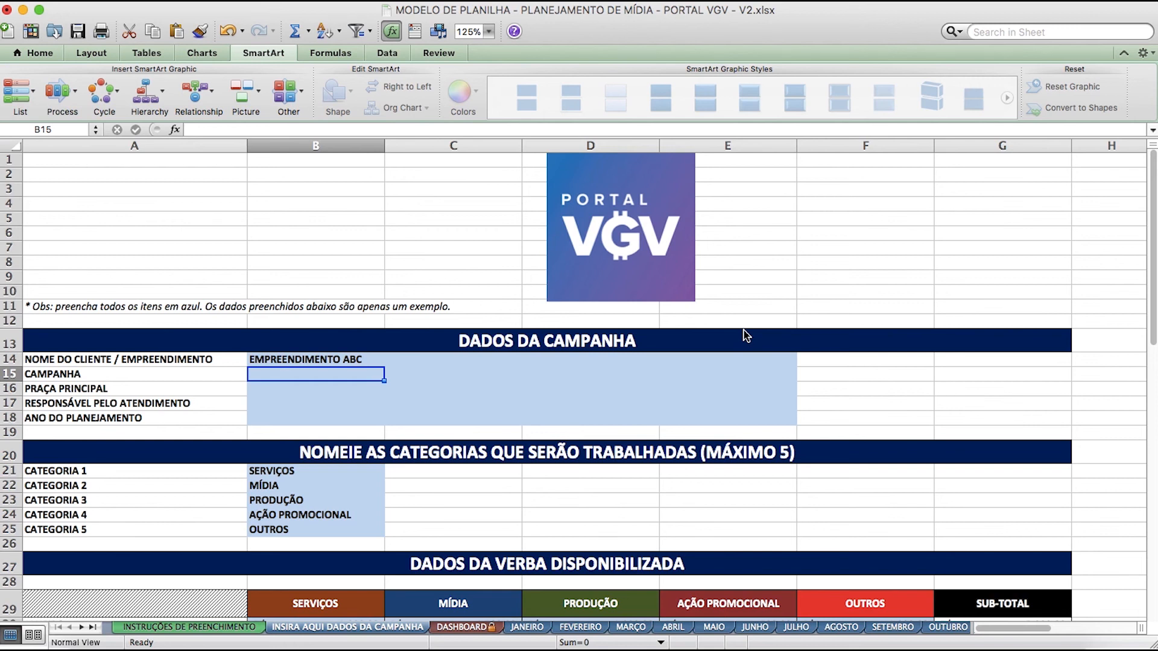
type("SAI")
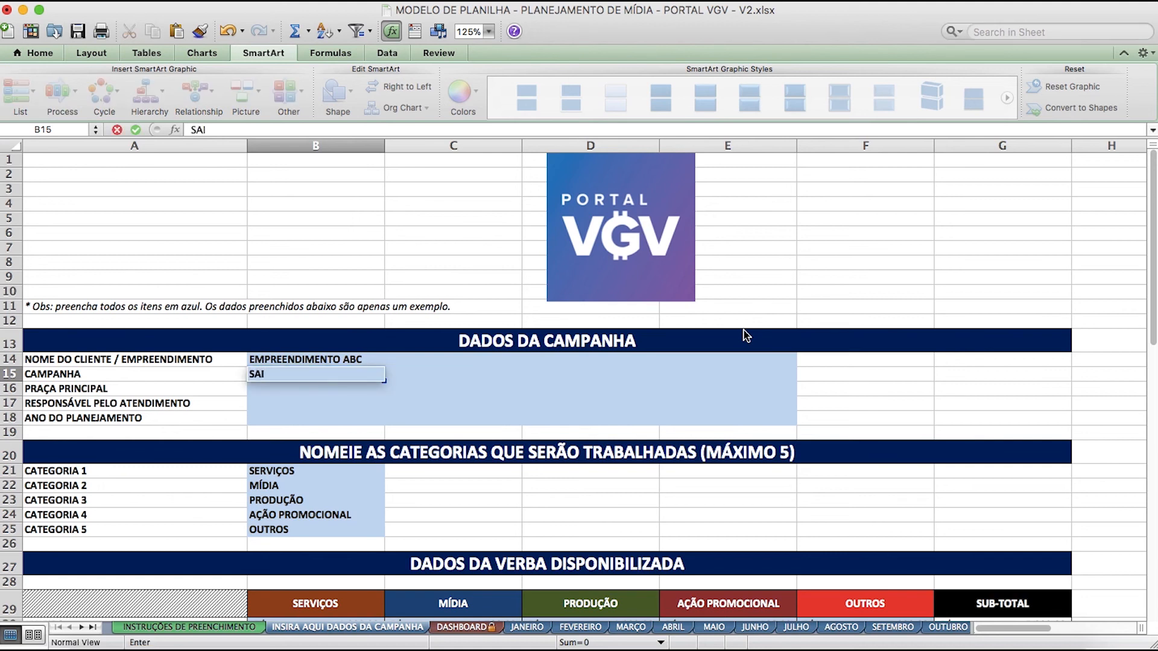
type("A JÁ DO ALUGUEL")
key("Return")
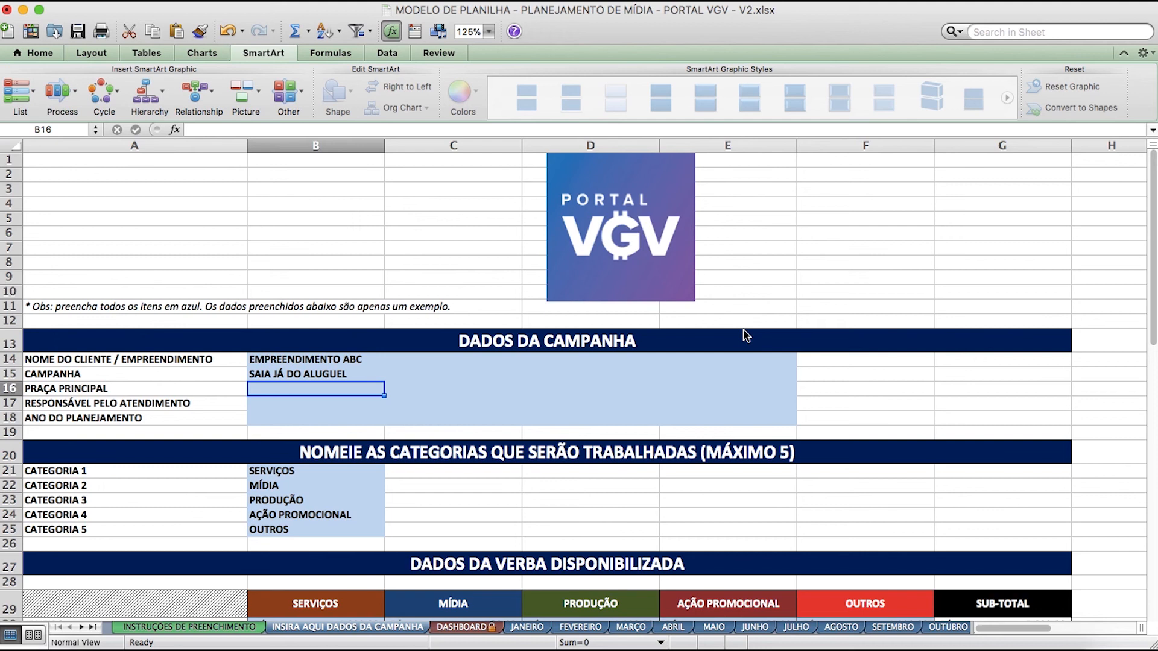
Complete the campaign data with SP CAPITAL as the main market, the responsible broker's name, and 2018 as the planning year.
type("SP CAPITAL")
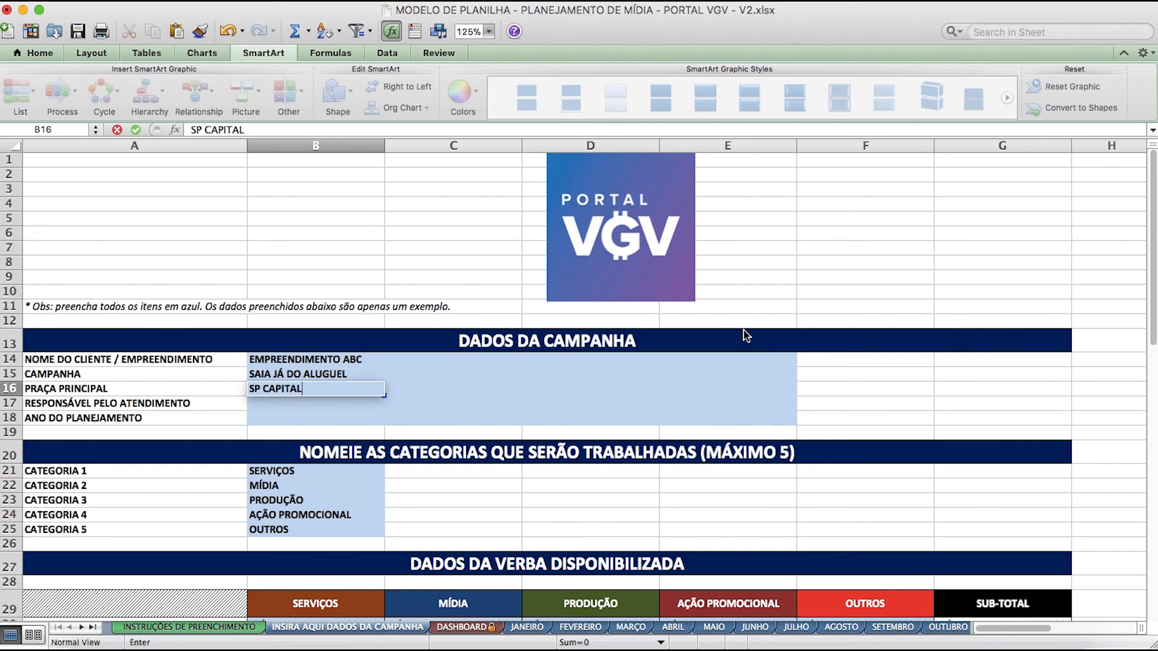
key("Return")
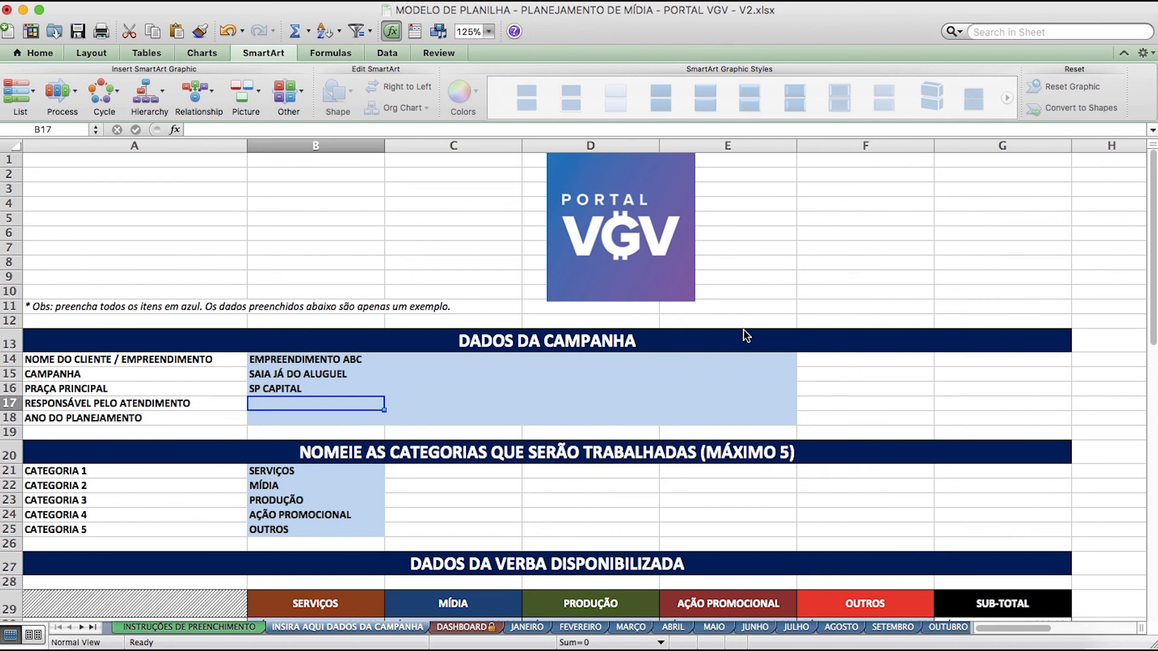
type("C")
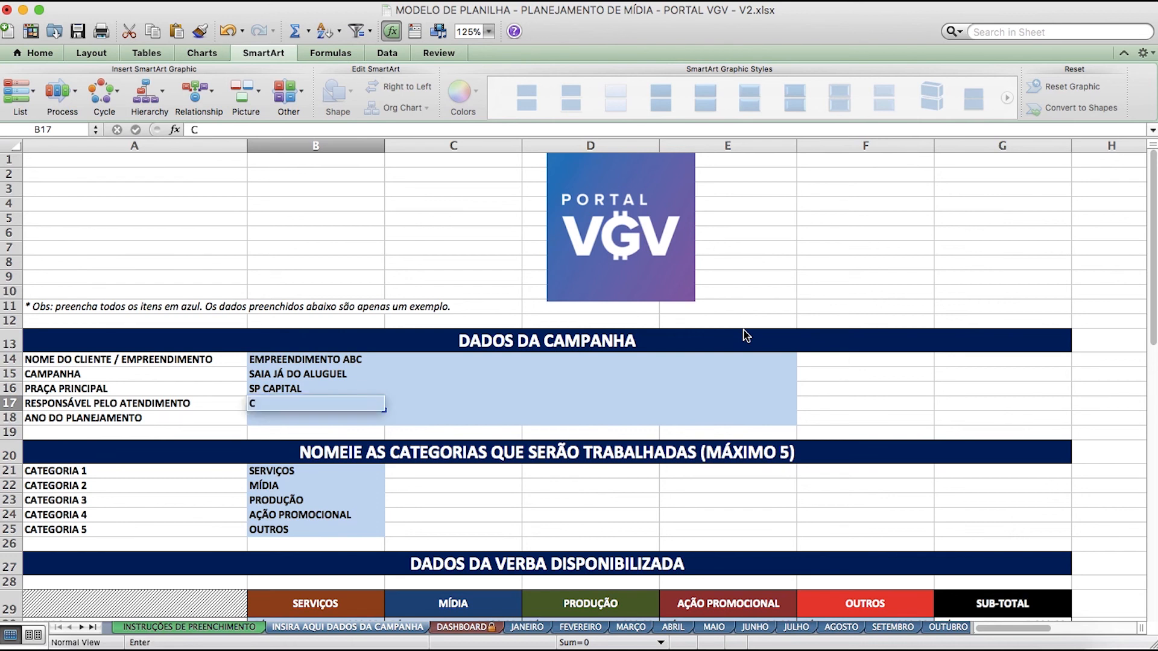
type("ORRETOR SÍLVIO")
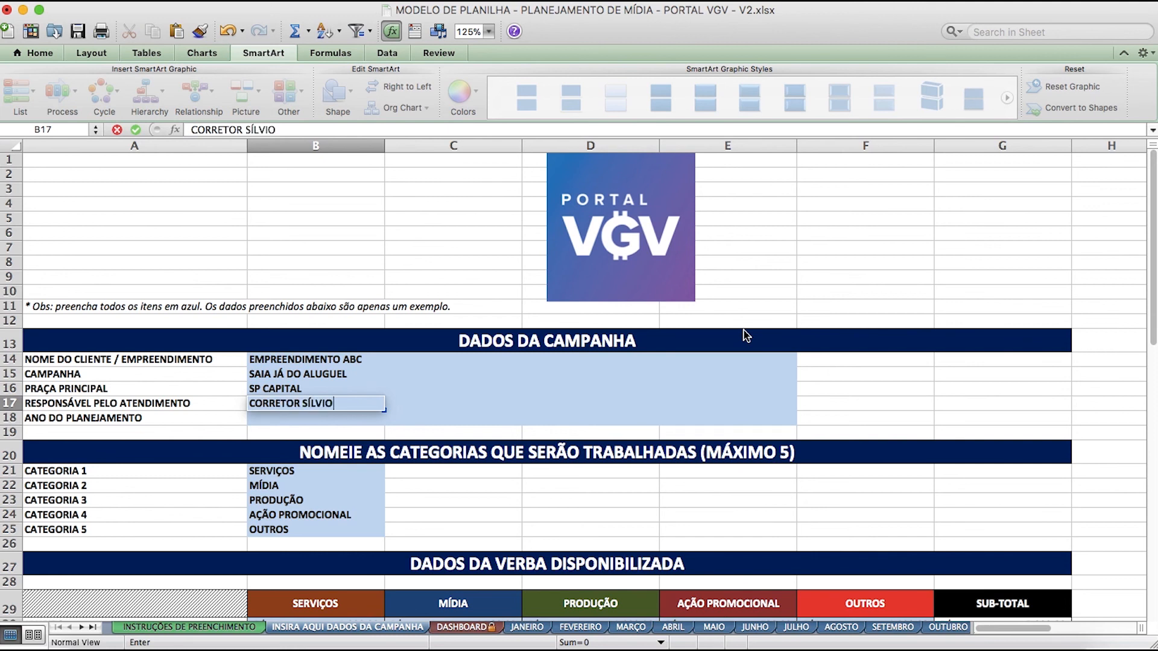
key("Return")
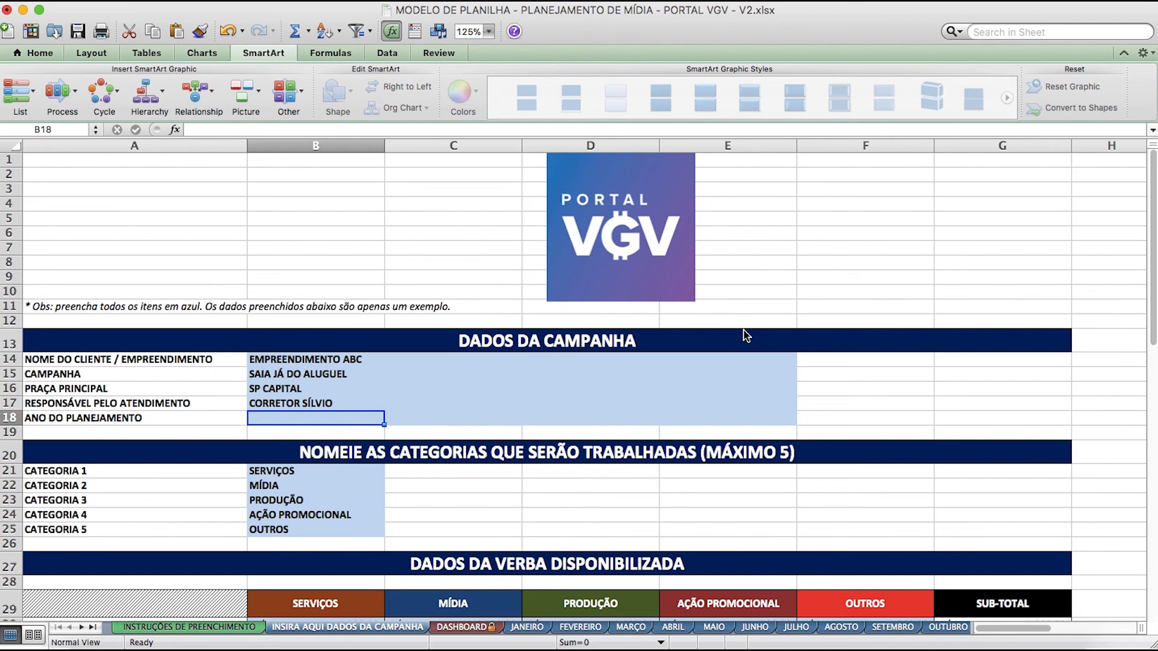
type("2018")
key("Return")
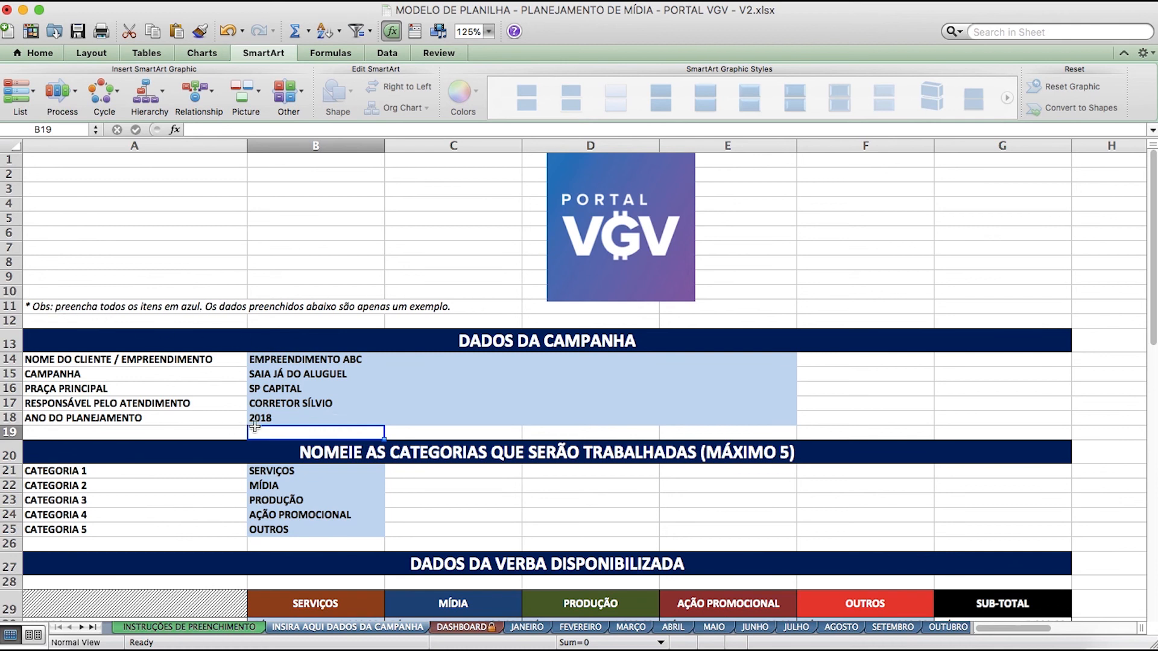
Review the five category names and the monthly budget table under DADOS DA VERBA DISPONIBILIZADA.
scroll(256, 422, "down", 5)
scroll(256, 418, "down", 5)
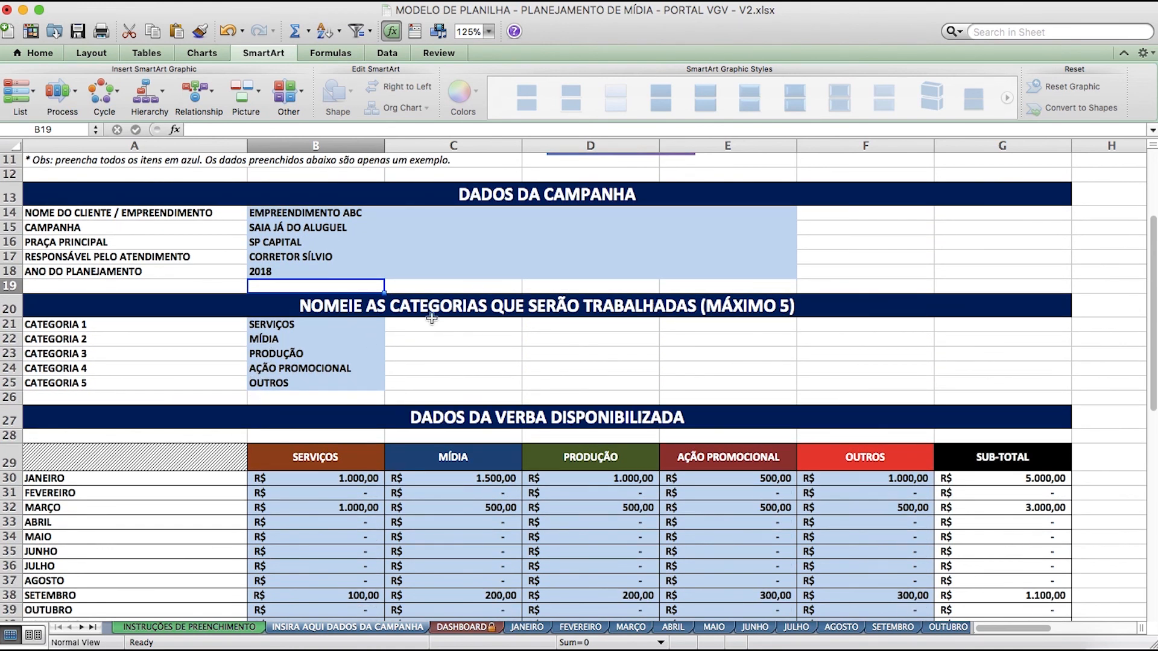
left_click(324, 323)
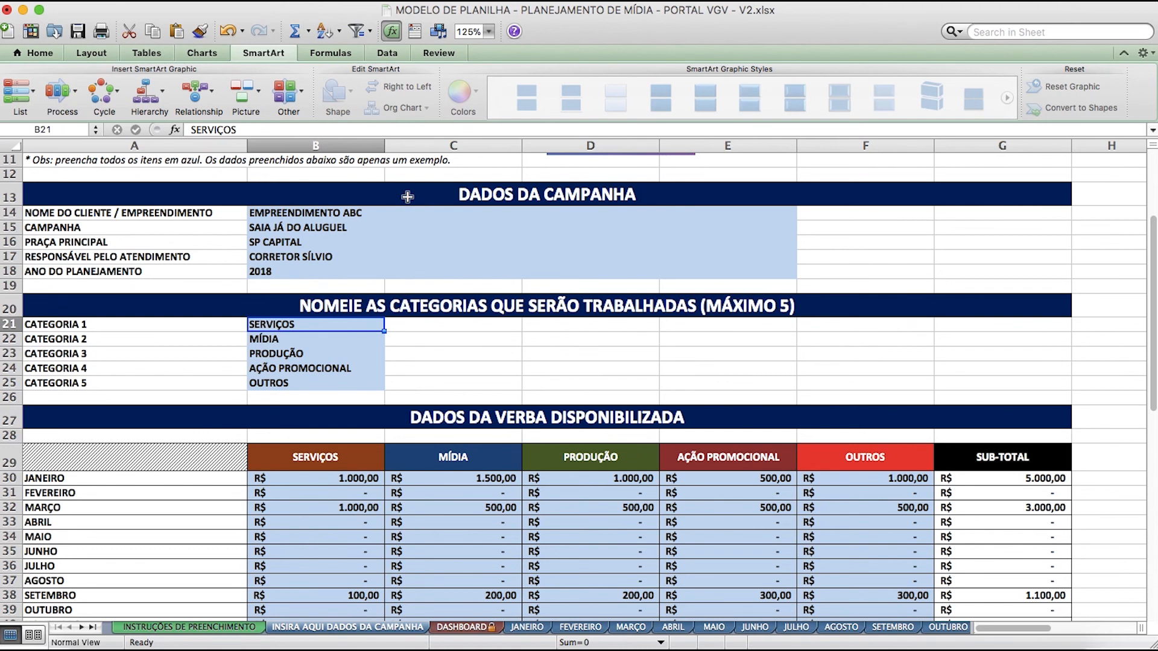
scroll(389, 365, "down", 3)
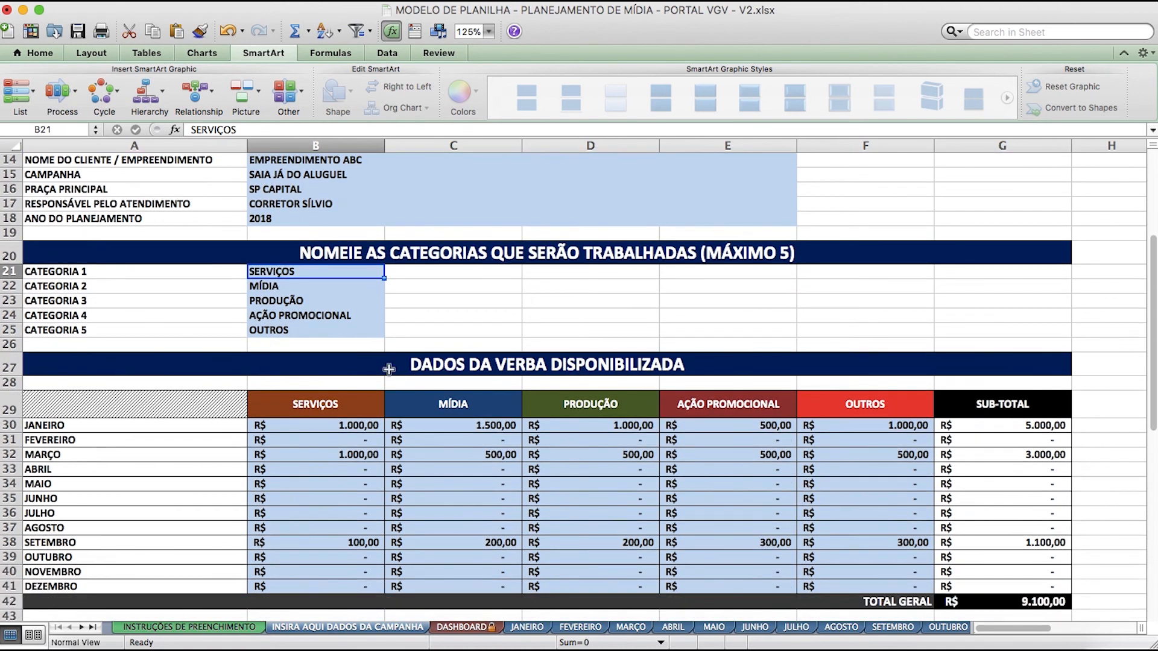
left_click(390, 365)
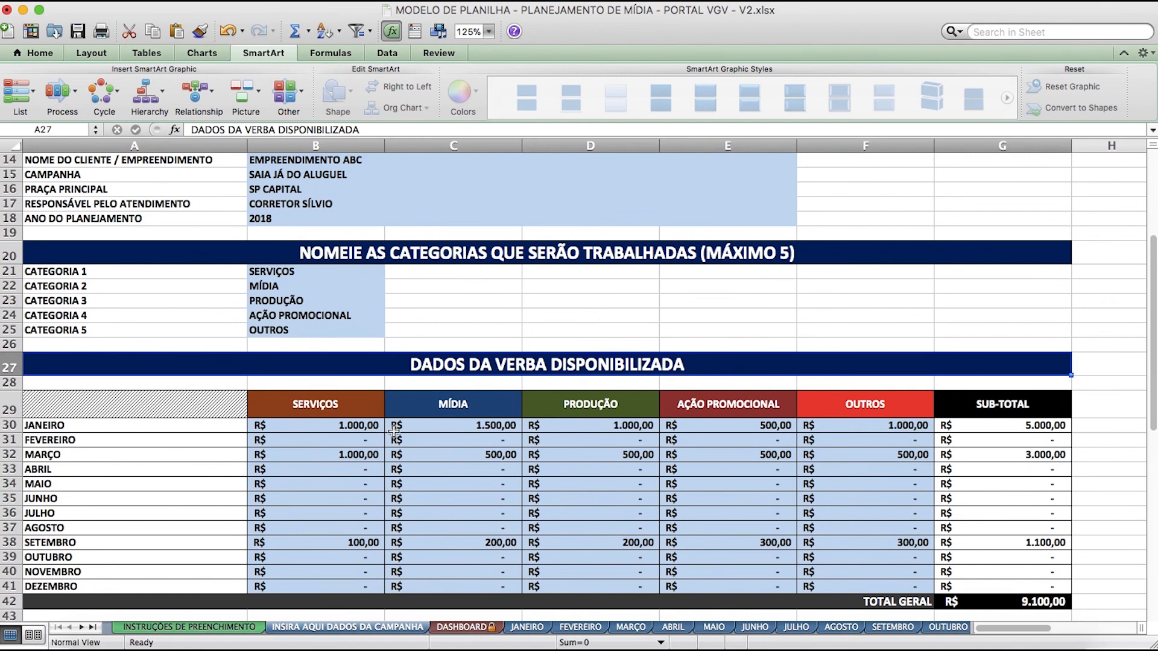
Set the SERVIÇOS budget to 0 for MARÇO and SETEMBRO.
scroll(394, 431, "down", 2)
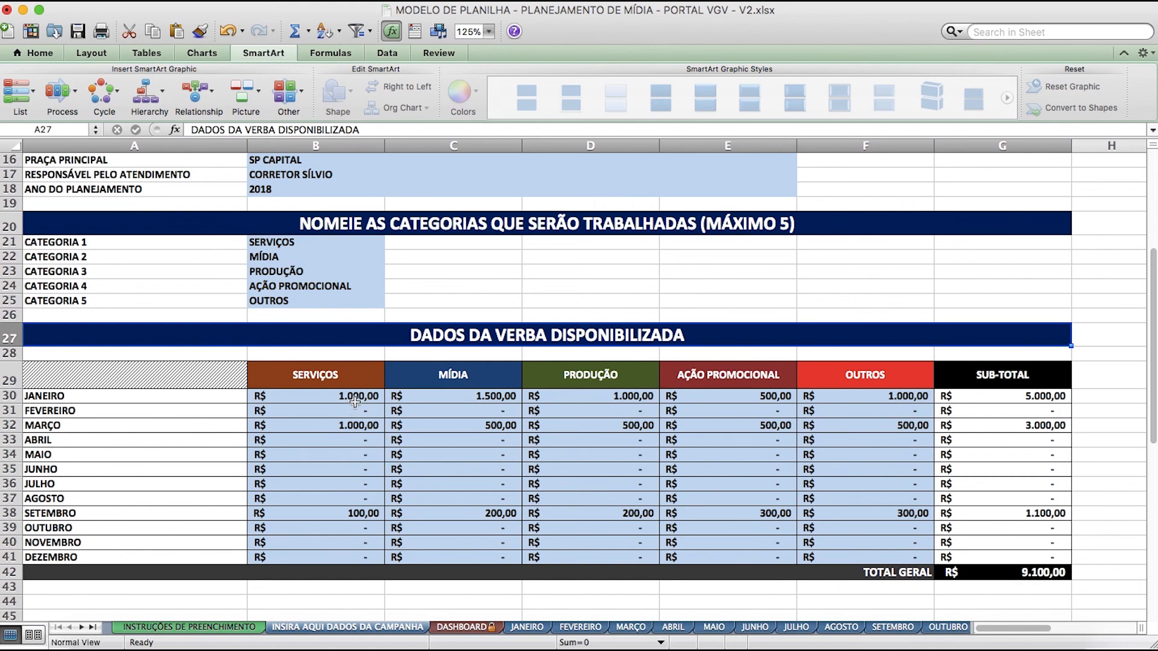
left_click(359, 429)
type("0")
key("Return")
key("Down")
key("Down")
key("Down")
key("Down")
key("Down")
type("0")
key("Return")
Set the MÍDIA budget to 0 for MARÇO and SETEMBRO.
left_click(486, 427)
type("0")
key("Return")
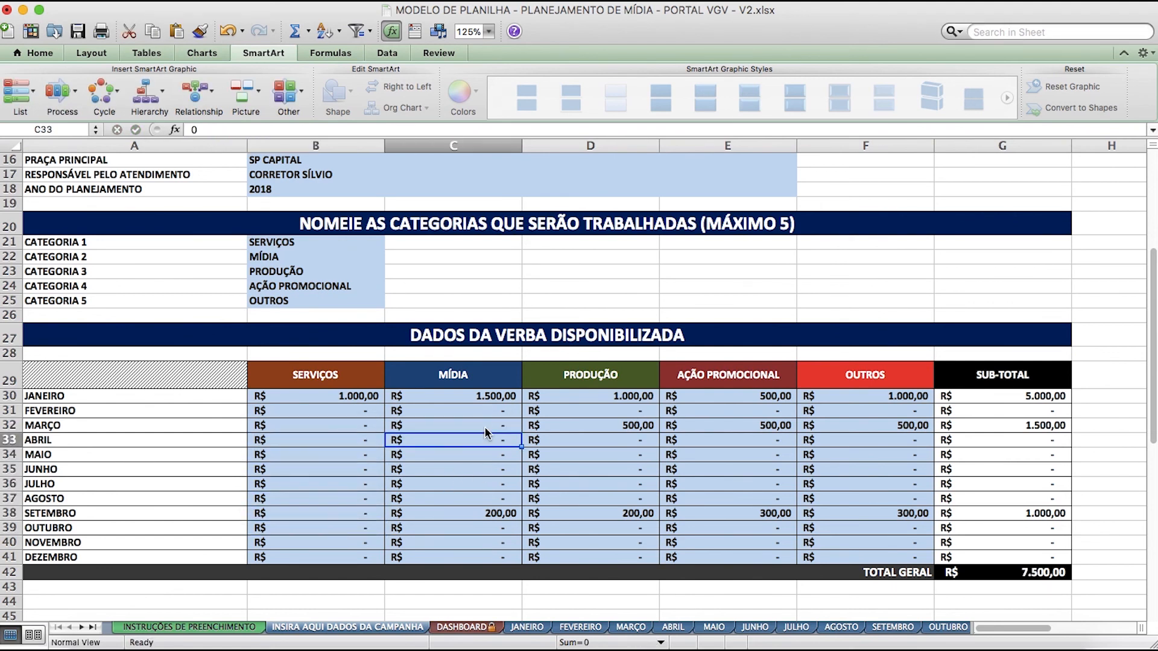
left_click(467, 510)
type("0")
key("Return")
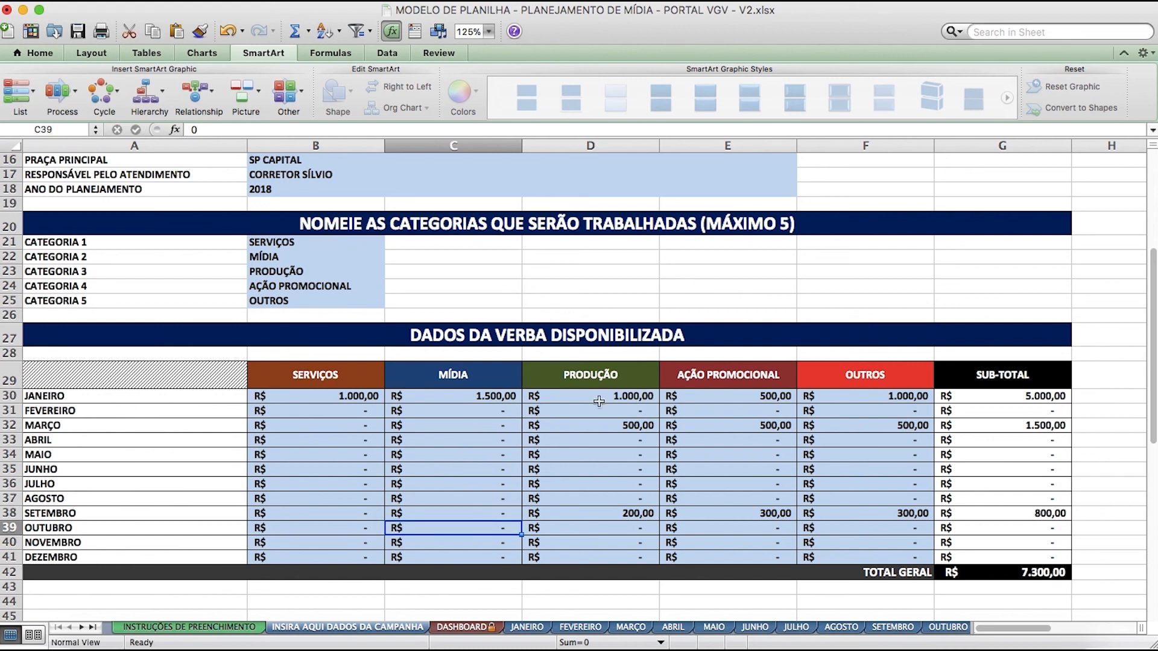
Set the PRODUÇÃO budget to 0 for MARÇO and SETEMBRO.
left_click(638, 427)
type("0")
key("Return")
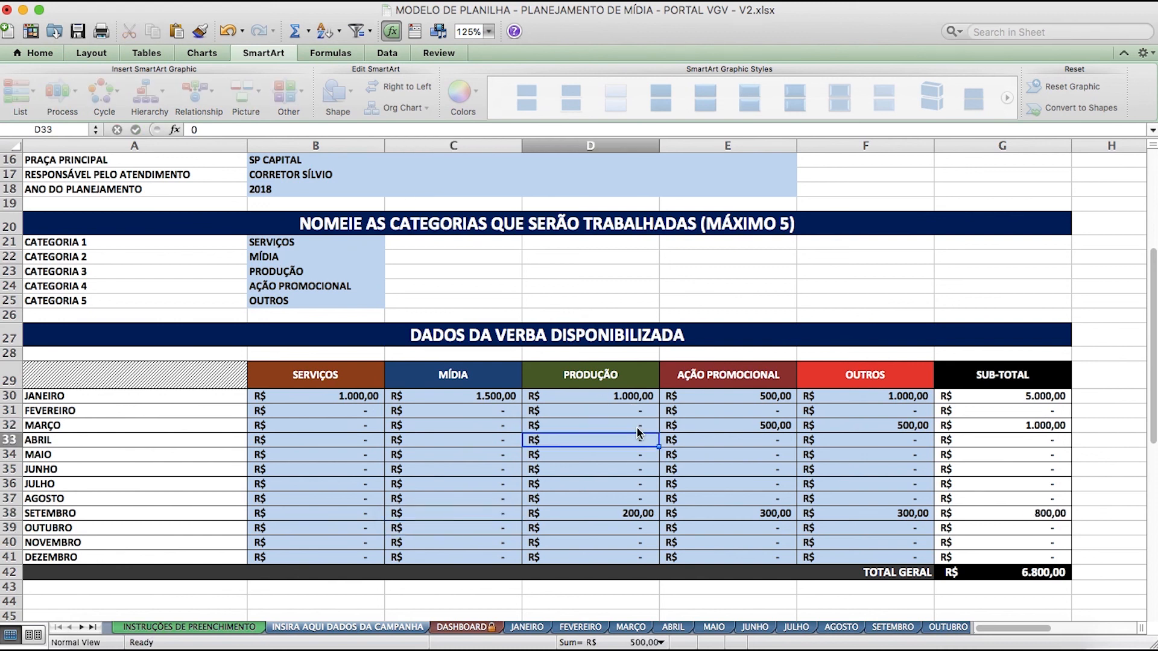
left_click(650, 512)
type("0")
key("Return")
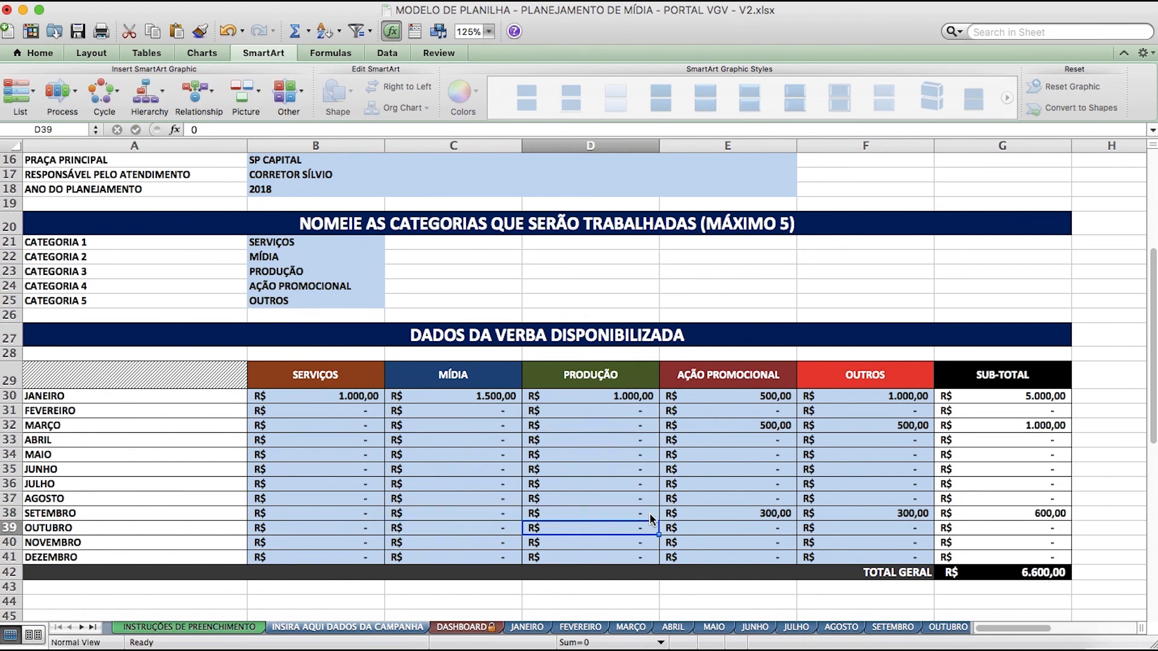
Set the AÇÃO PROMOCIONAL budget to 0 for MARÇO and SETEMBRO.
left_click(747, 428)
type("0")
key("Return")
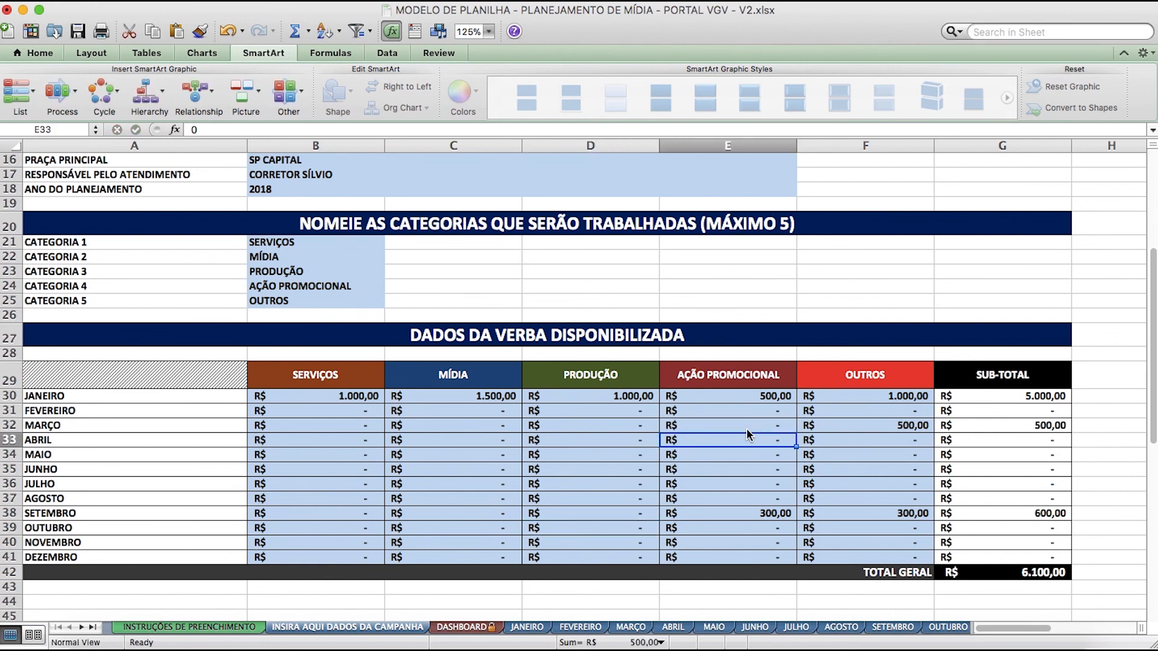
left_click(761, 510)
type("0")
key("Return")
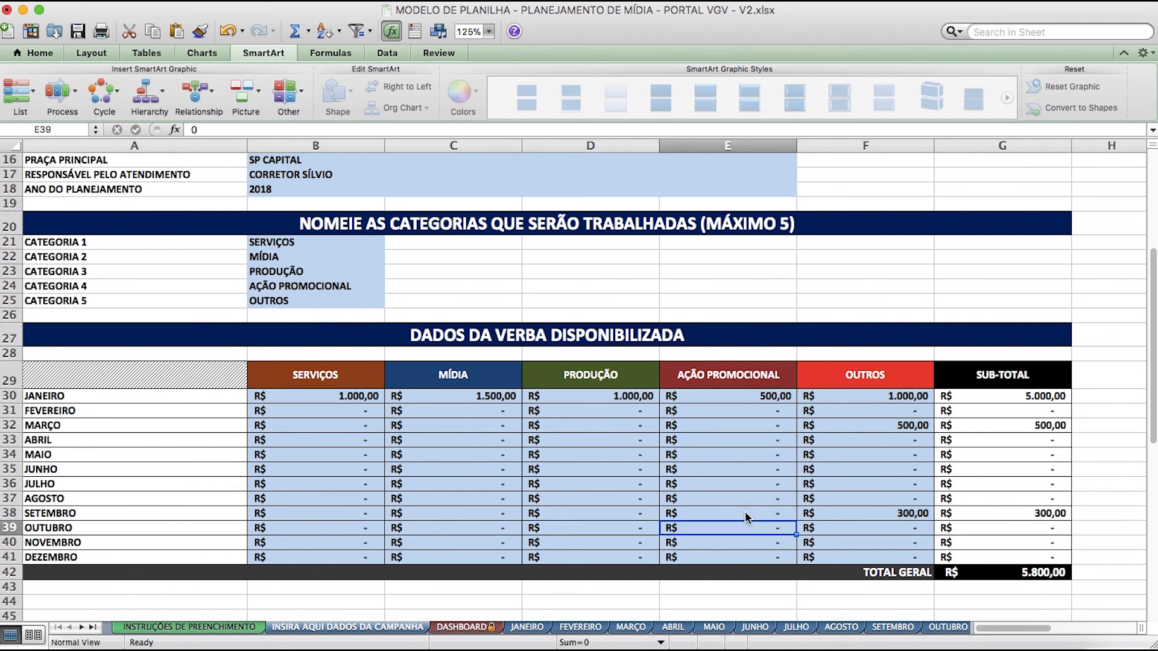
Set the OUTROS budget to 0 for MARÇO and SETEMBRO.
left_click(886, 422)
type("0")
key("Return")
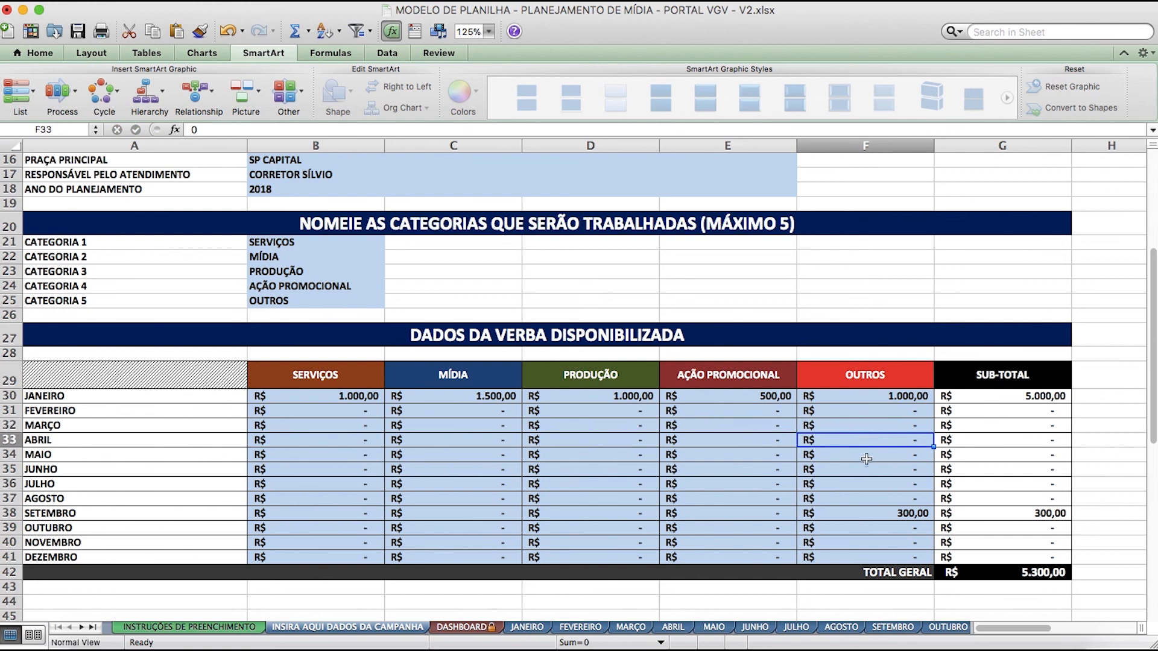
left_click(870, 510)
type("0")
key("Return")
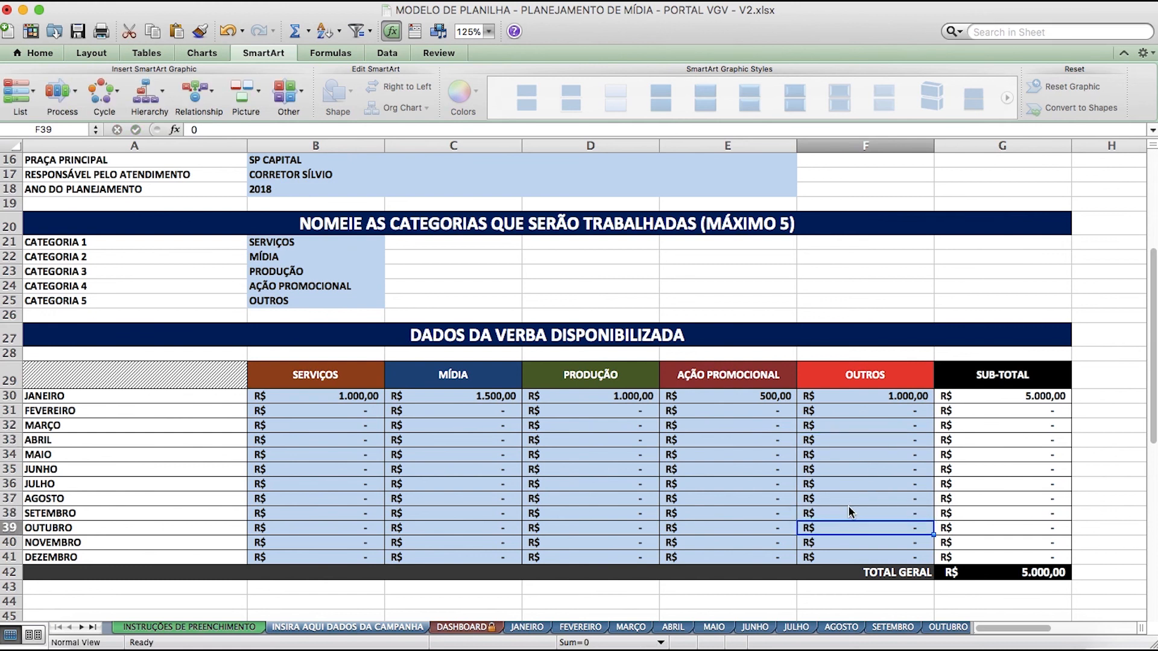
Set the JANEIRO budget for MÍDIA to 2000 and select the PRODUÇÃO budget for the same month.
left_click(354, 393)
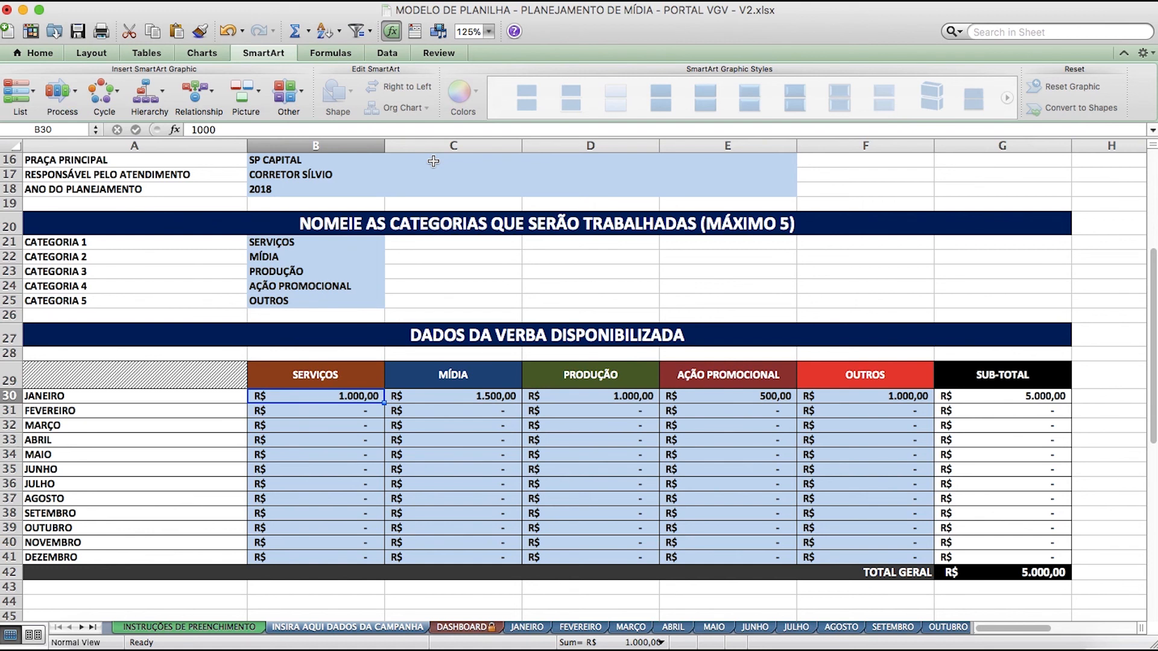
key("Right")
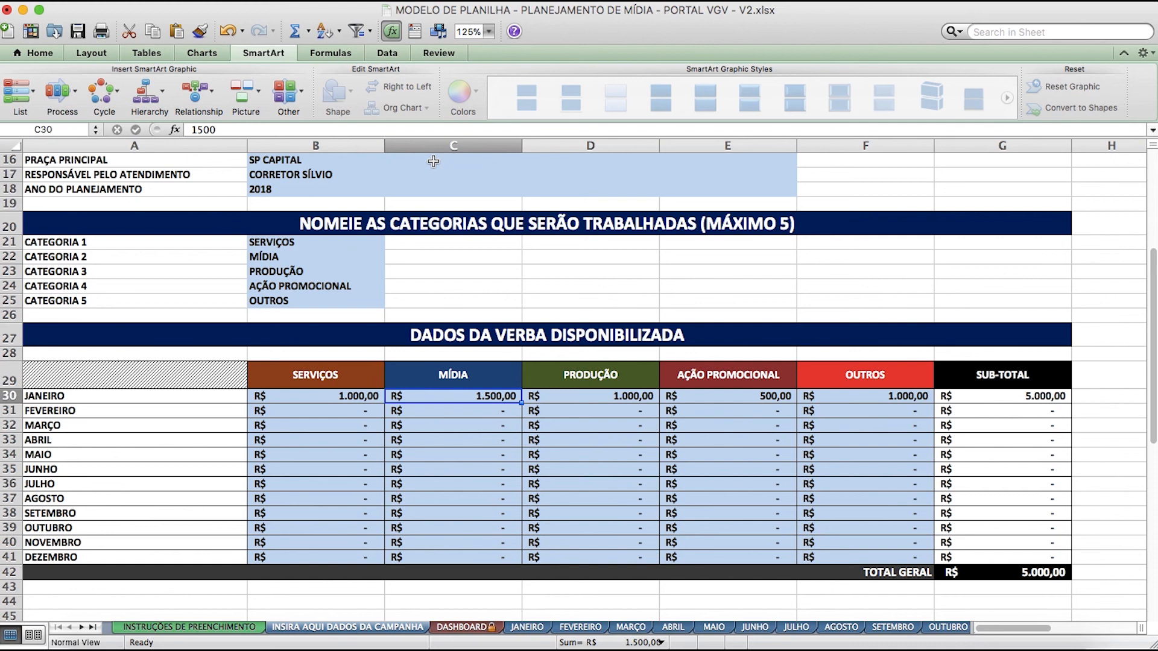
type("2000")
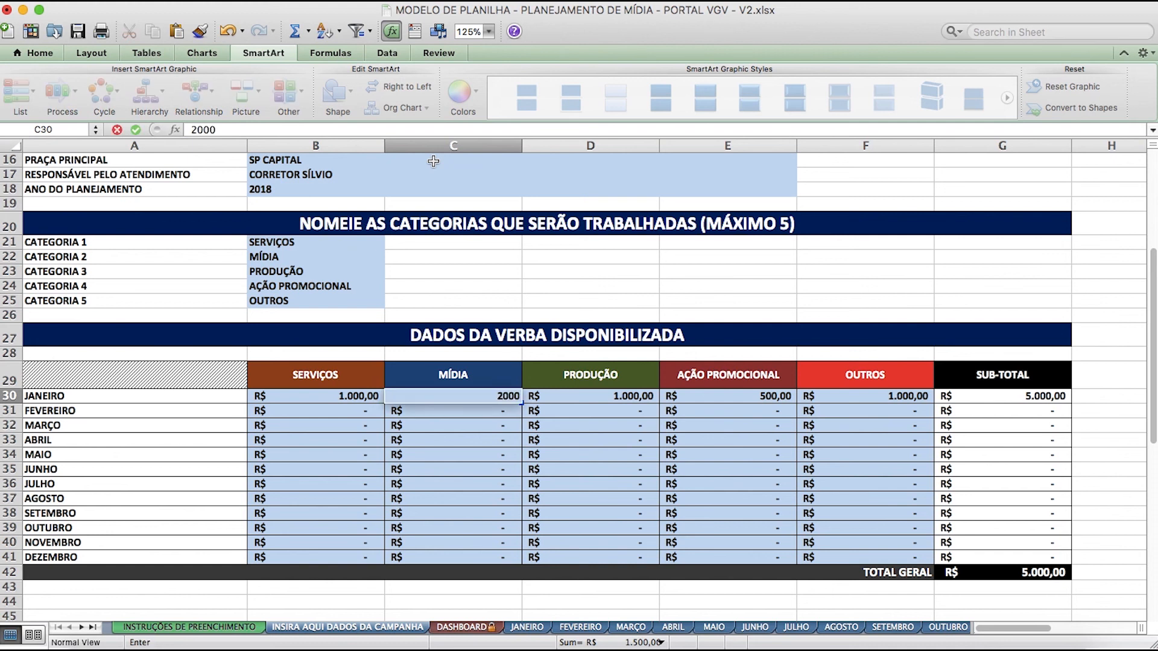
key("Return")
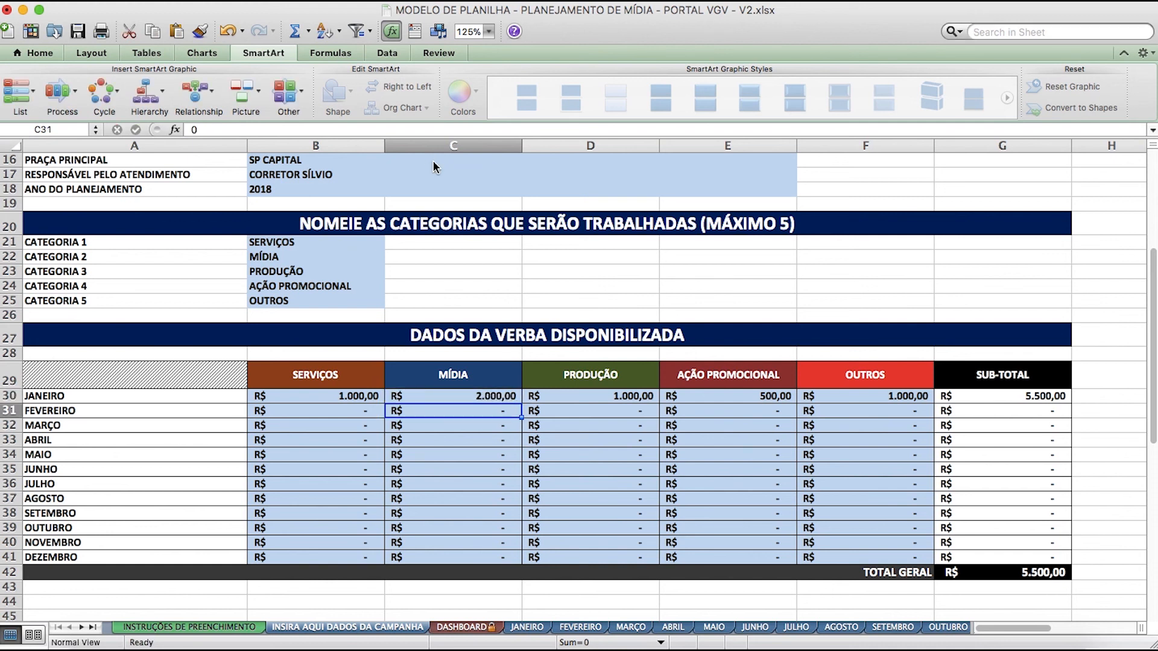
left_click(634, 397)
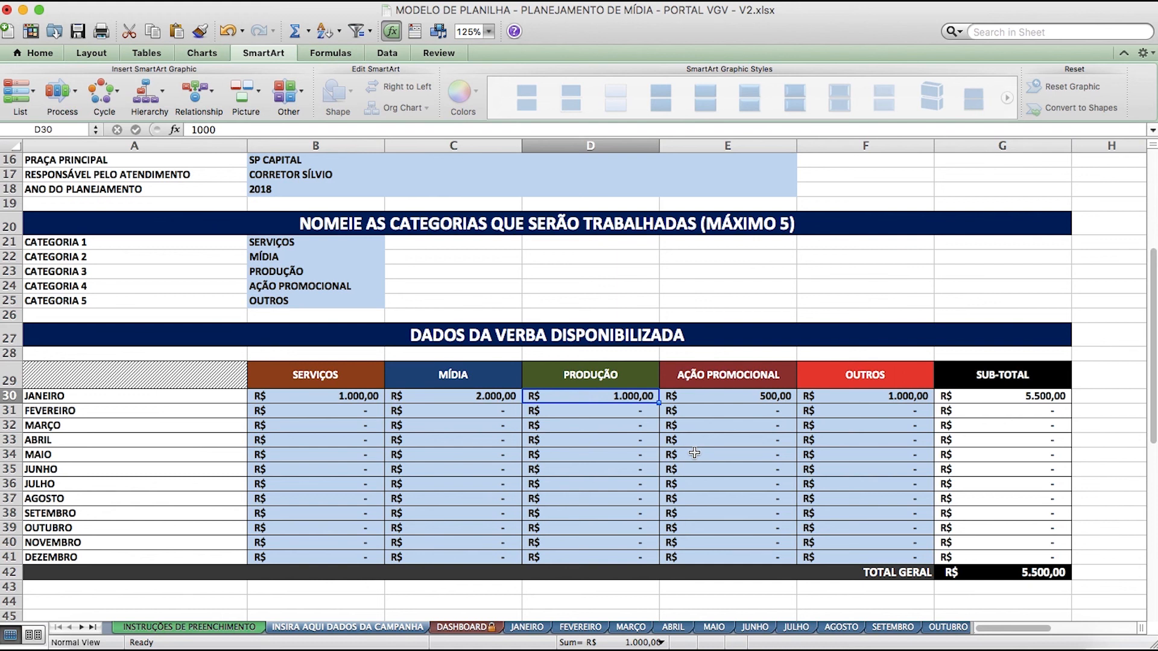
Set the JANEIRO budget for PRODUÇÃO to 500, and check the month's remaining budgets and sub-total.
type("500")
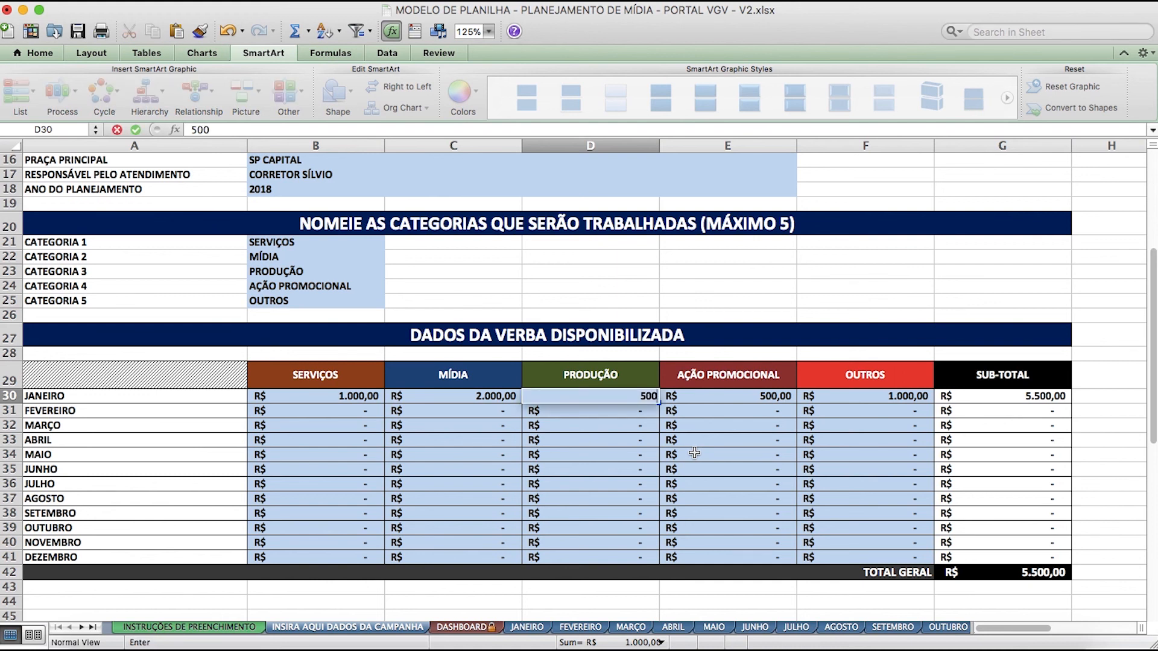
key("Return")
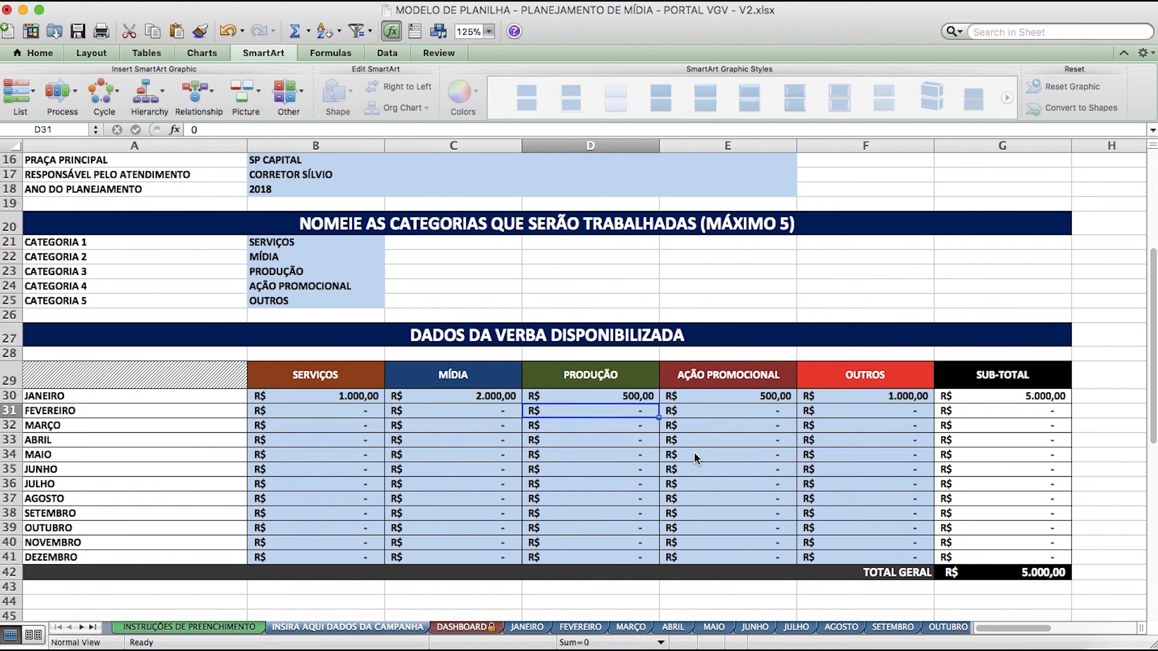
left_click(729, 395)
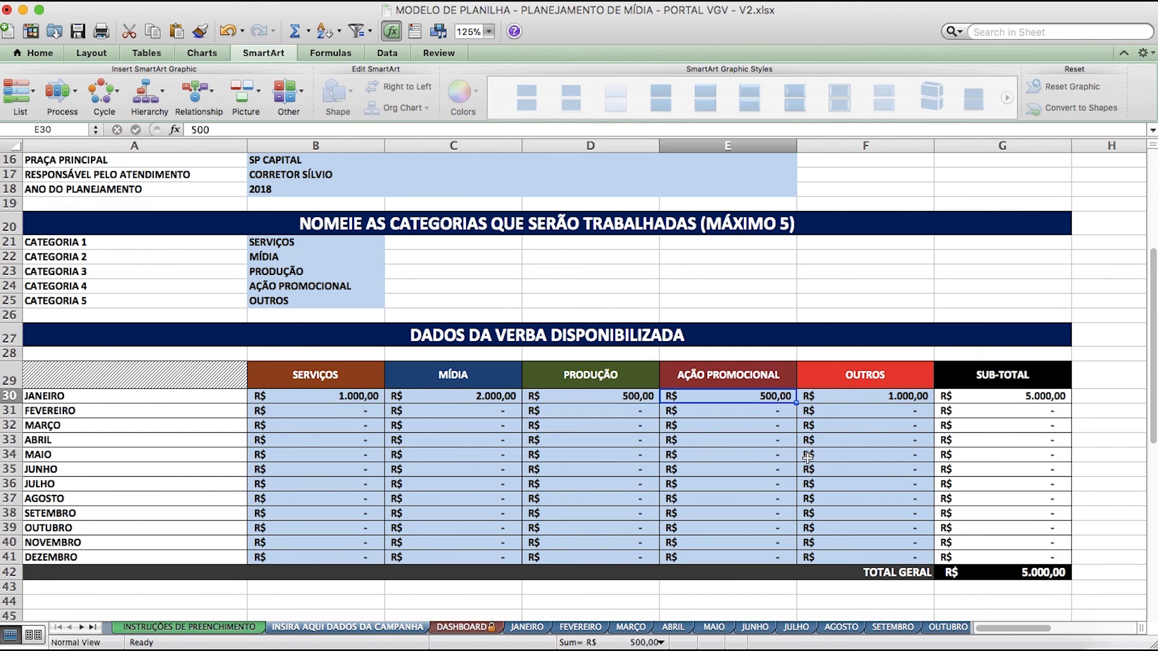
key("Tab")
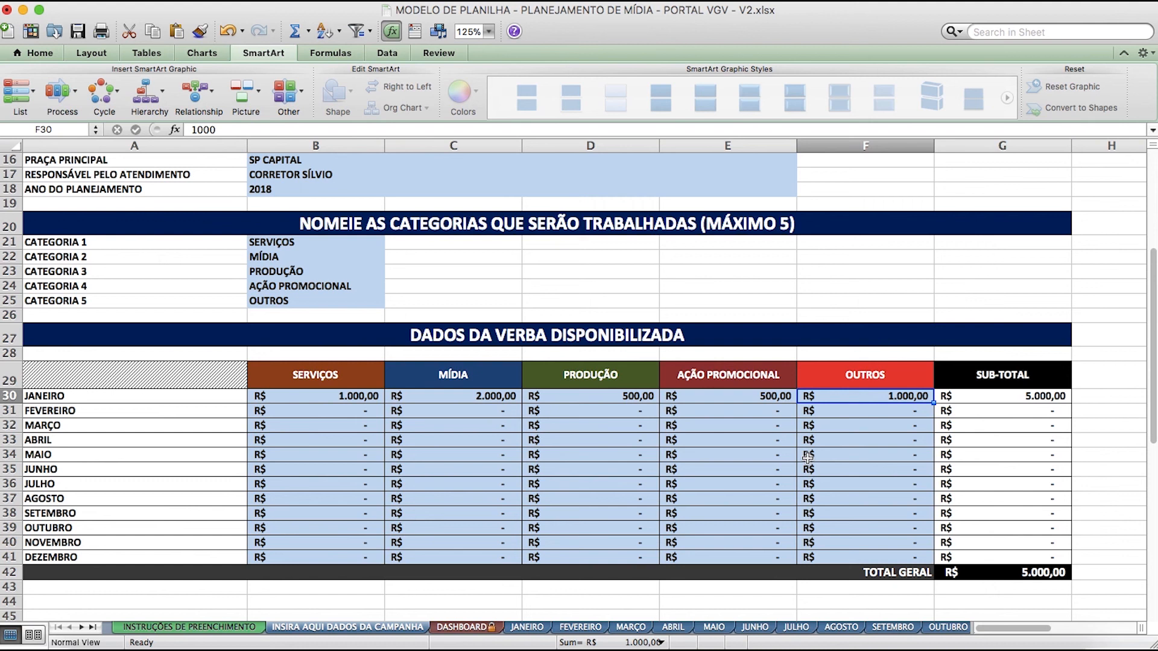
left_click(1009, 400)
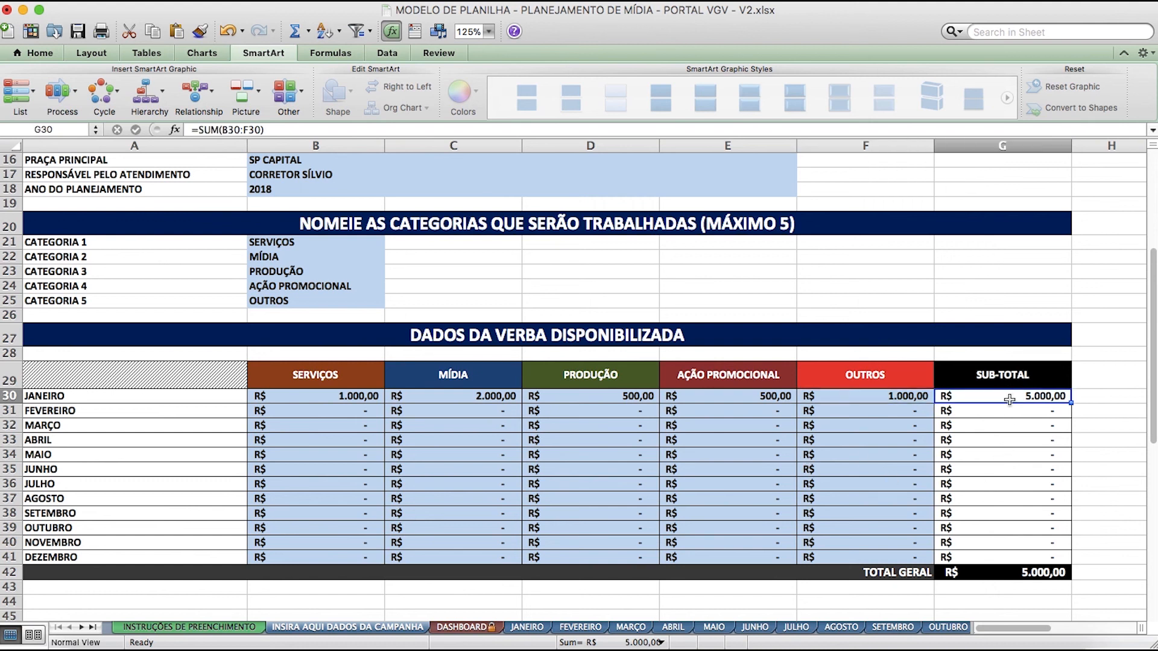
left_click(1082, 399)
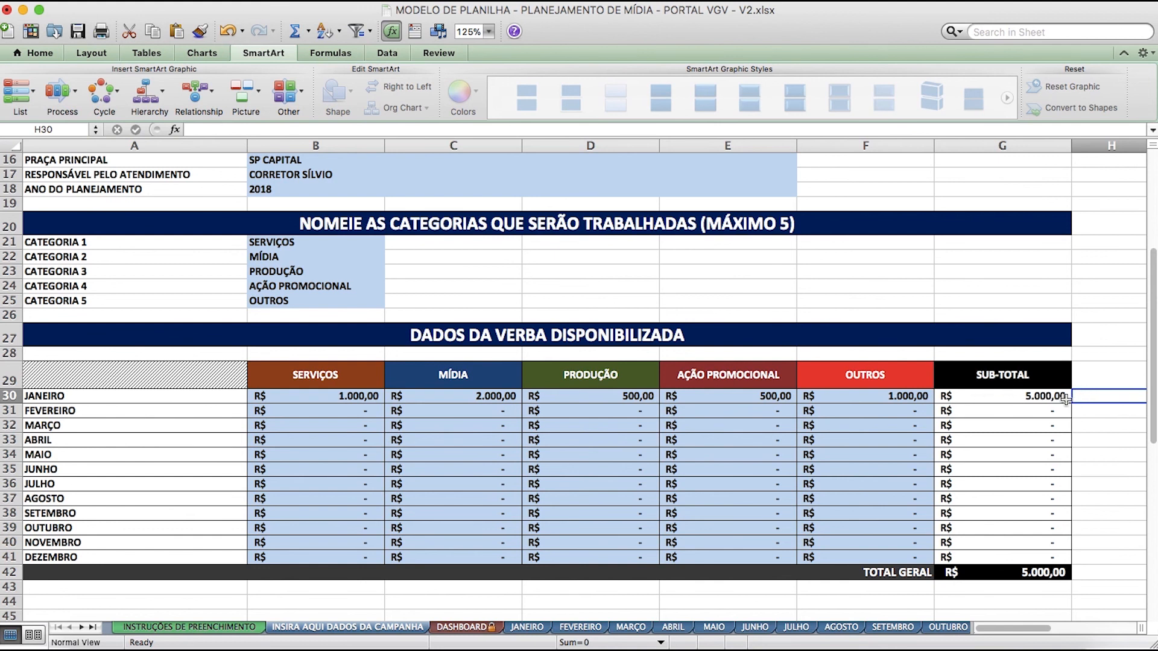
Set the FEVEREIRO budgets to 1000 for SERVIÇOS and 1500 for MÍDIA.
left_click(341, 409)
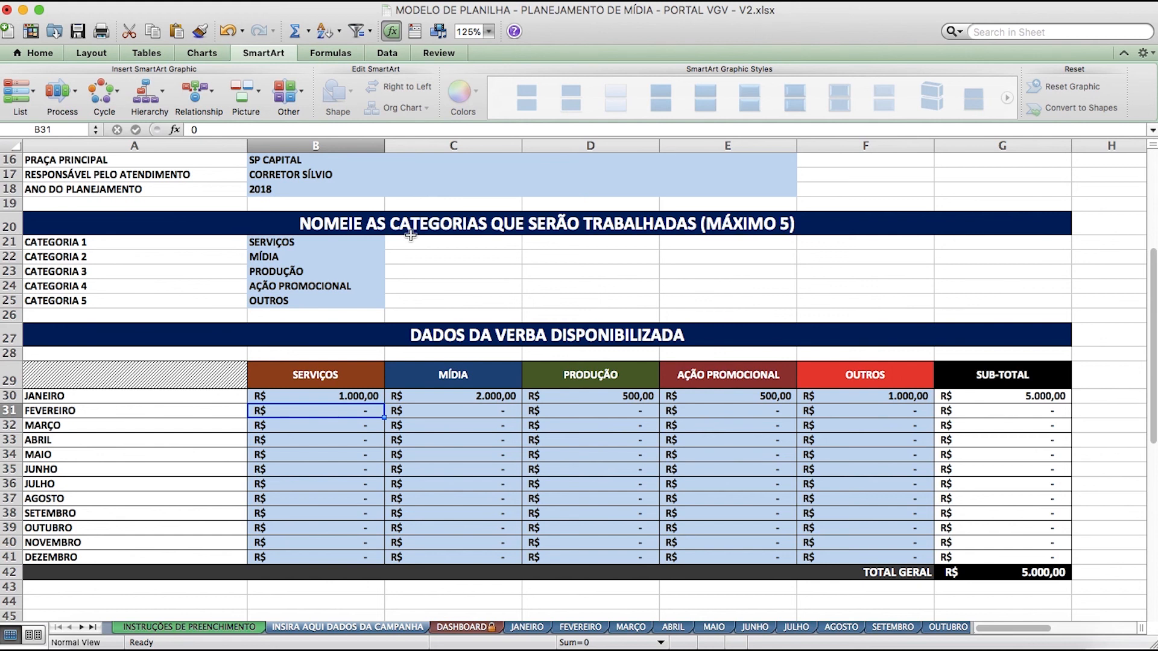
type("1000")
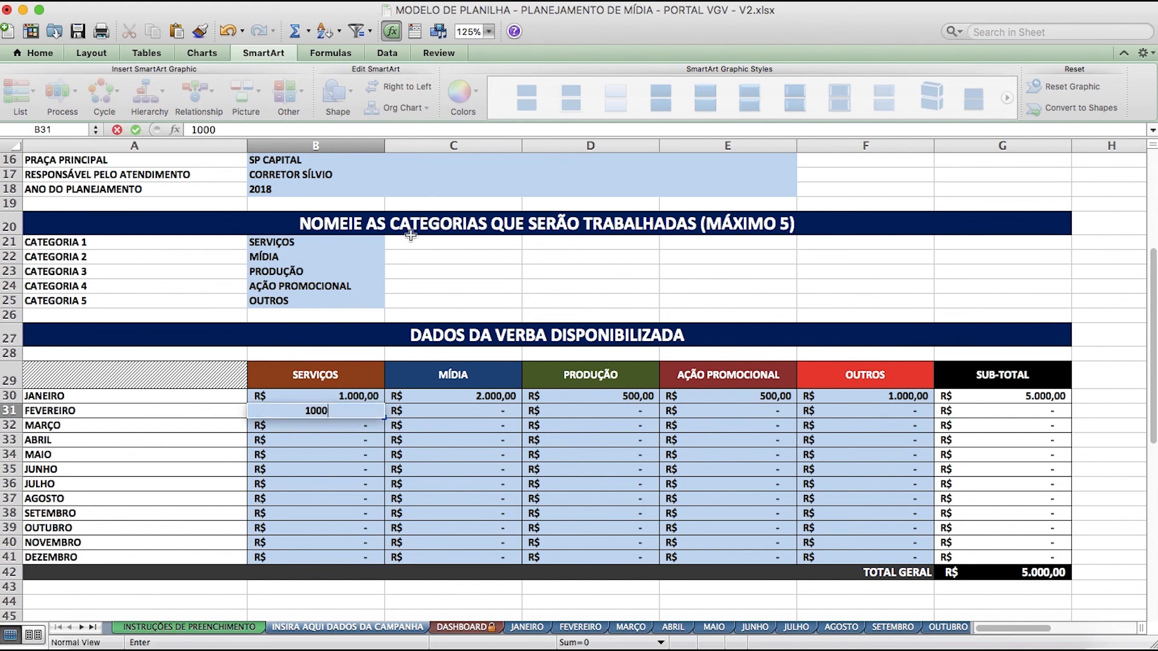
key("Tab")
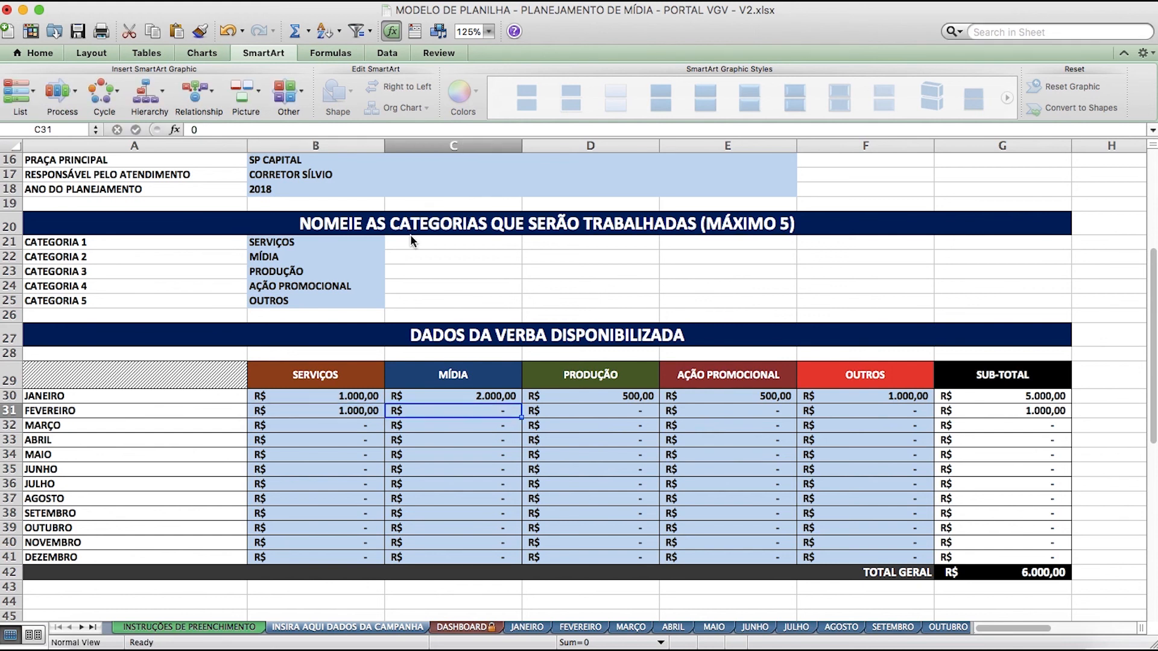
type("1500")
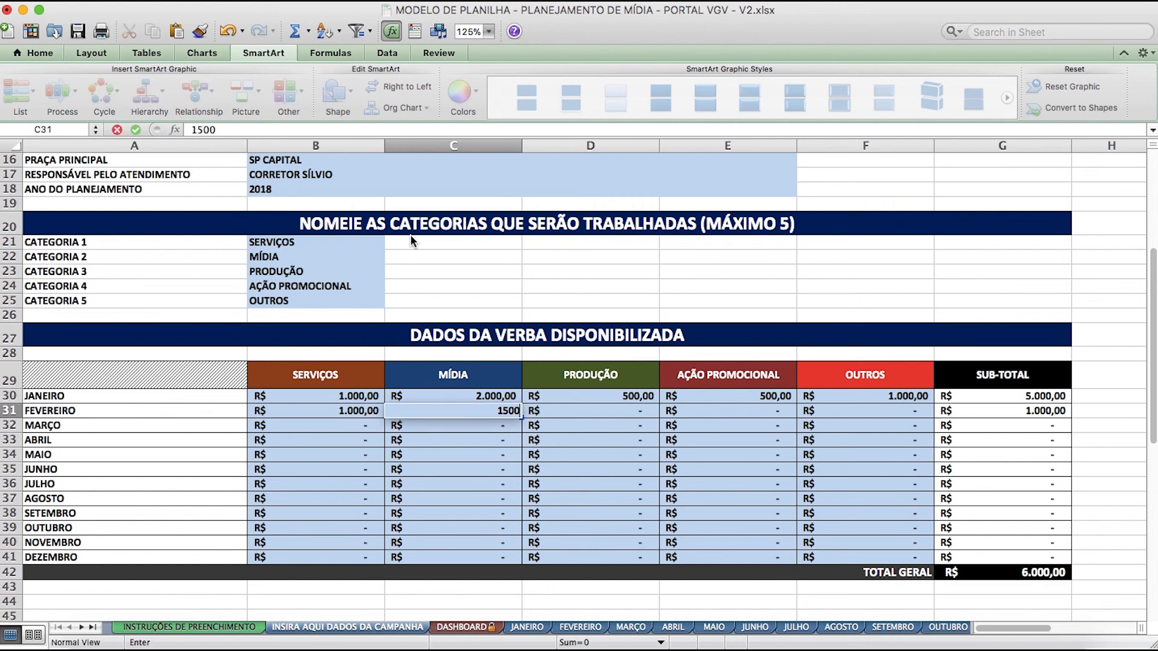
key("Tab")
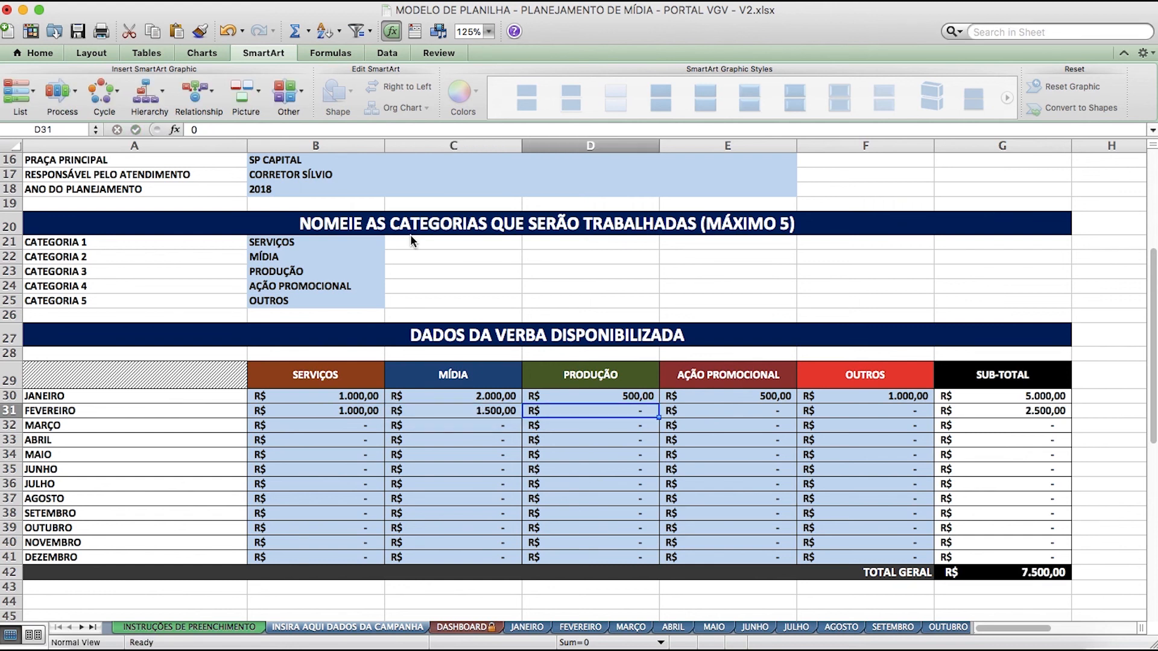
Set the FEVEREIRO budgets to 750 for PRODUÇÃO, 500 for AÇÃO PROMOCIONAL and 500 for OUTROS.
type("750")
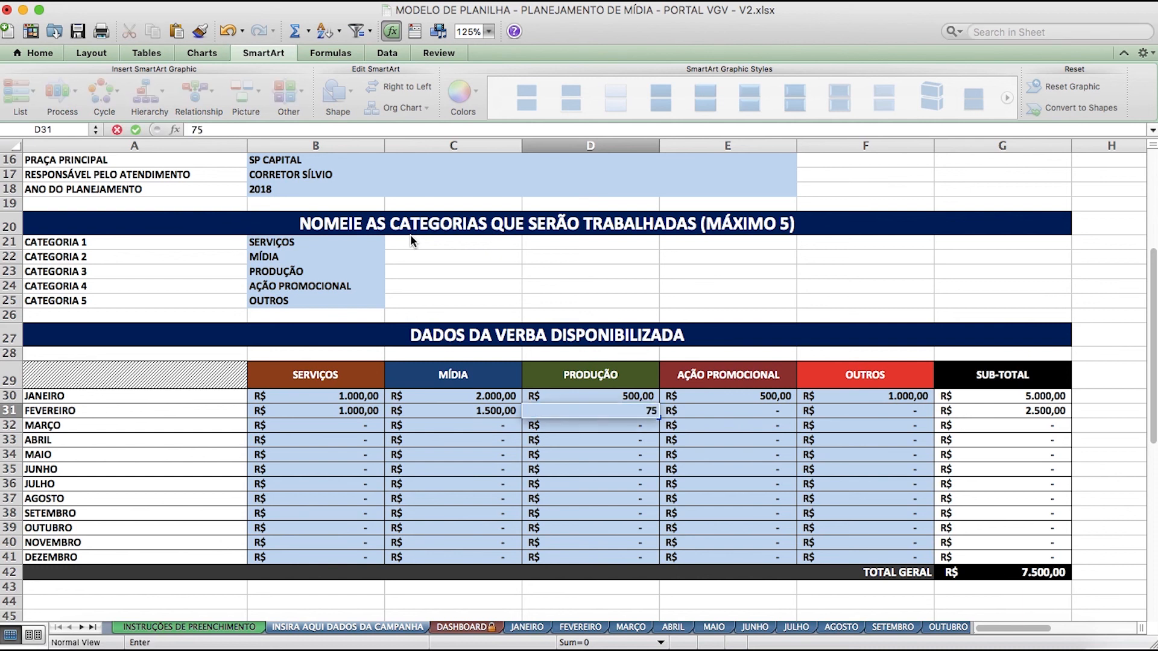
key("Tab")
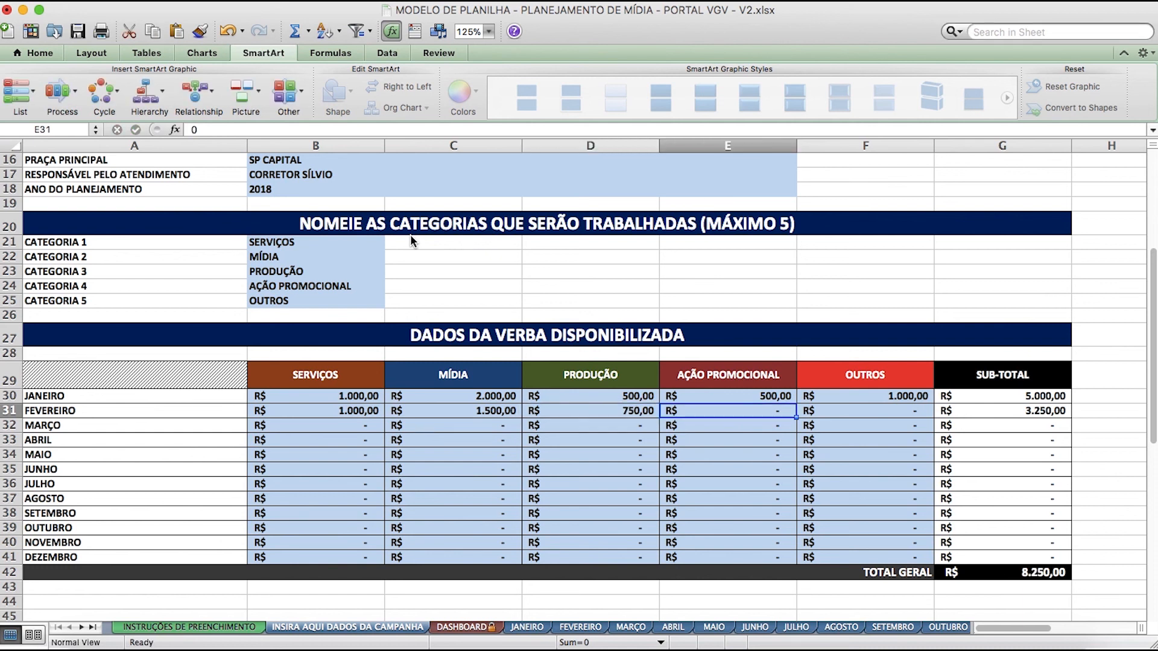
type("500")
key("Tab")
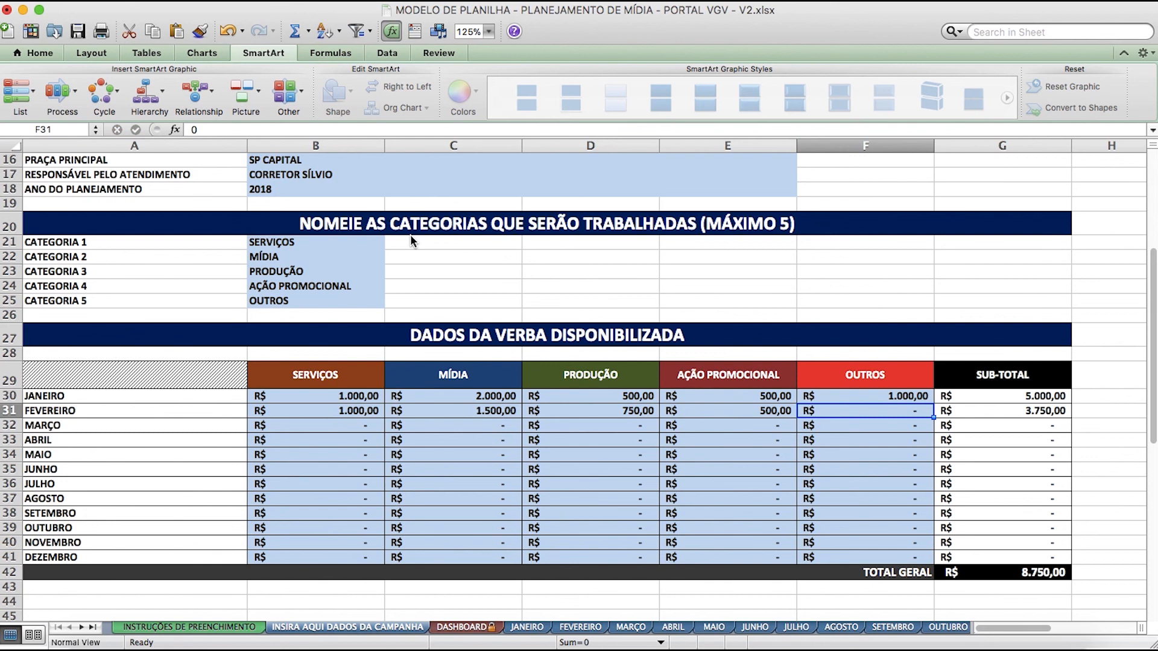
type("500")
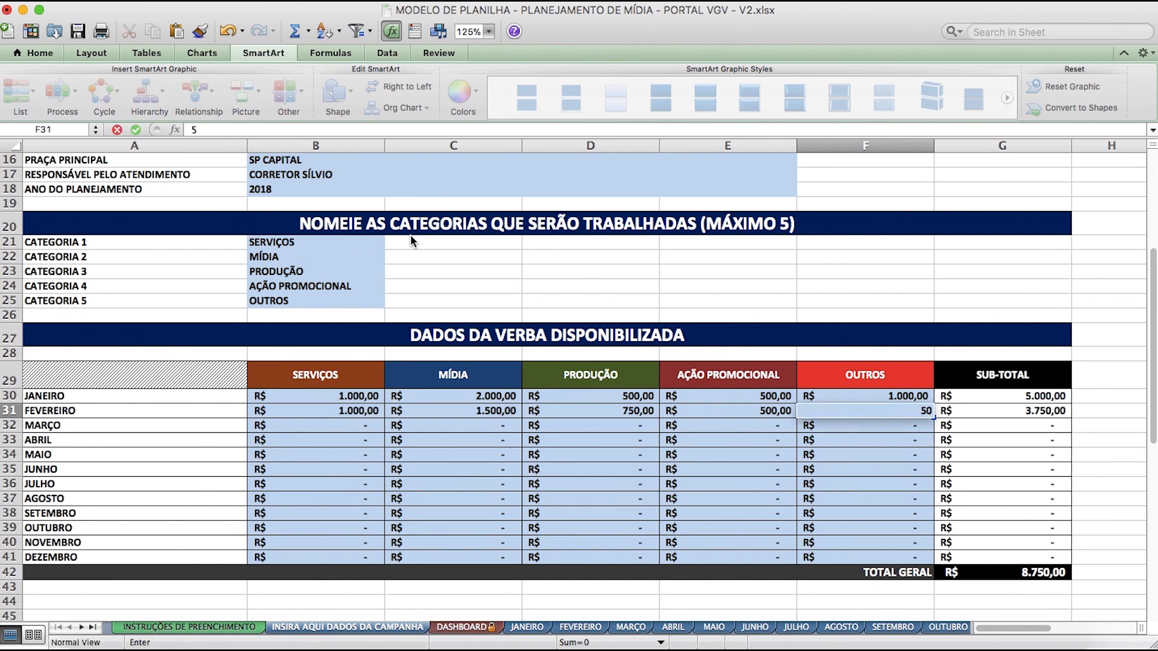
key("Return")
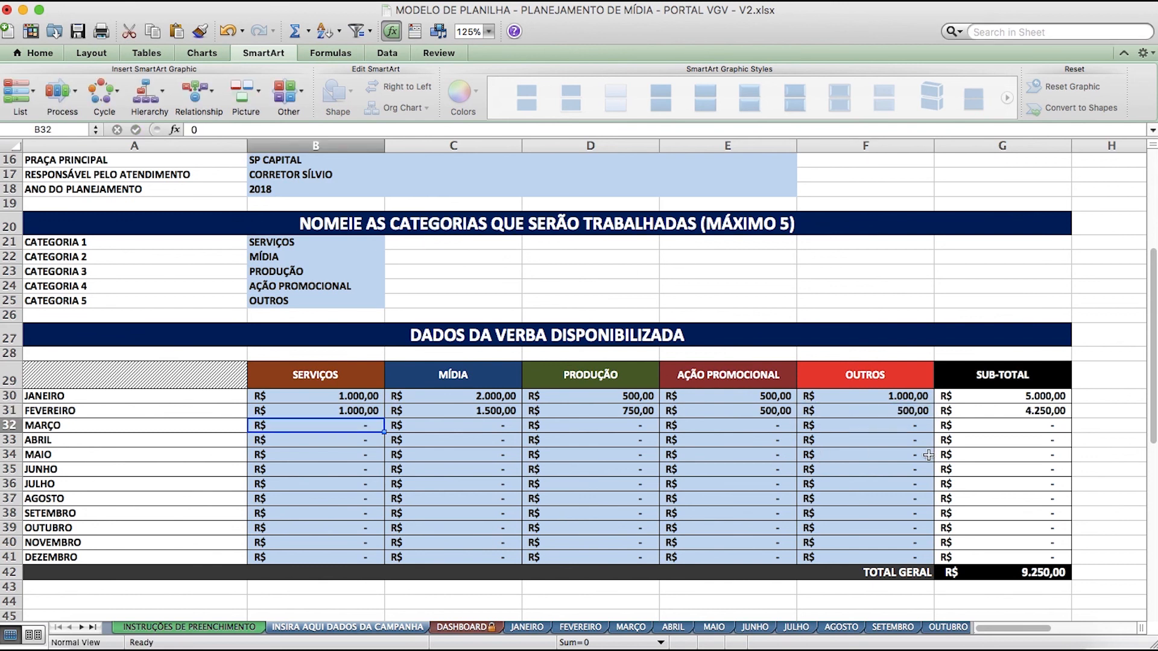
Check the FEVEREIRO sub-total and the TOTAL GERAL, and review the campaign data and category names.
left_click(1004, 413)
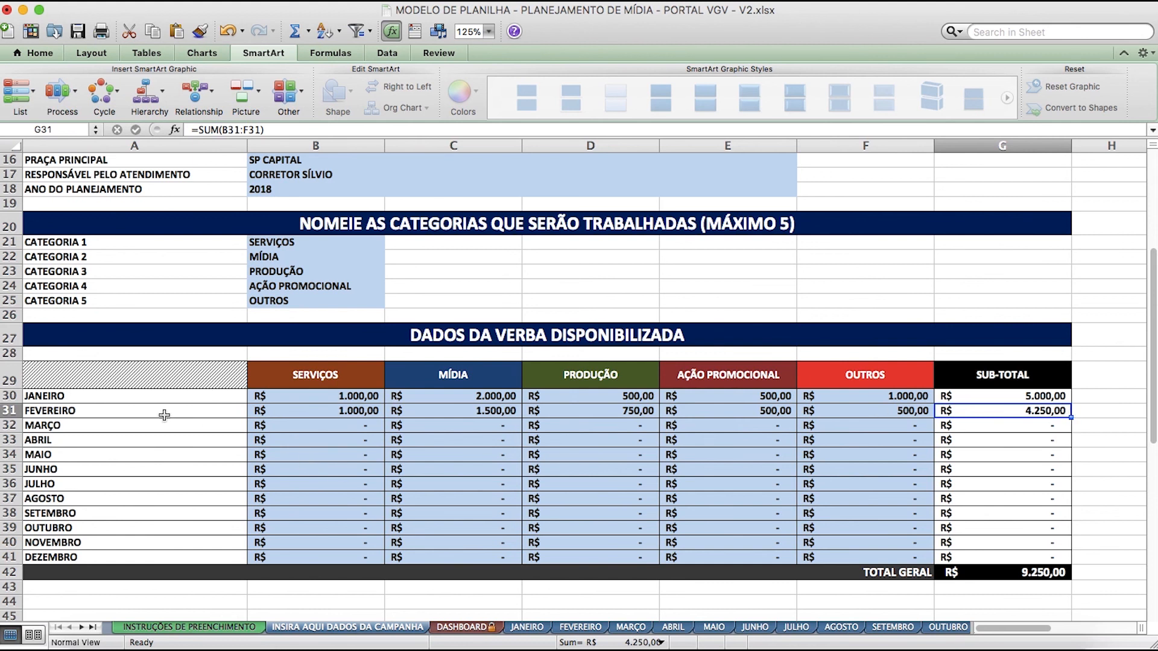
left_click(982, 573)
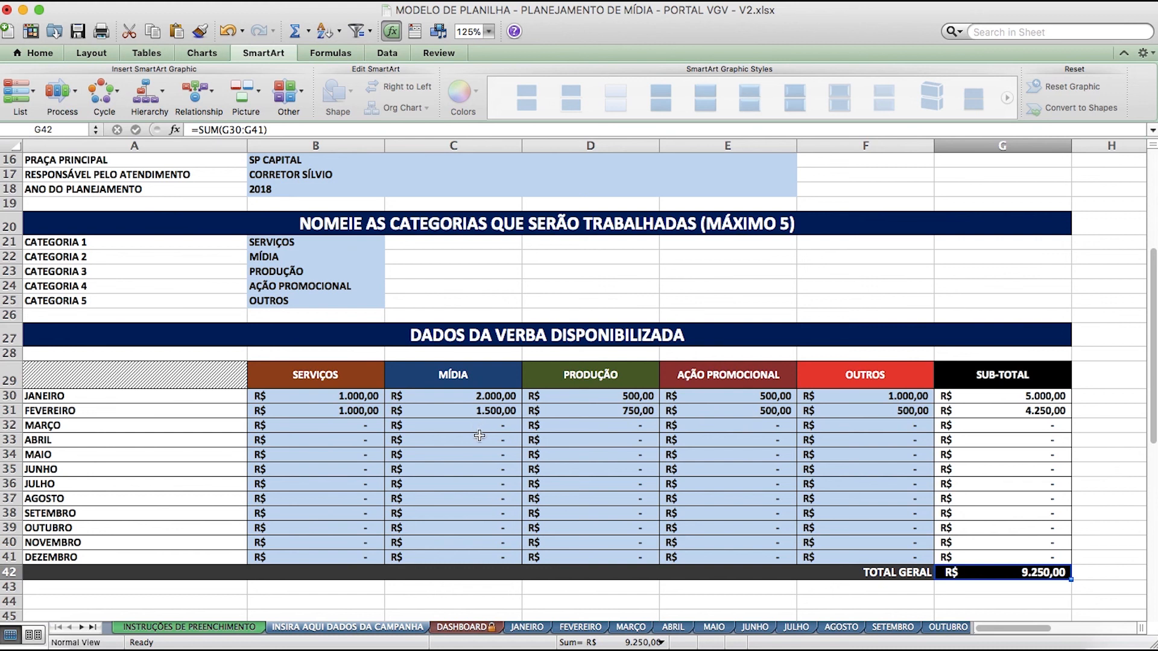
scroll(481, 436, "up", 1)
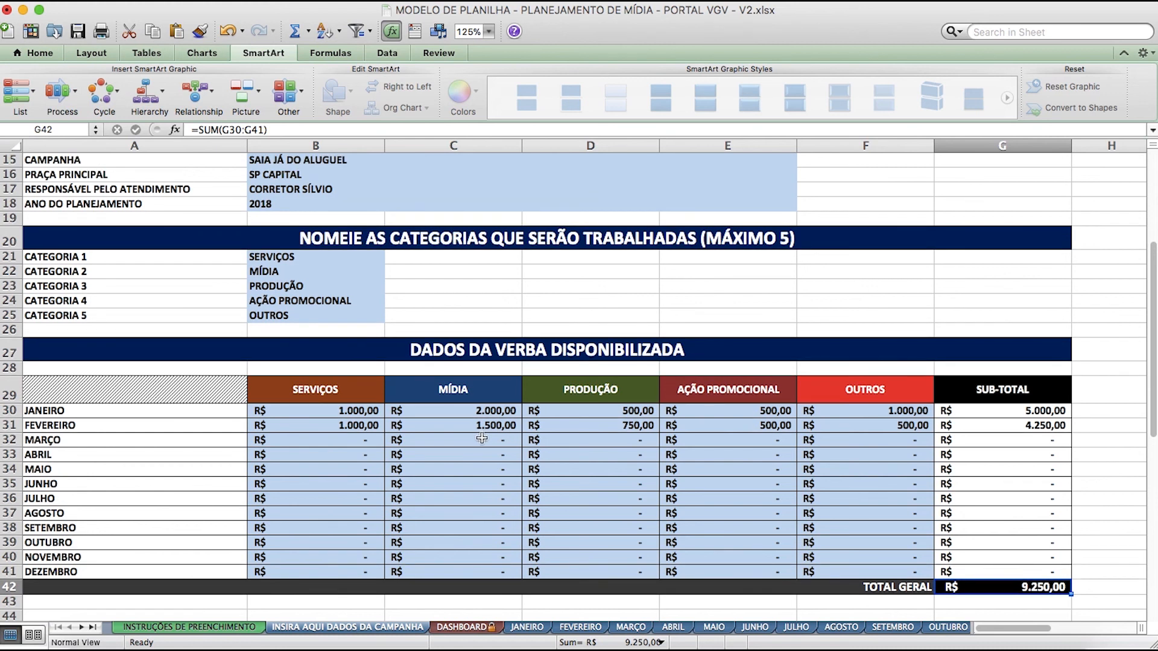
scroll(482, 438, "up", 10)
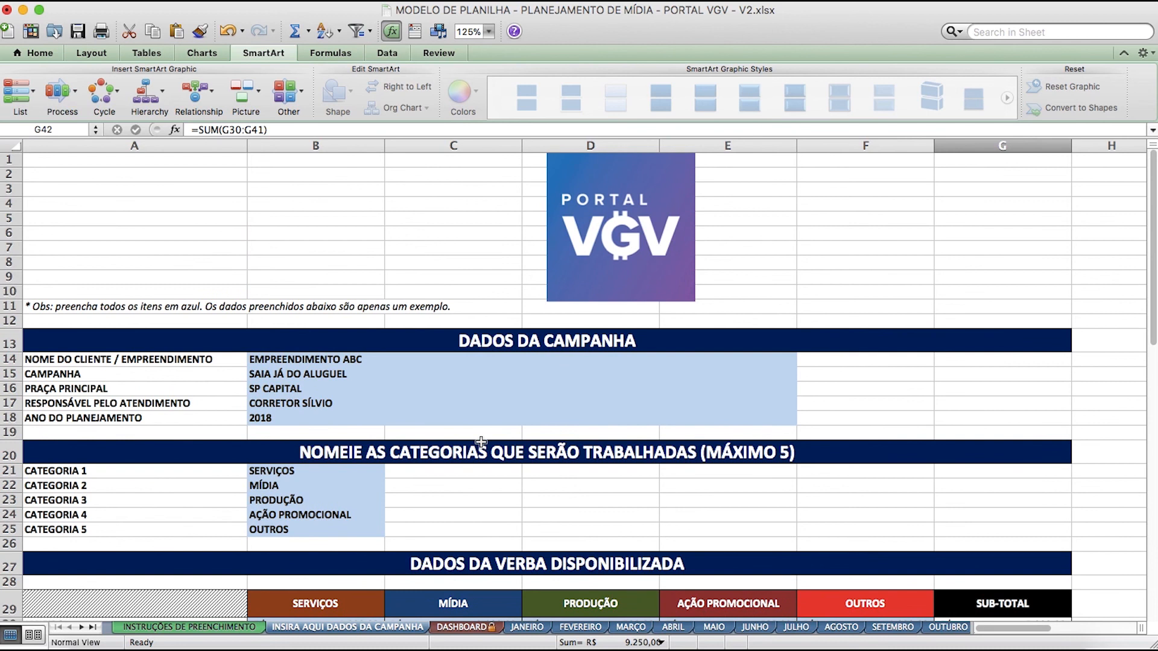
scroll(480, 442, "down", 10)
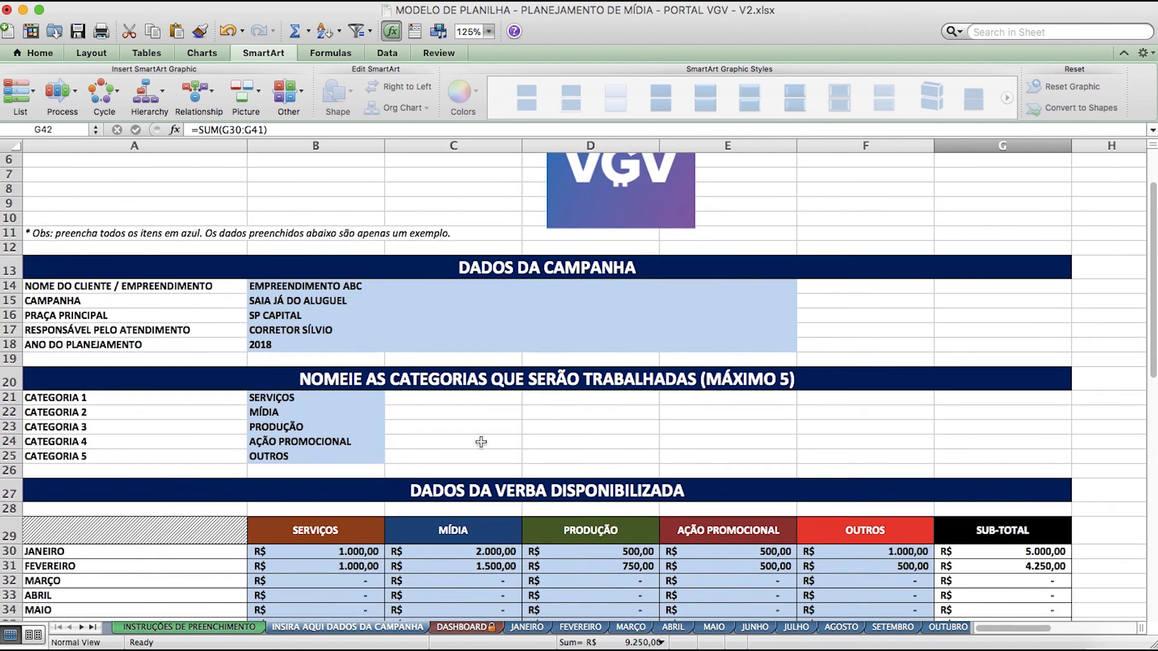
scroll(478, 443, "up", 9)
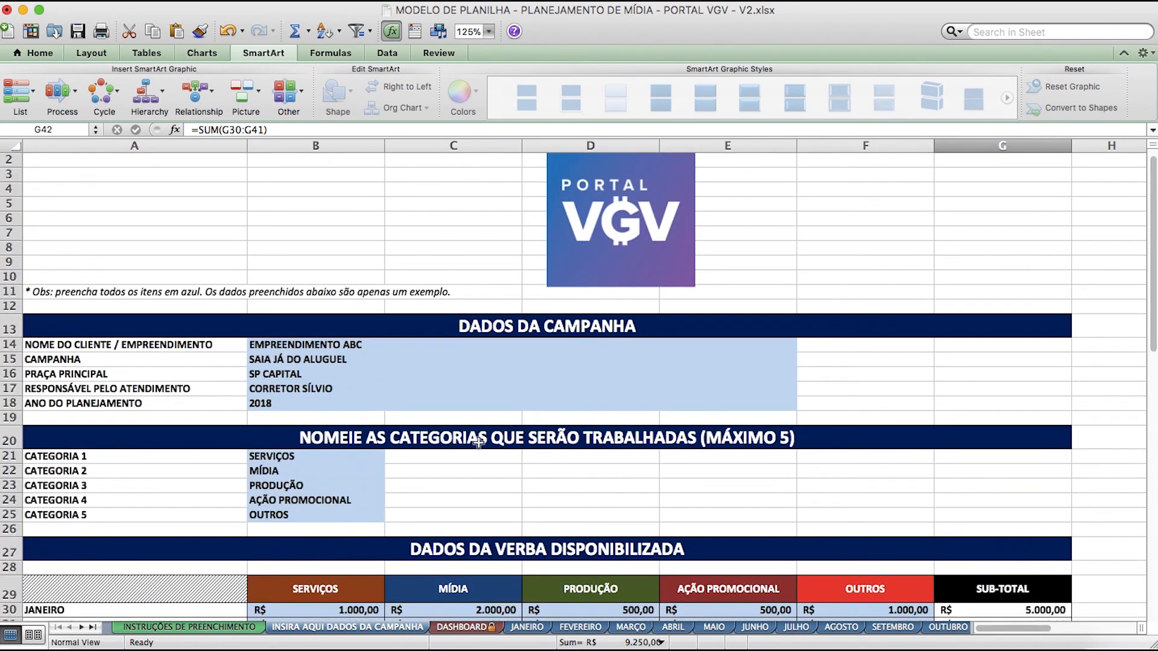
Open the DASHBOARD sheet and set its magnification to 125%.
left_click(464, 627)
scroll(835, 521, "down", 1)
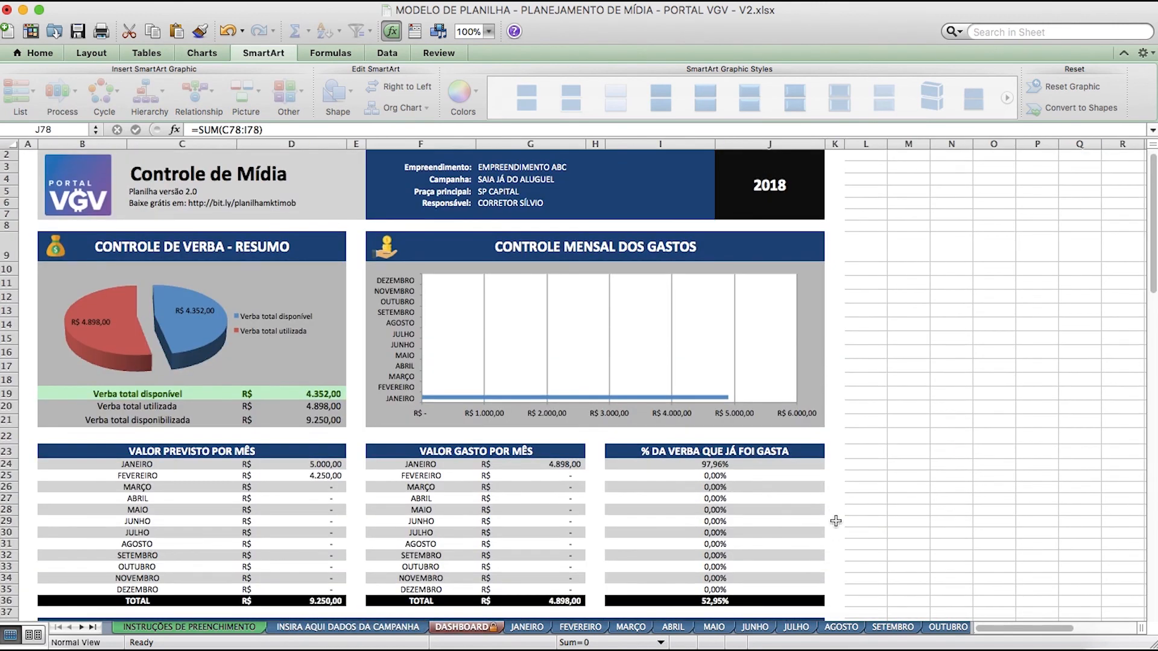
scroll(835, 521, "up", 1)
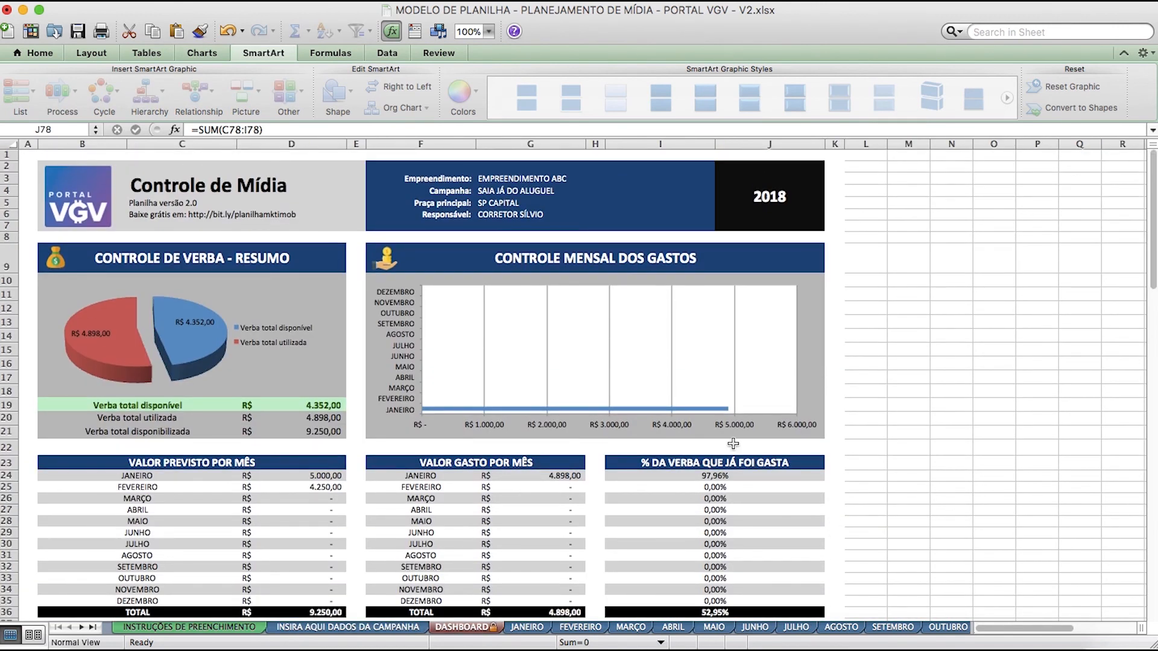
left_click(172, 5)
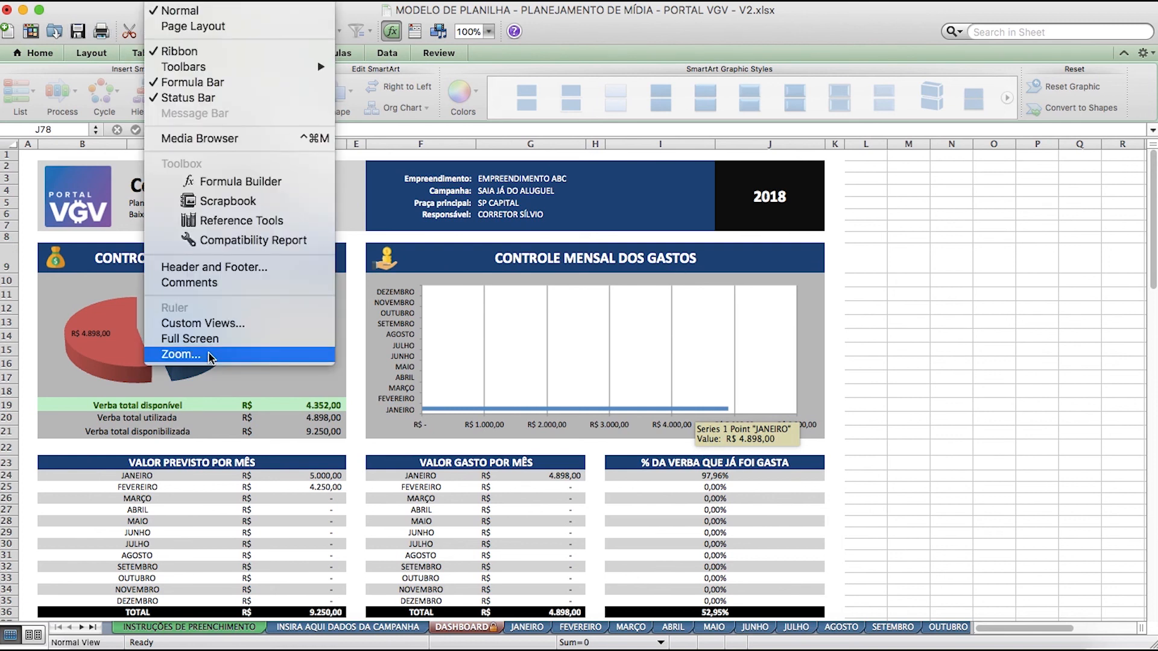
left_click(184, 355)
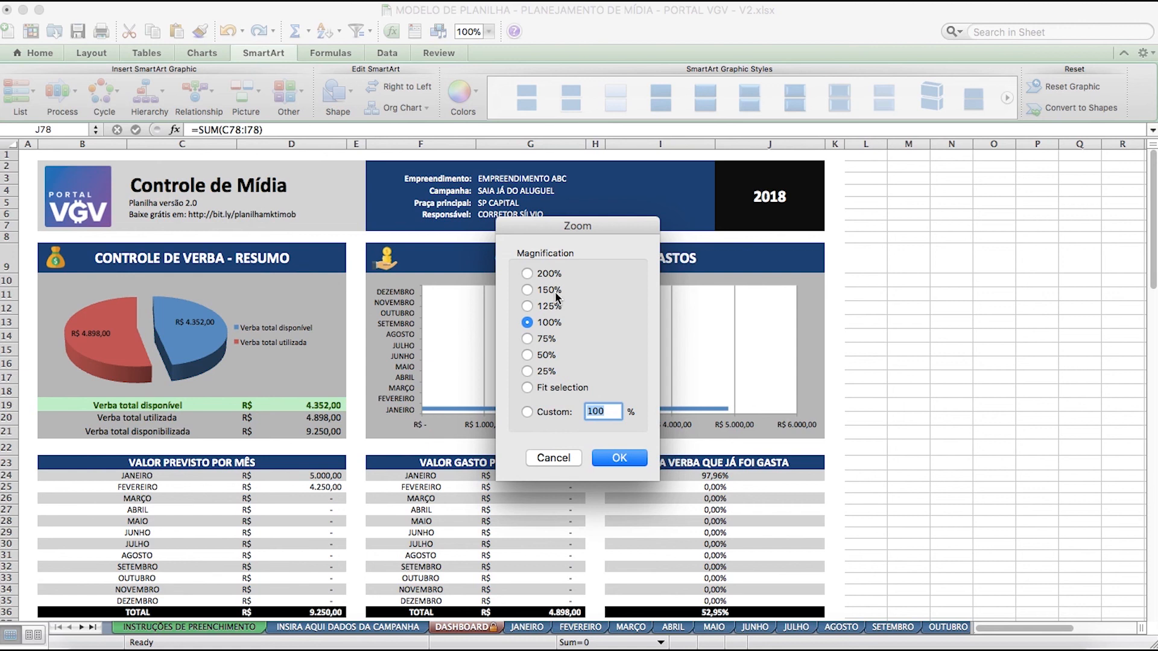
left_click(528, 306)
left_click(603, 459)
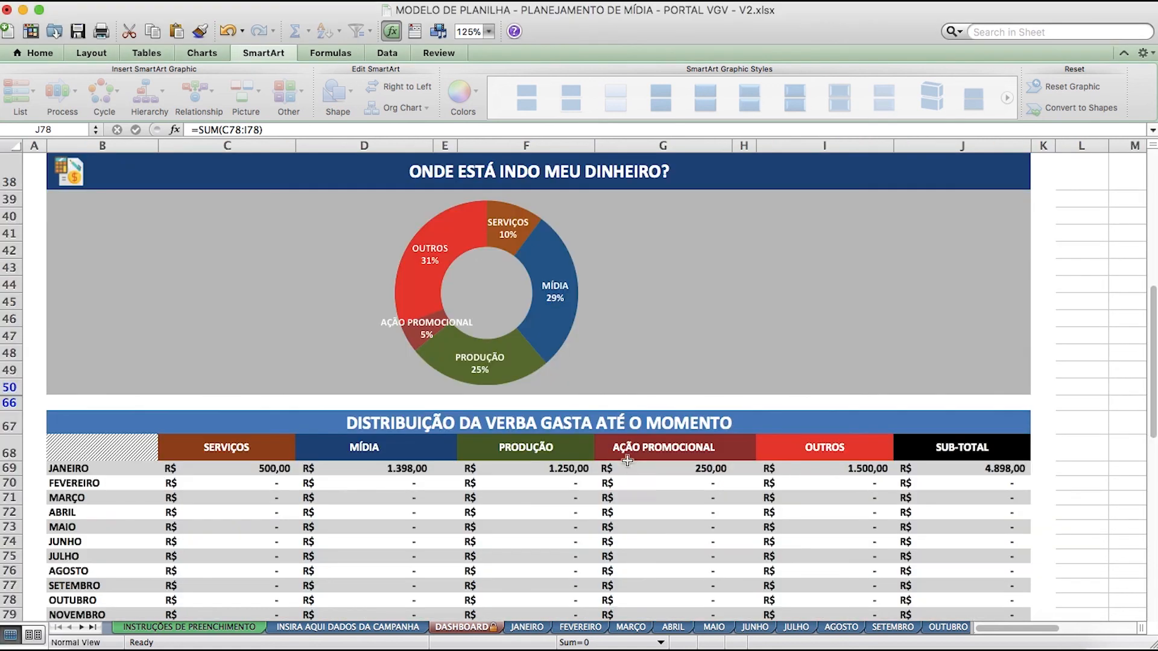
Examine the dashboard's budget summary, monthly planned and spent values, spending-by-category chart and distribution table.
scroll(637, 468, "down", 3)
scroll(638, 468, "up", 15)
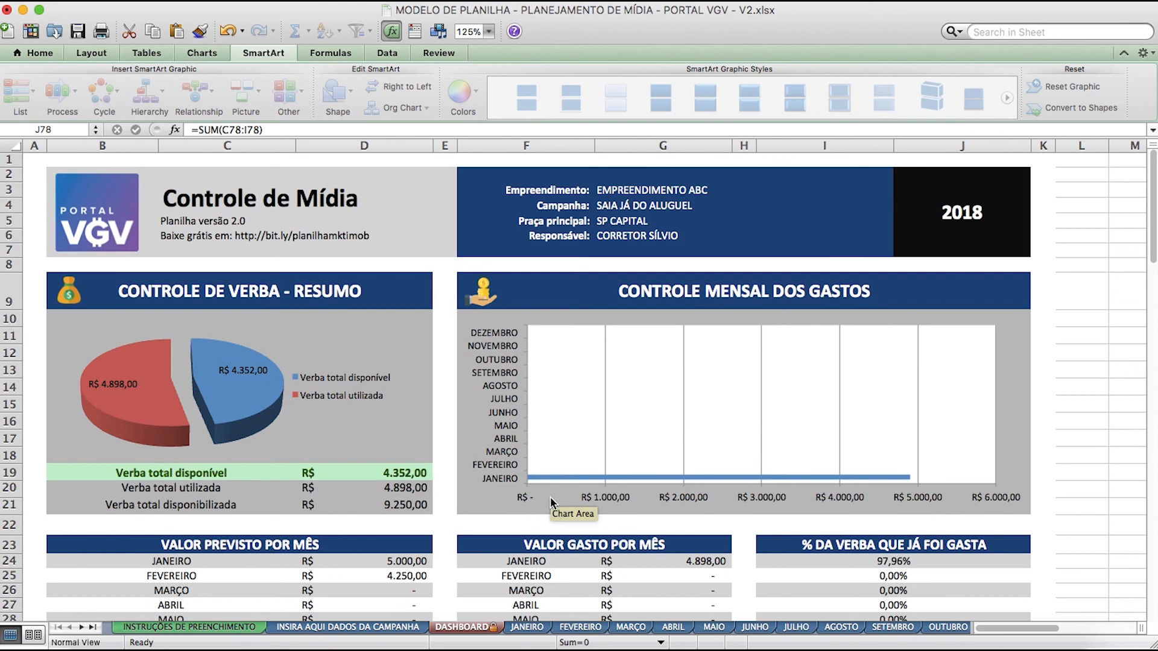
scroll(551, 495, "down", 10)
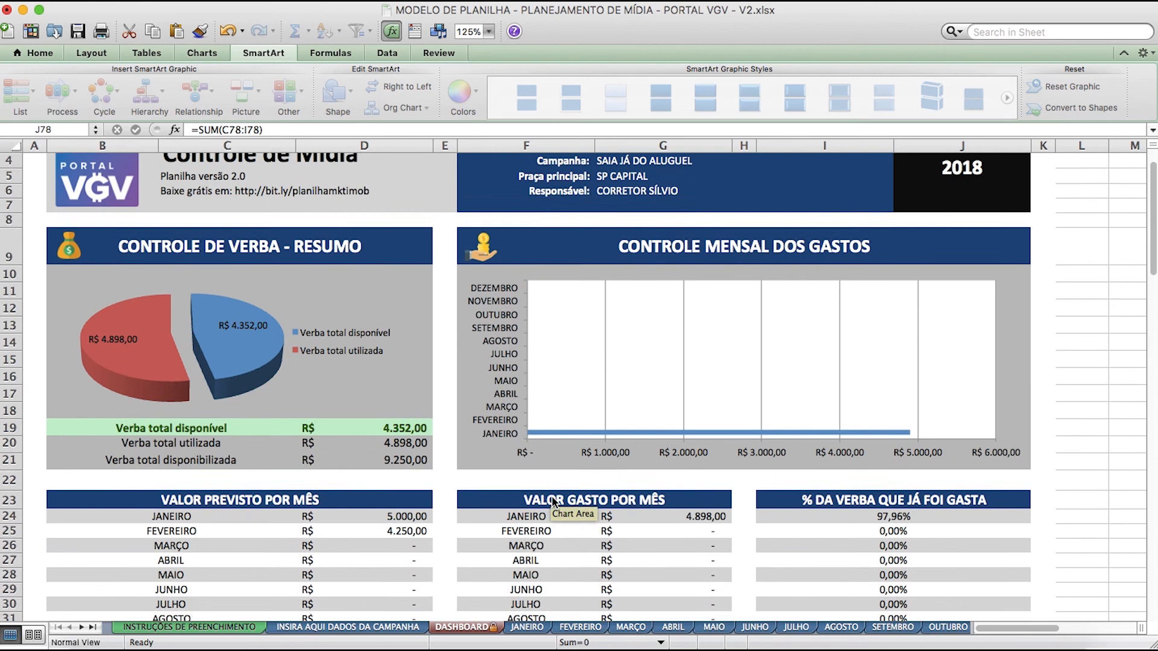
scroll(551, 499, "down", 3)
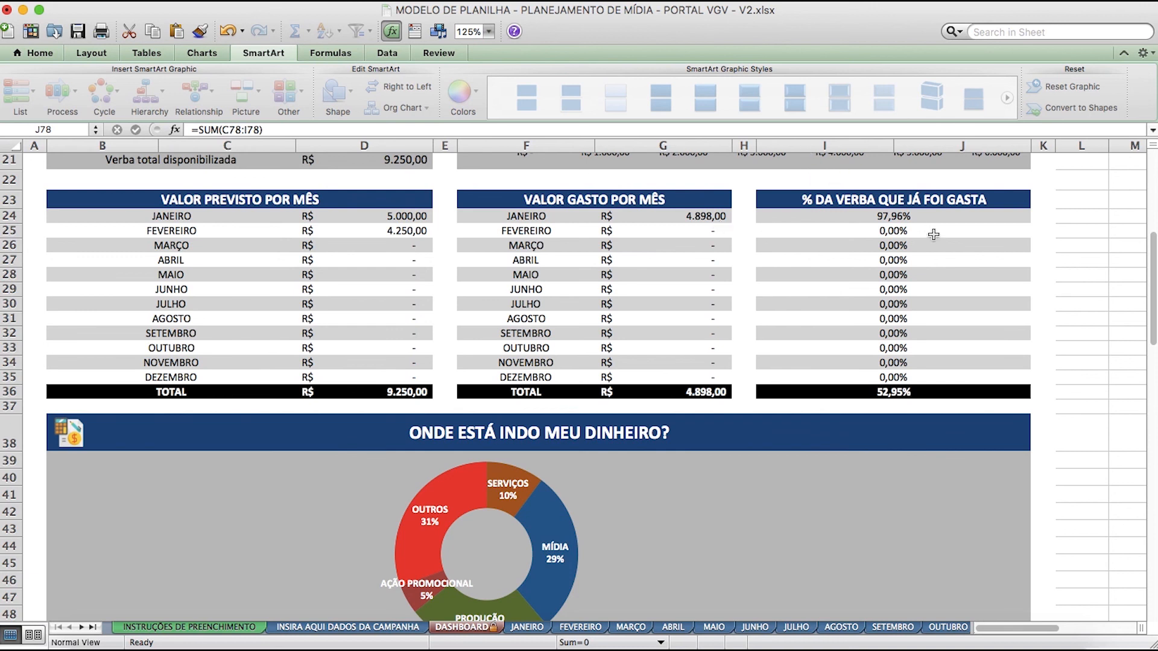
scroll(938, 238, "down", 6)
scroll(838, 261, "up", 1)
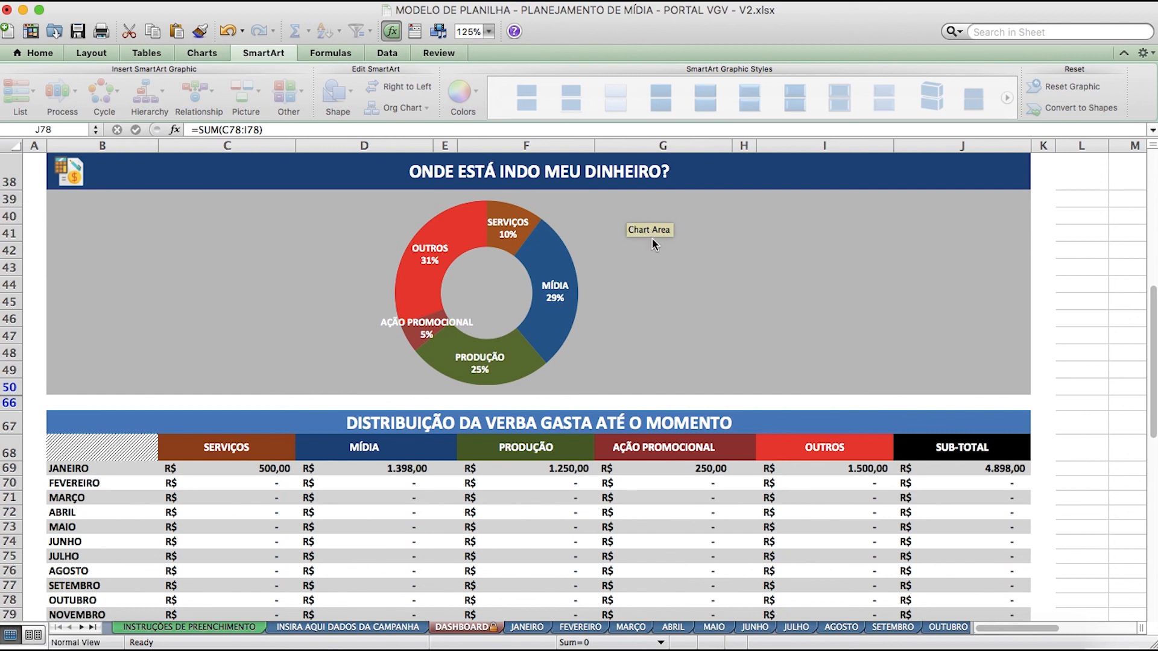
scroll(654, 240, "down", 10)
scroll(654, 240, "up", 10)
scroll(659, 243, "up", 10)
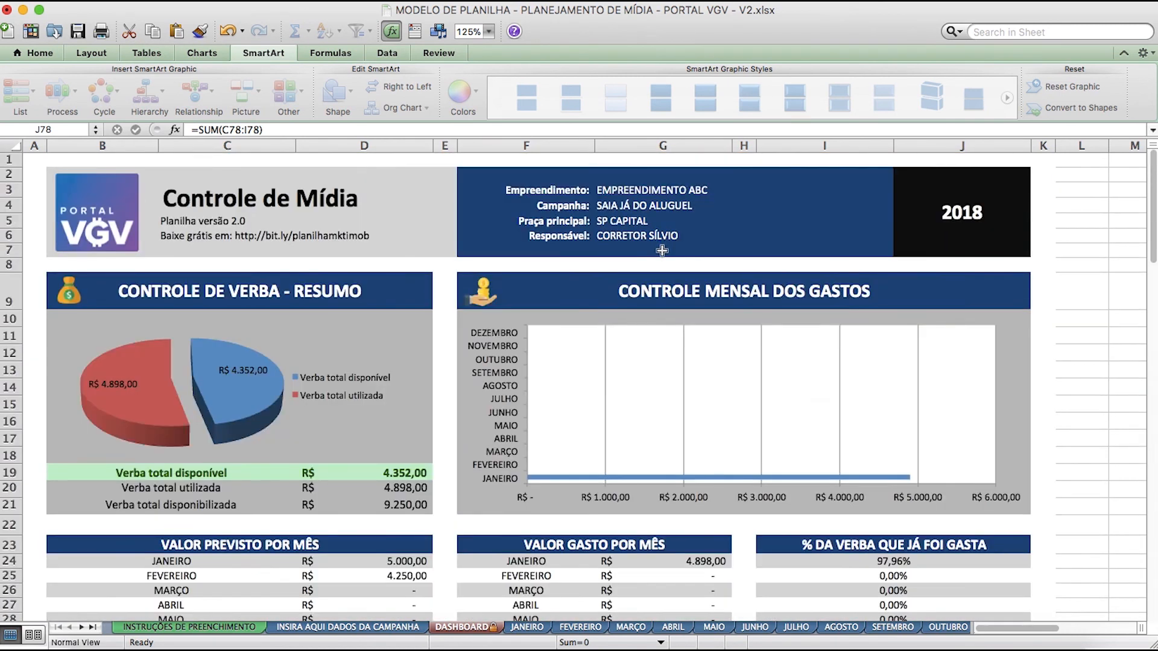
Open the JANEIRO sheet and check its campaign header data, month box and VALOR column.
left_click(526, 627)
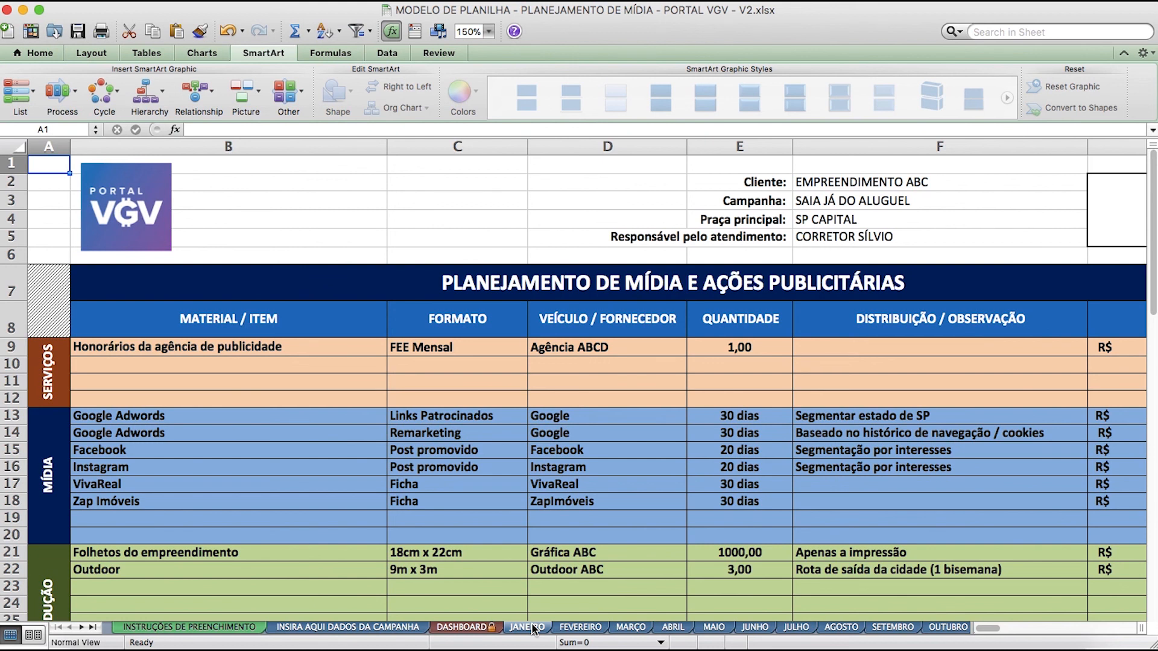
left_click(840, 208)
left_click(844, 180)
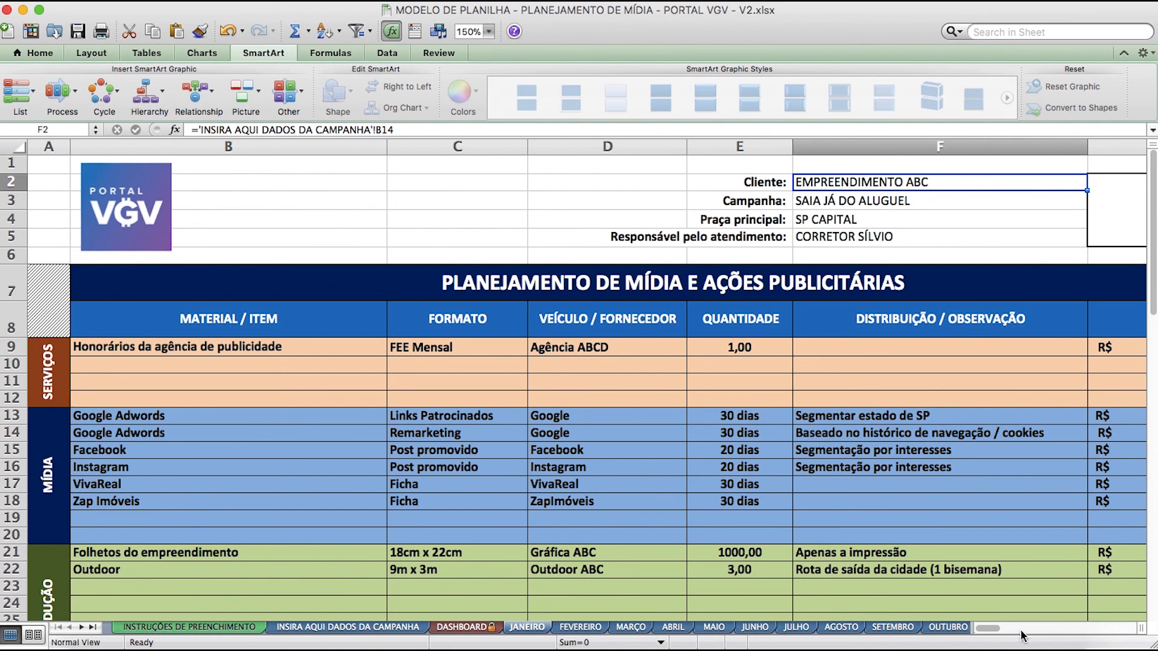
left_click(989, 631)
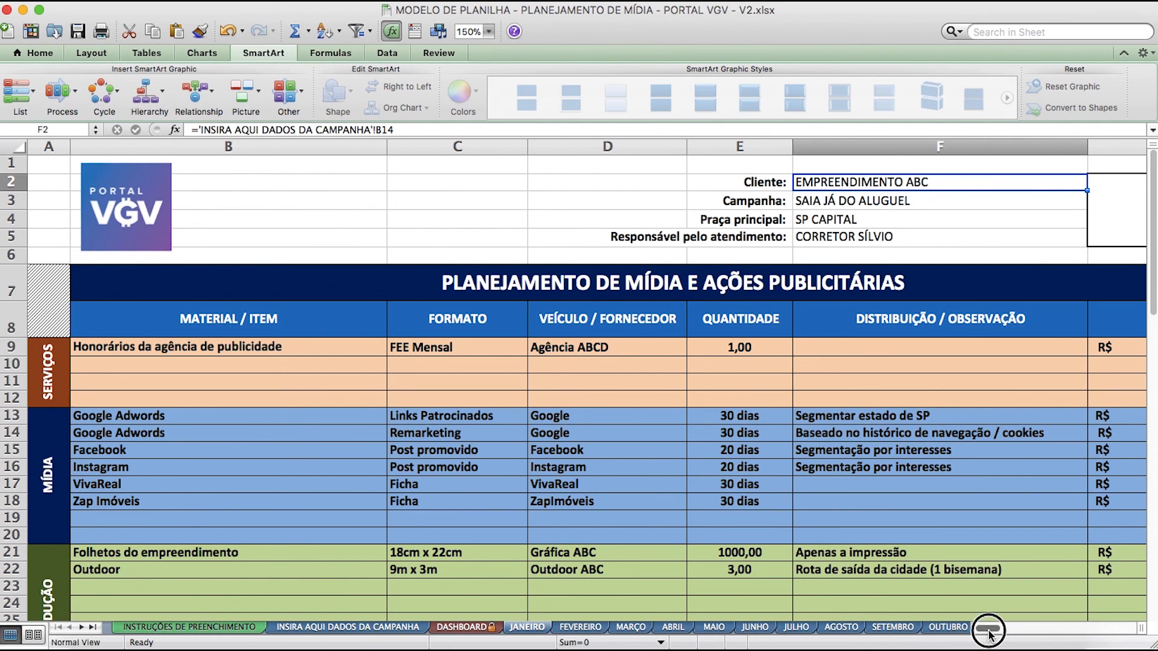
left_click_drag(989, 633, 996, 635)
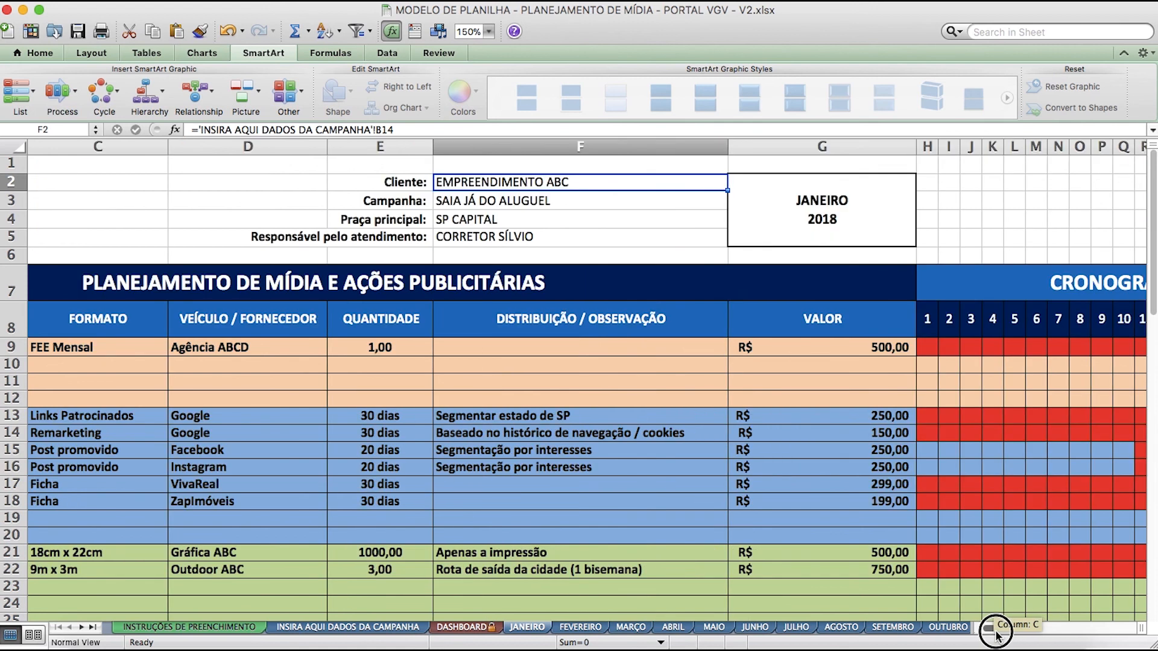
left_click_drag(996, 634, 975, 638)
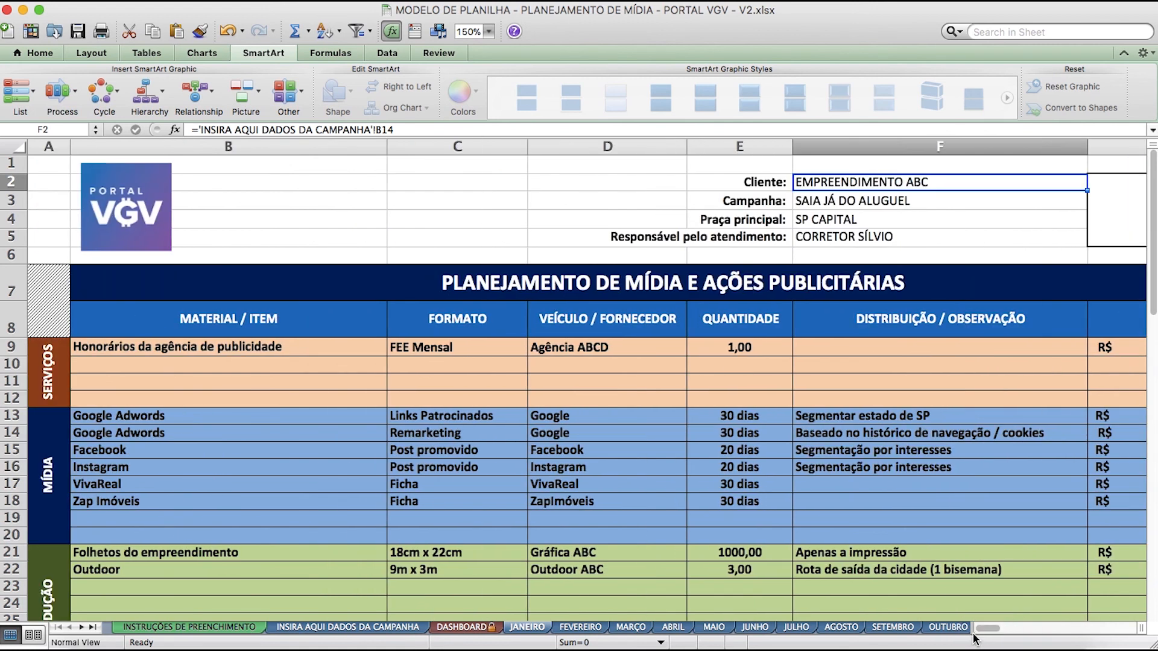
Review the agency fee row's item, format, supplier, quantity and observation cells in the SERVIÇOS category.
left_click(251, 361)
left_click(257, 352)
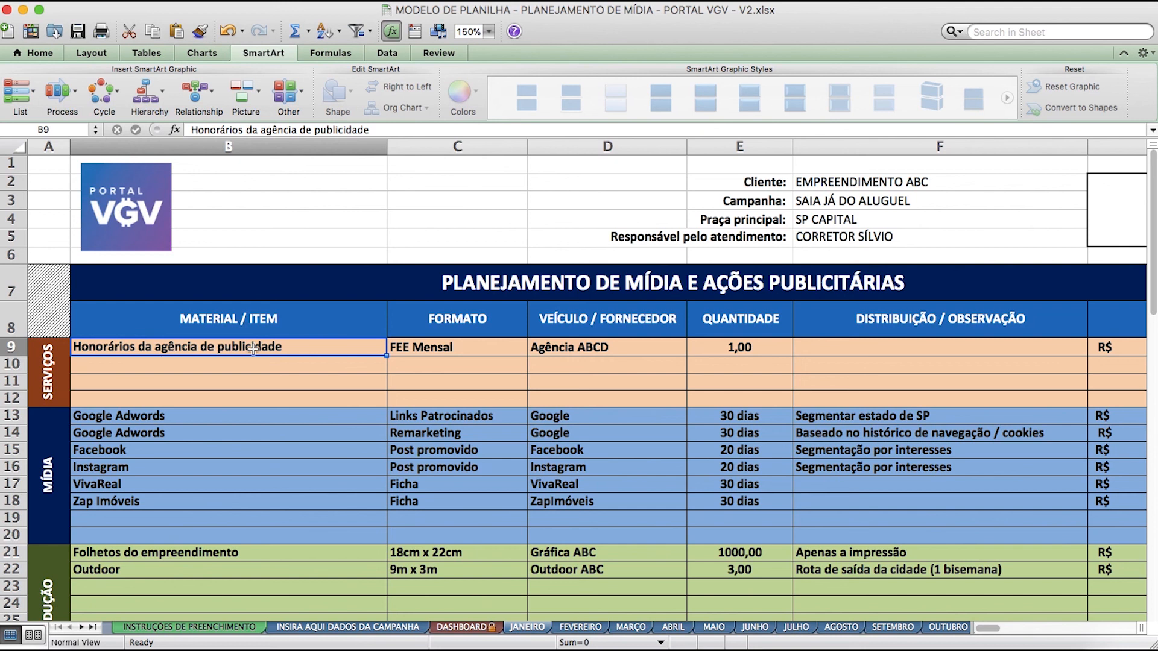
left_click(413, 351)
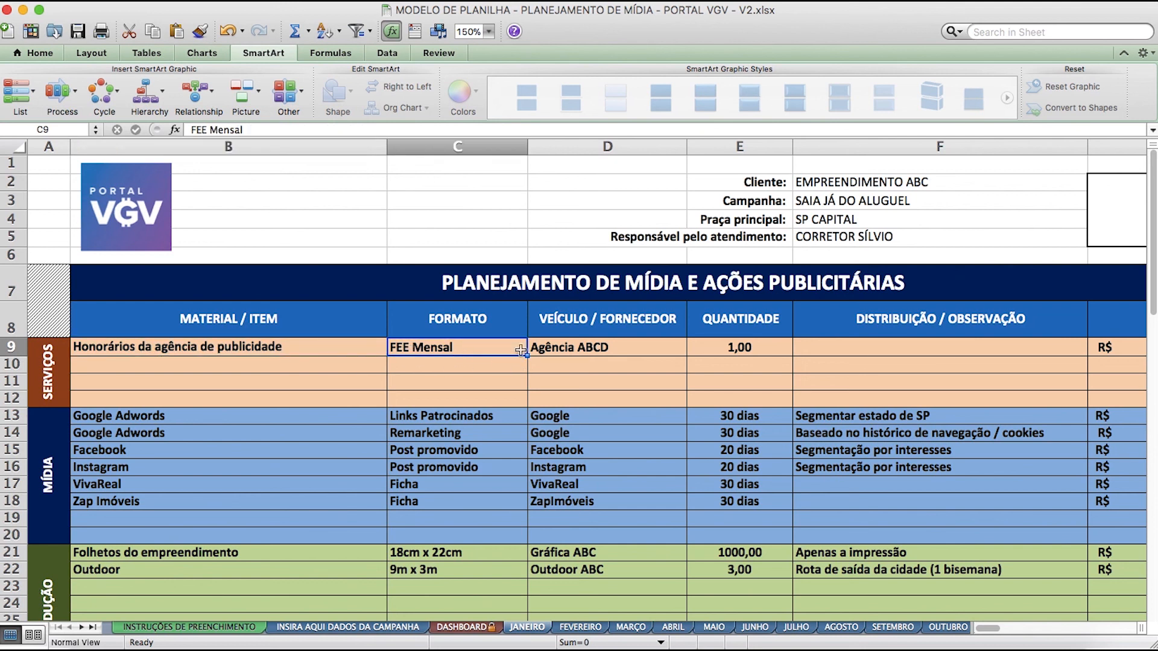
left_click(580, 319)
left_click(606, 343)
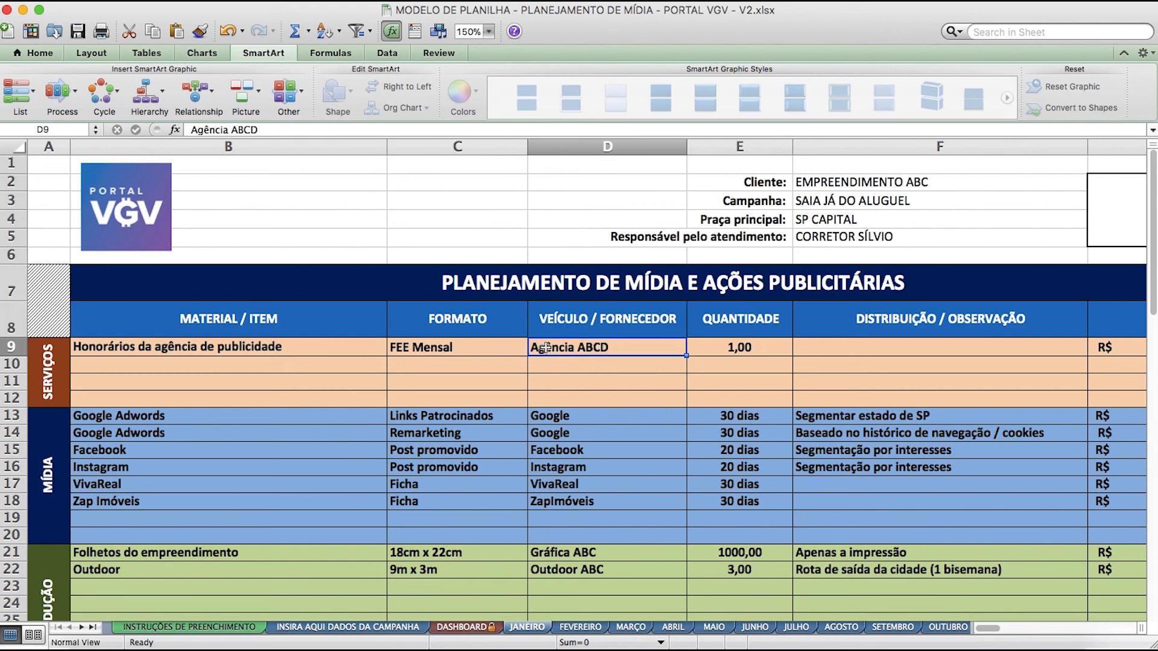
left_click(772, 350)
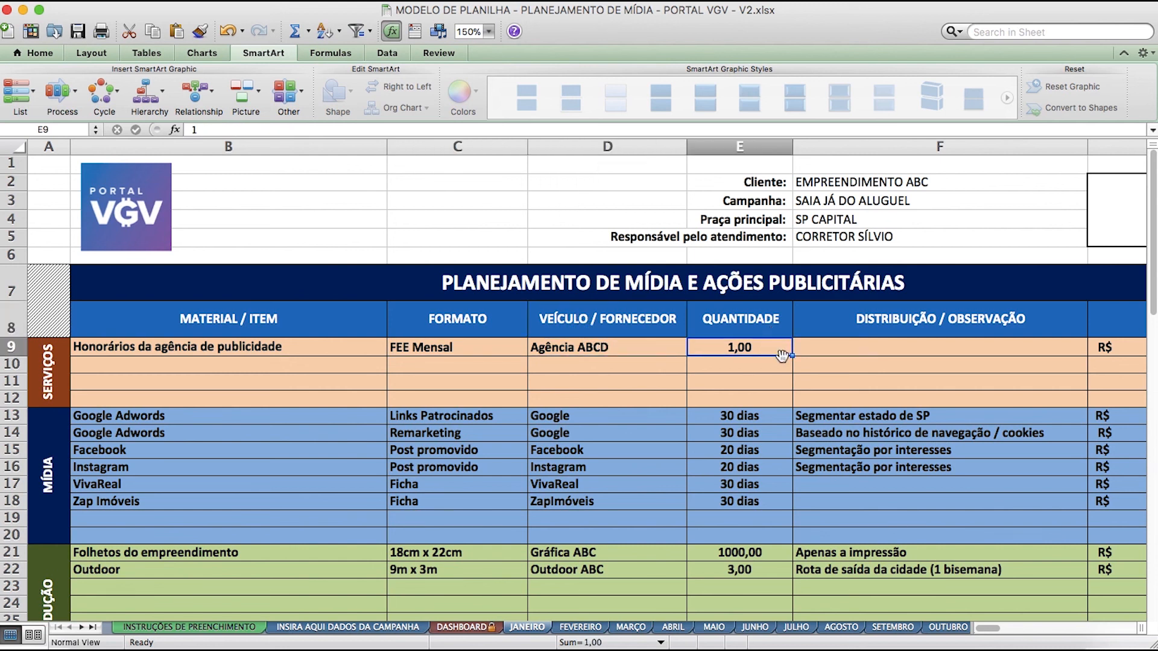
left_click(1010, 343)
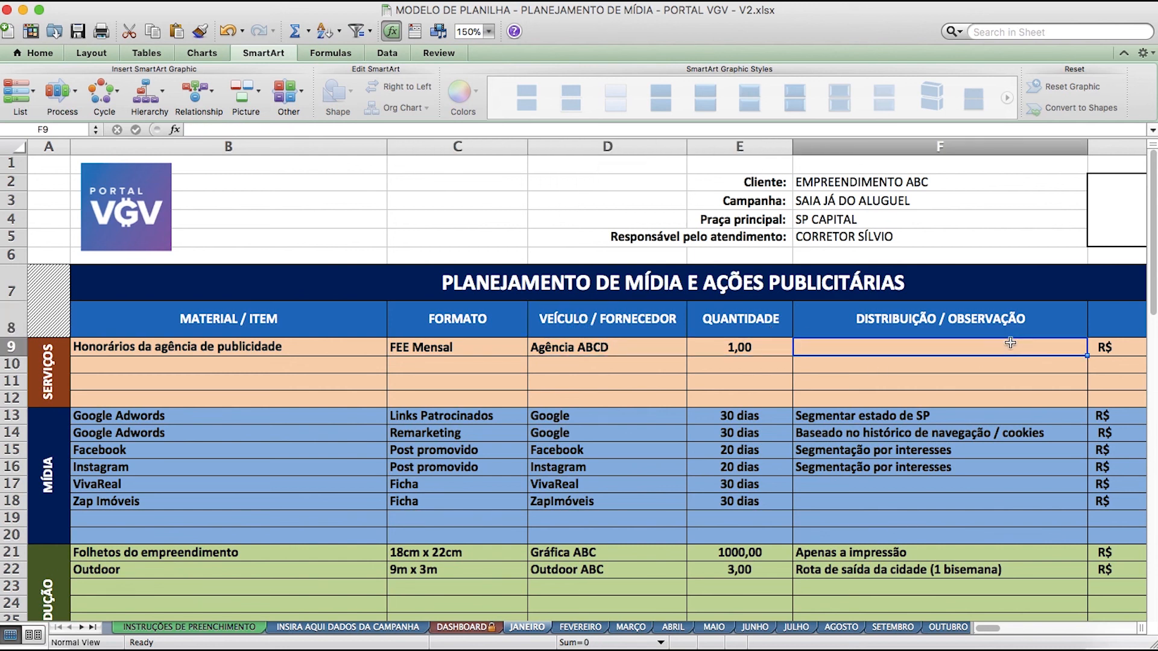
Set the VALOR of the agency fee row to 750.
key("Tab")
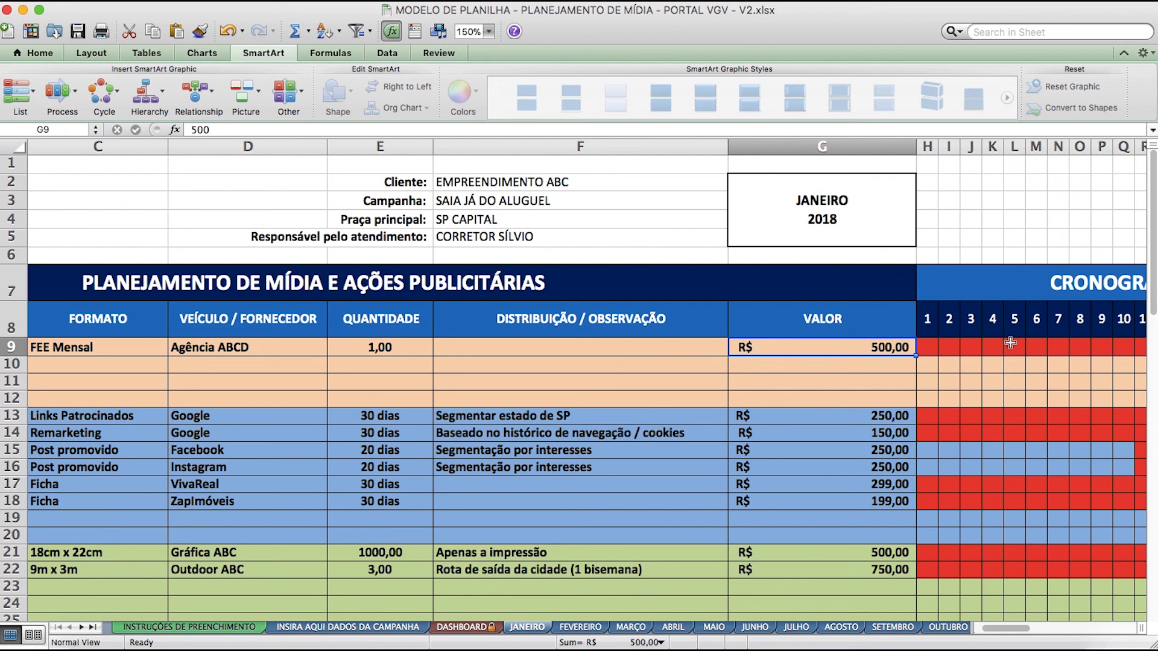
type("750")
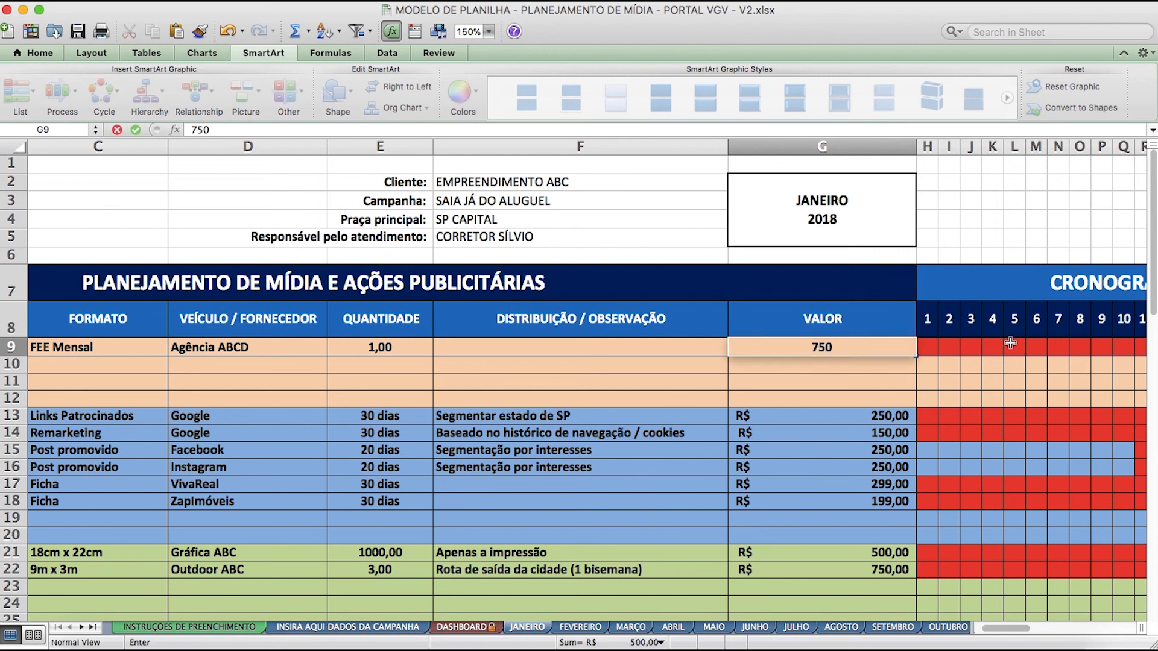
key("Return")
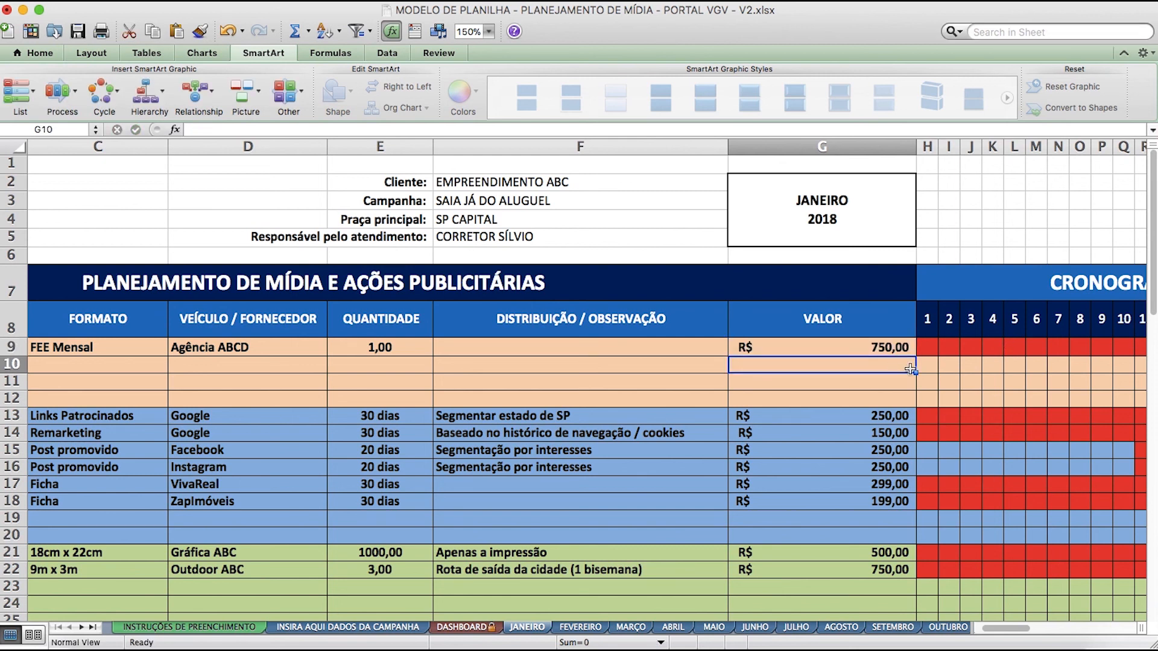
Fill the agency fee row's red schedule marking from day 1 through day 31.
left_click(1006, 633)
left_click_drag(1007, 633, 1016, 634)
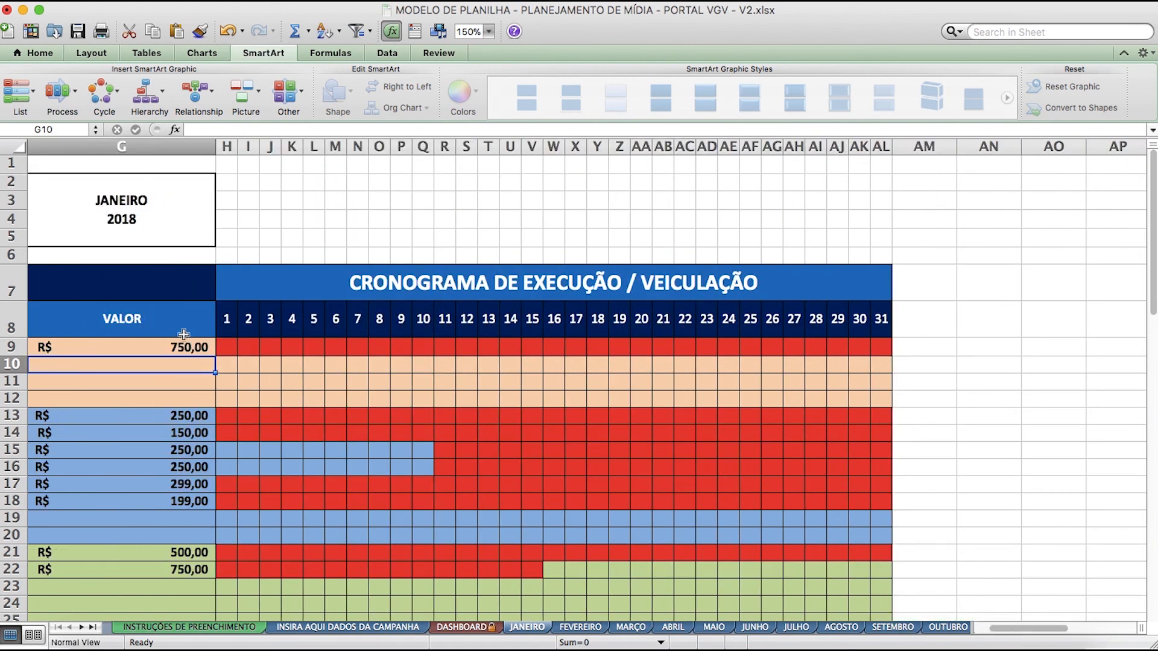
left_click(229, 362)
left_click(229, 348)
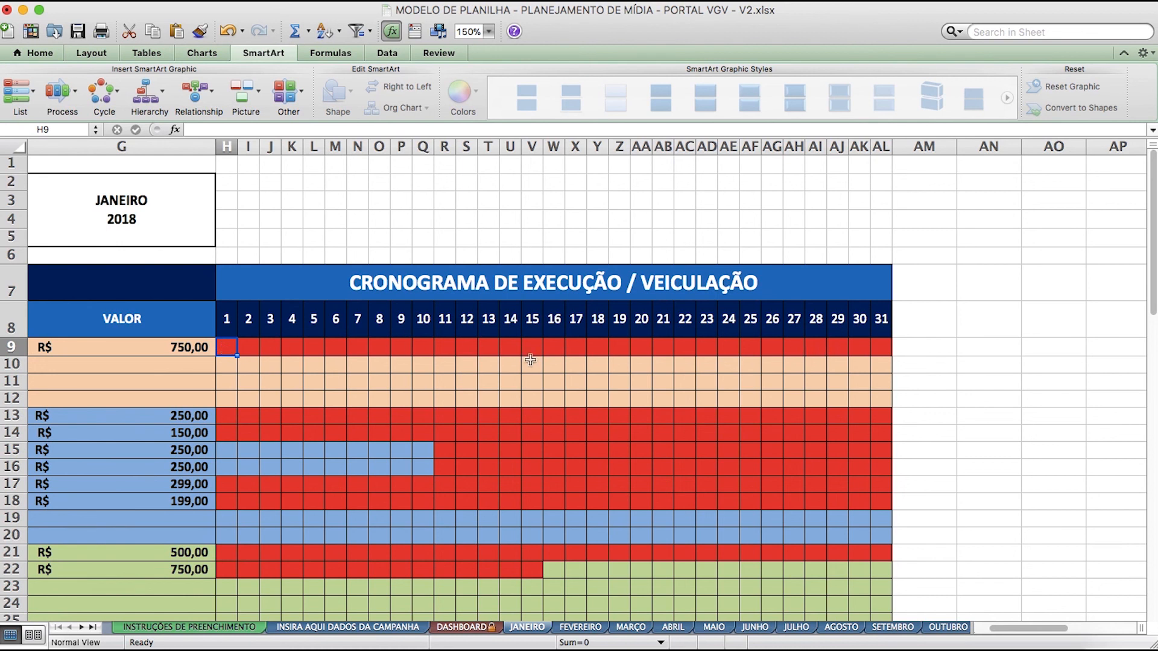
left_click_drag(238, 355, 884, 355)
left_click(781, 344)
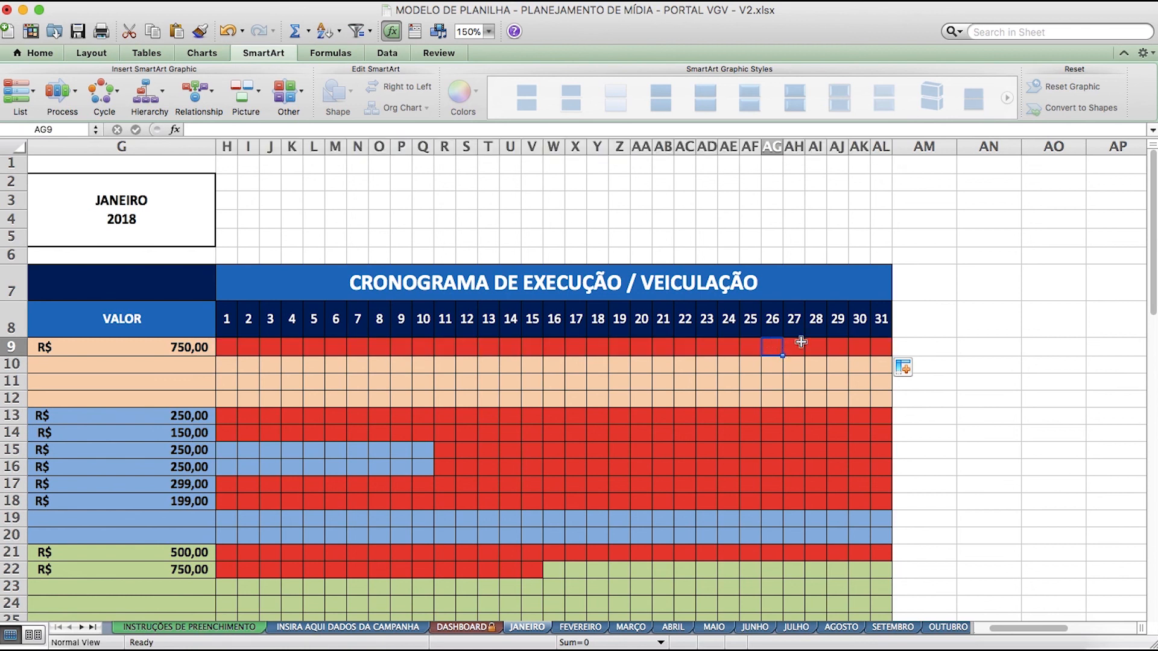
Add the item "Produtora de conteúdo" in the first empty row of the SERVIÇOS category.
key("Left")
key("Left")
key("Left")
key("Left")
key("Left")
key("Left")
key("Left")
key("Left")
key("Left")
key("Left")
key("Left")
key("Left")
key("Left")
key("Left")
key("Left")
key("Left")
key("Left")
key("Left")
key("Left")
key("Left")
key("Left")
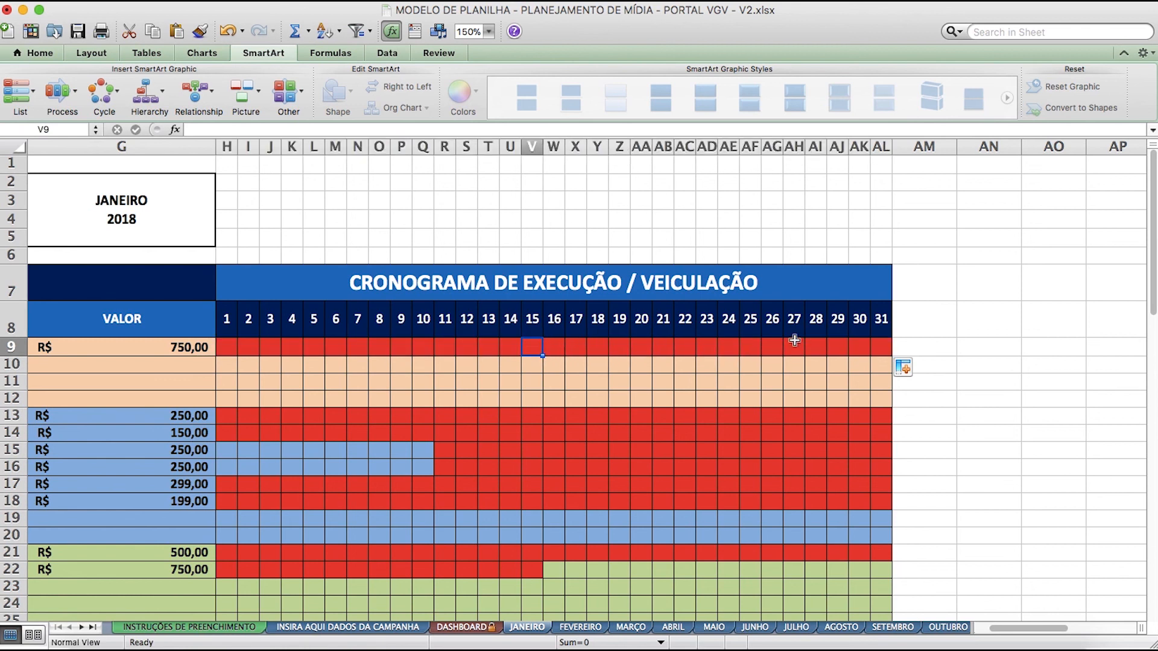
key("Left")
key("Left")
key("Left")
key("Left")
key("Left")
key("Left")
key("Left")
key("Left")
key("Left")
key("Left")
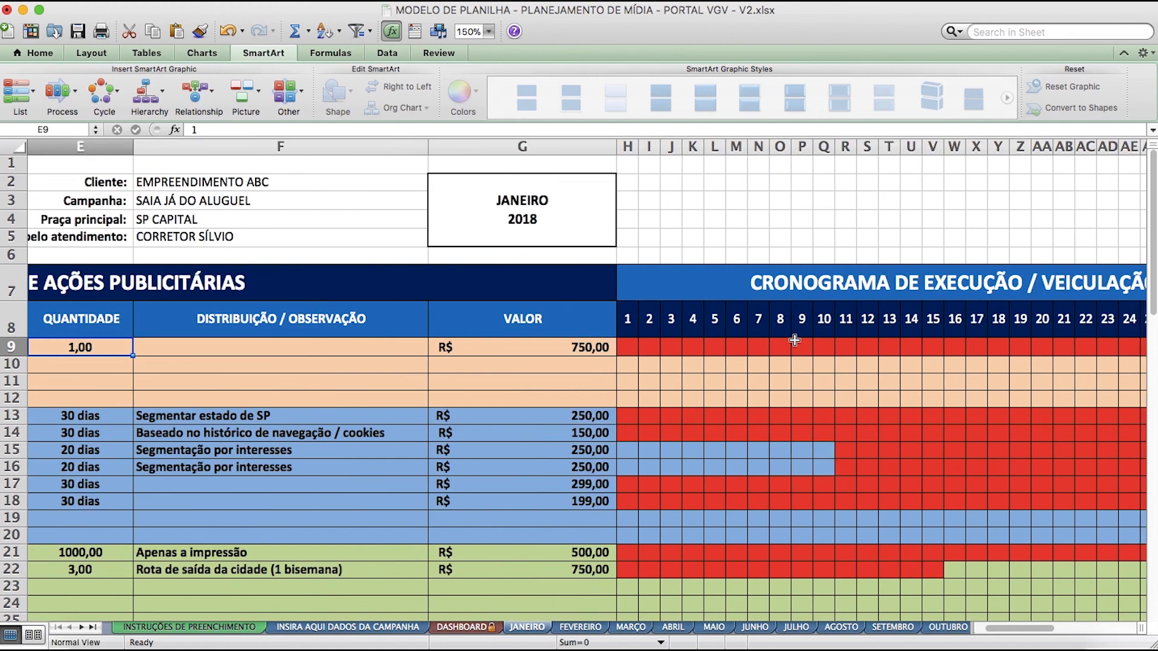
key("Right")
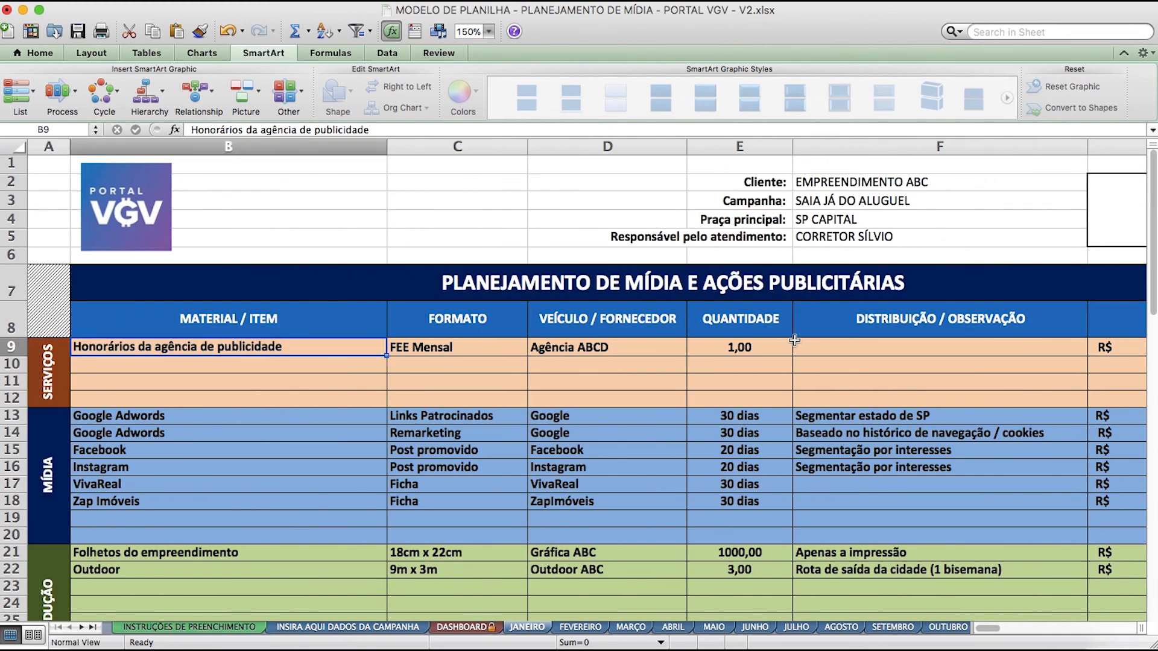
left_click(183, 371)
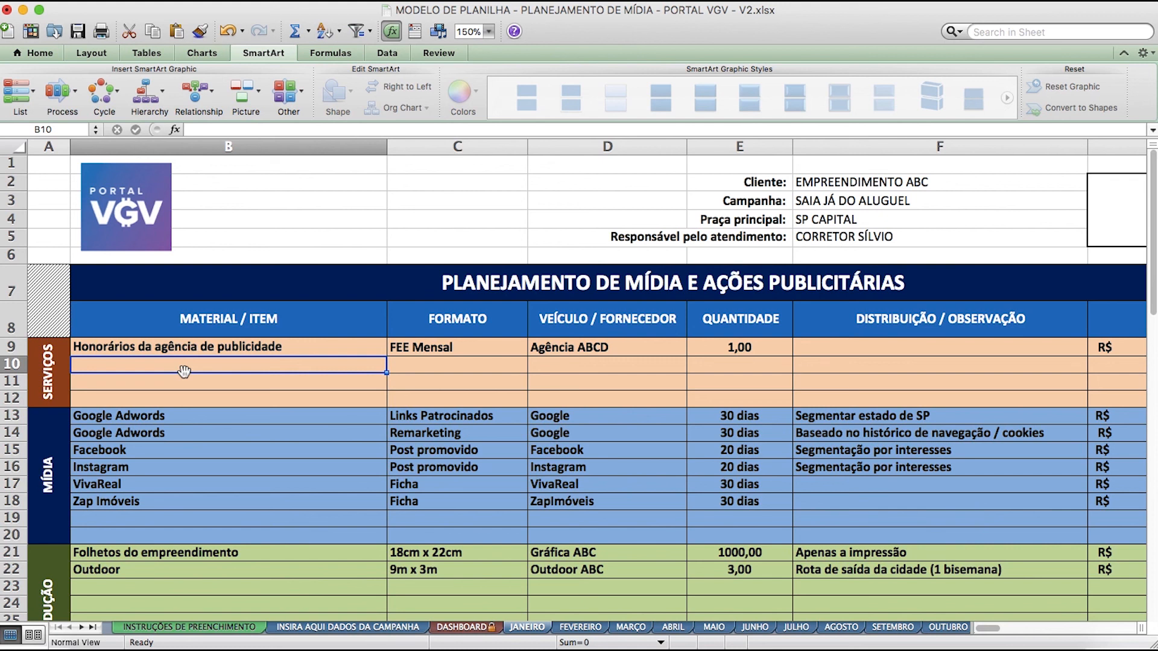
type("PRODUT")
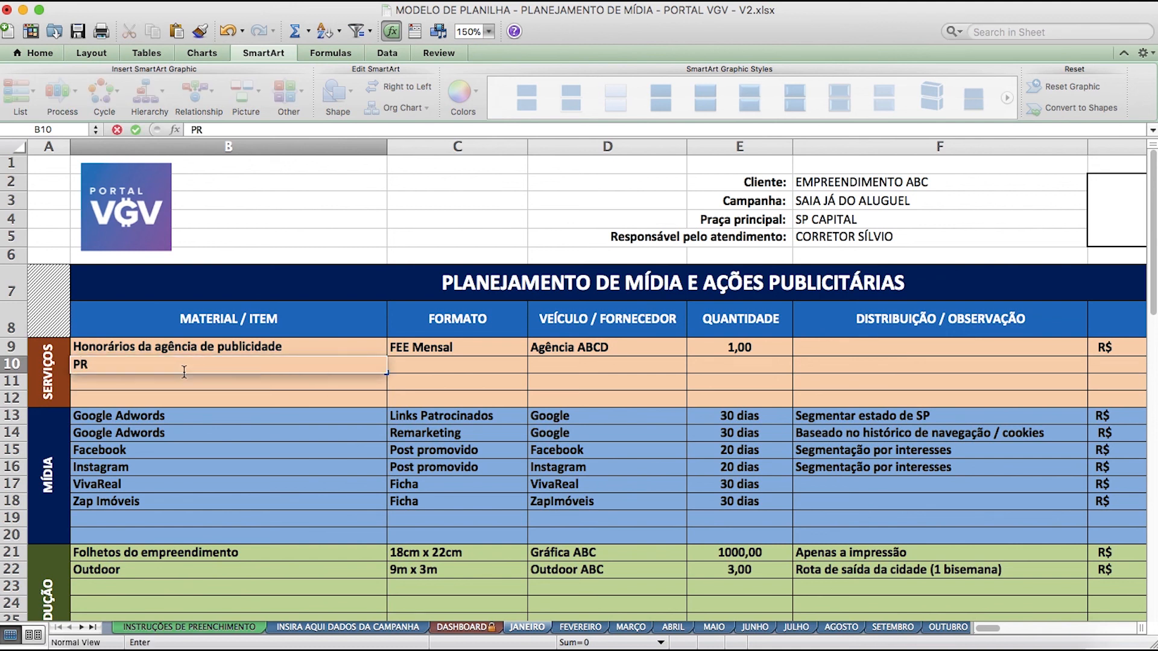
key("BackSpace")
key("BackSpace")
key("BackSpace")
key("BackSpace")
key("BackSpace")
type("rodutora de conteúdo")
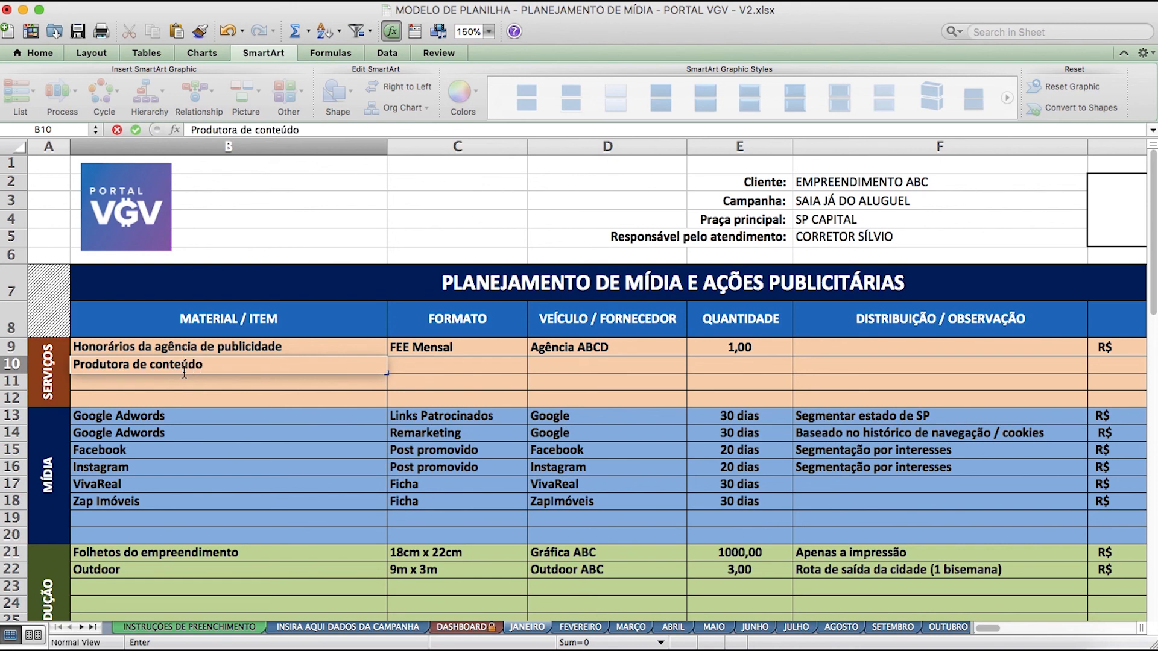
key("Tab")
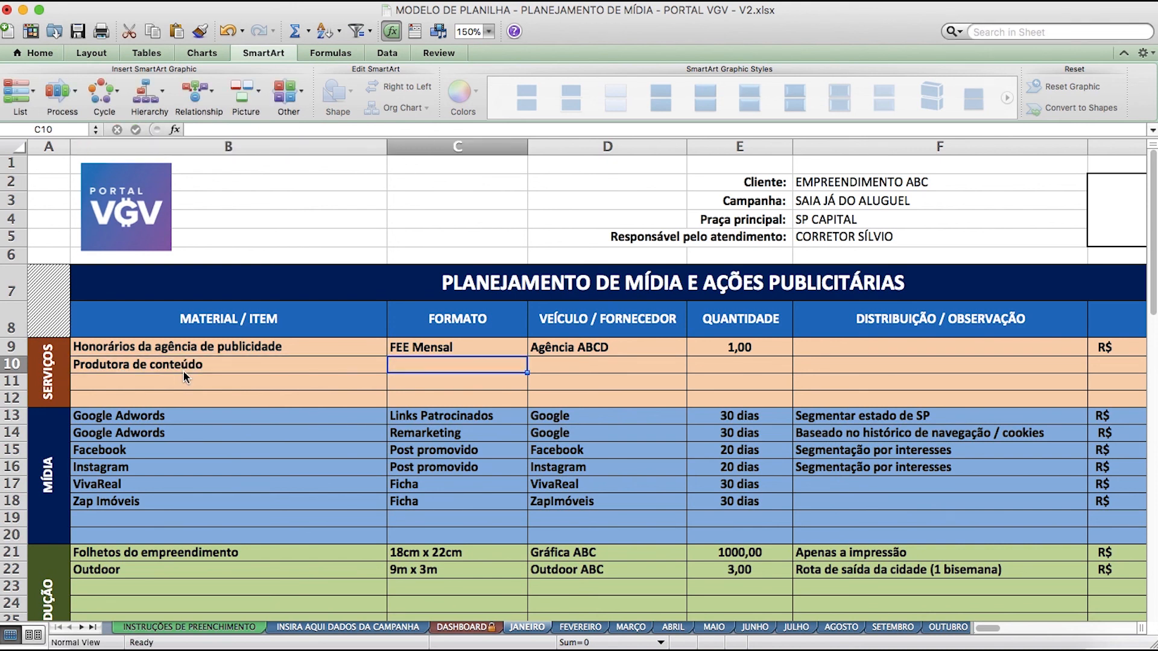
Complete the Produtora de conteúdo row with format Freelancer, supplier Freela123, quantity 1 and value 250, leaving the observation blank.
type("Freelancer")
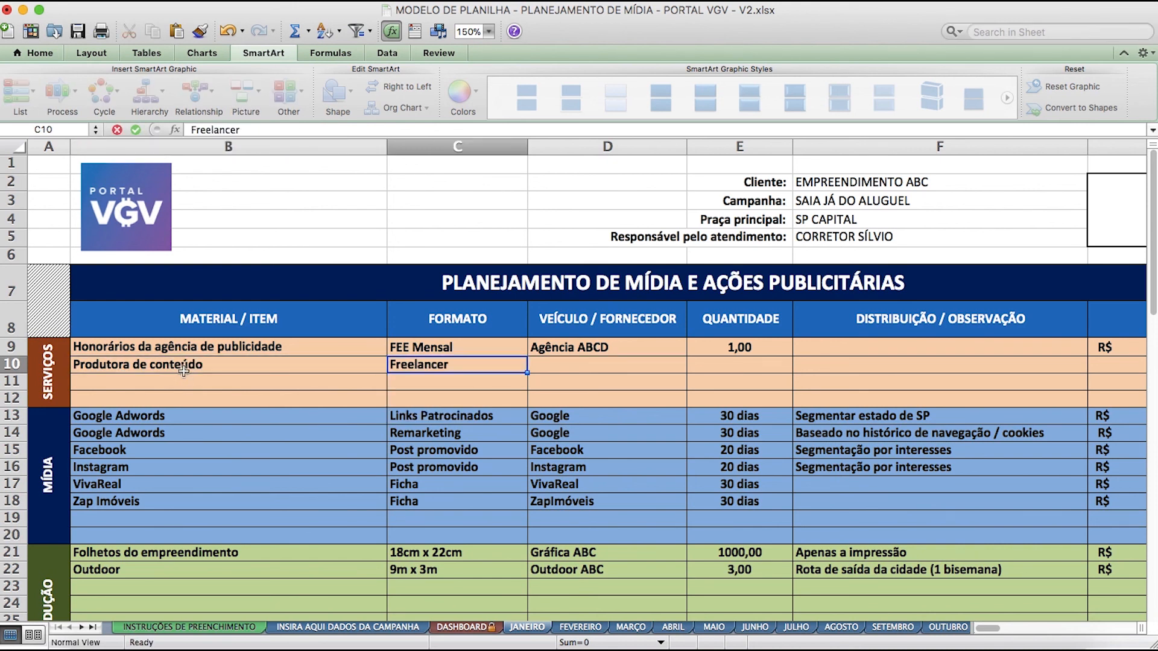
key("Tab")
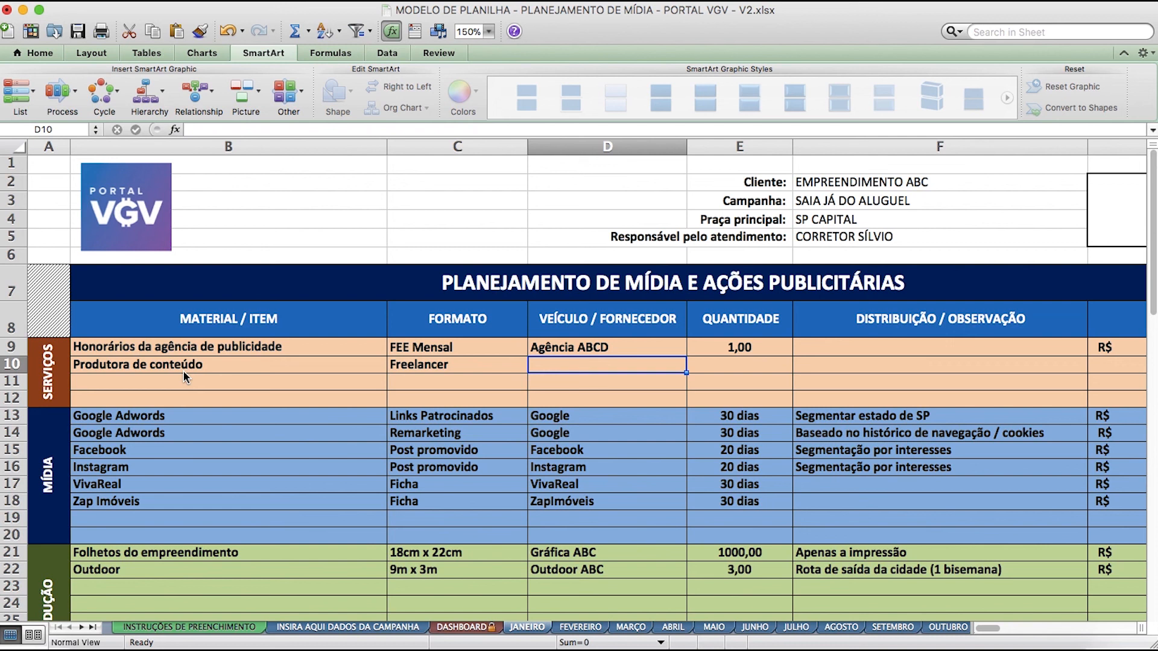
type("Freela123")
key("Tab")
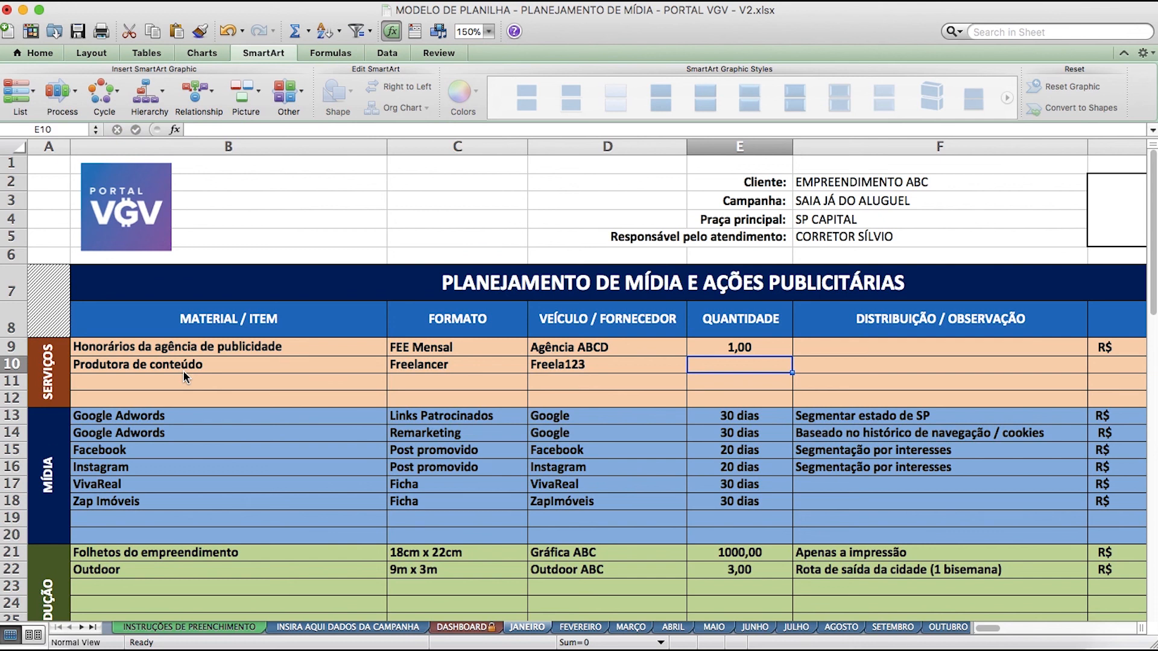
type("1")
key("Tab")
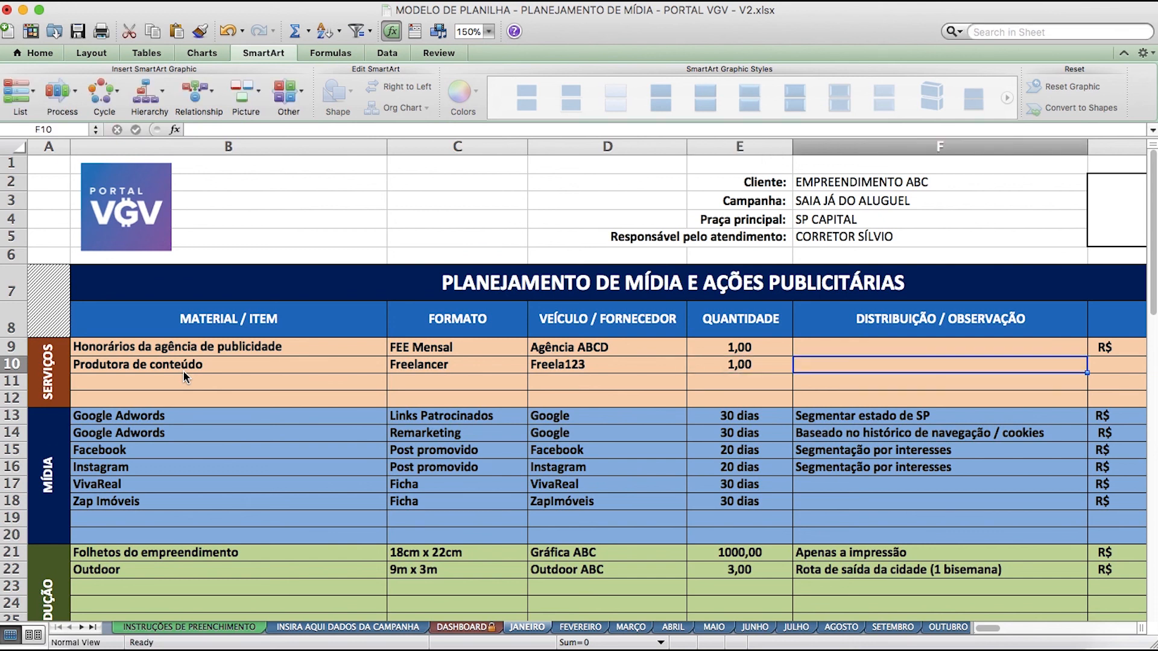
key("Tab")
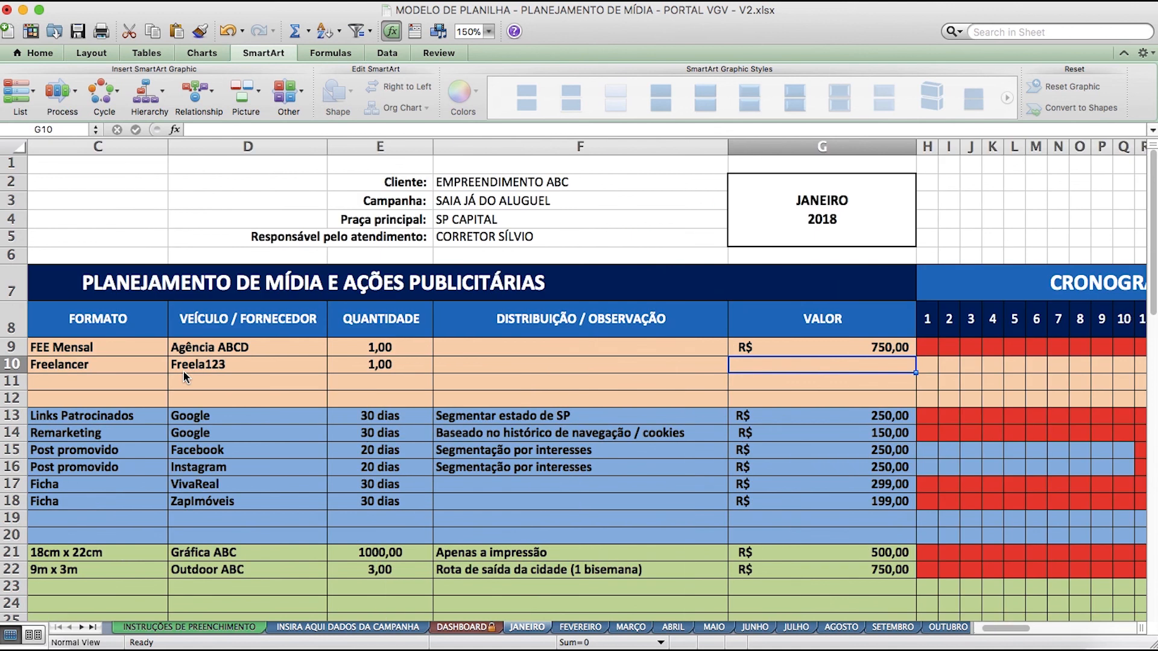
type("250")
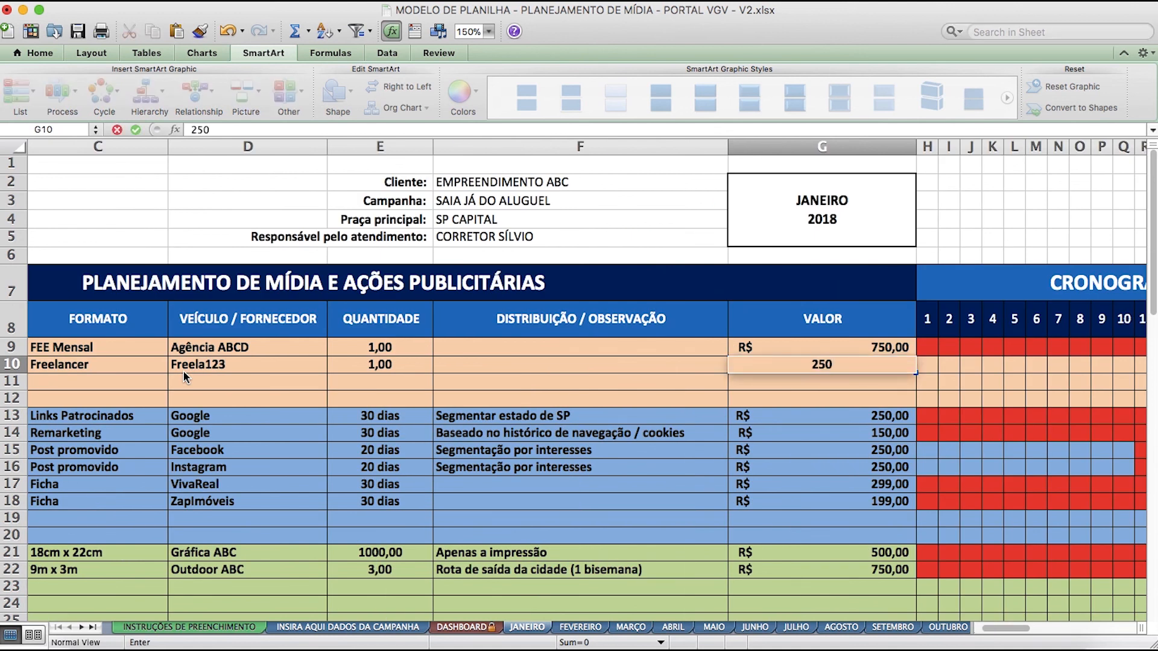
key("Return")
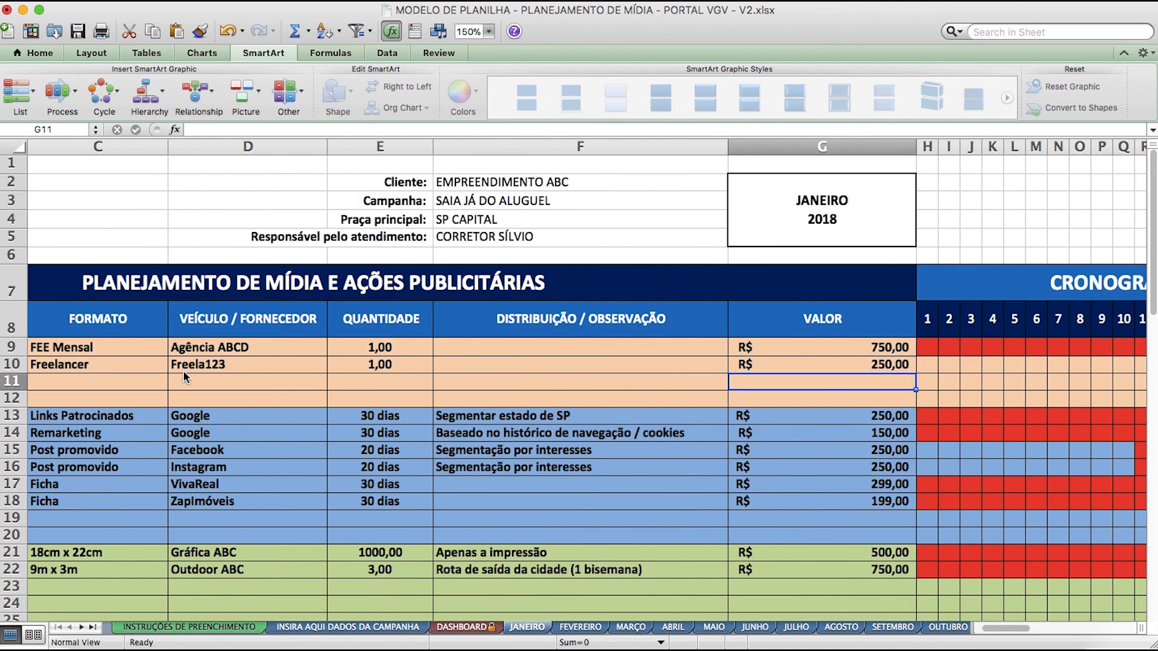
Mark day 5 in the Produtora de conteúdo schedule by pasting the red cell from the row above.
key("Right")
key("Down")
key("Up")
key("Up")
key("Left")
key("Right")
key("Right")
key("Right")
key("Right")
key("Right")
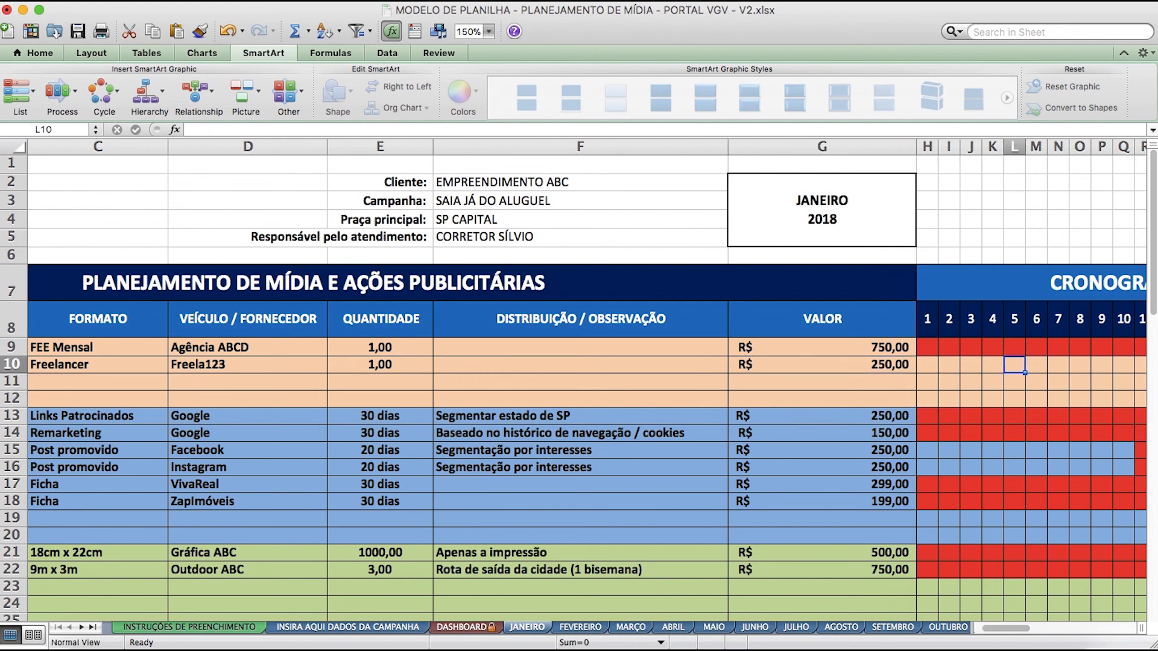
left_click(92, 55)
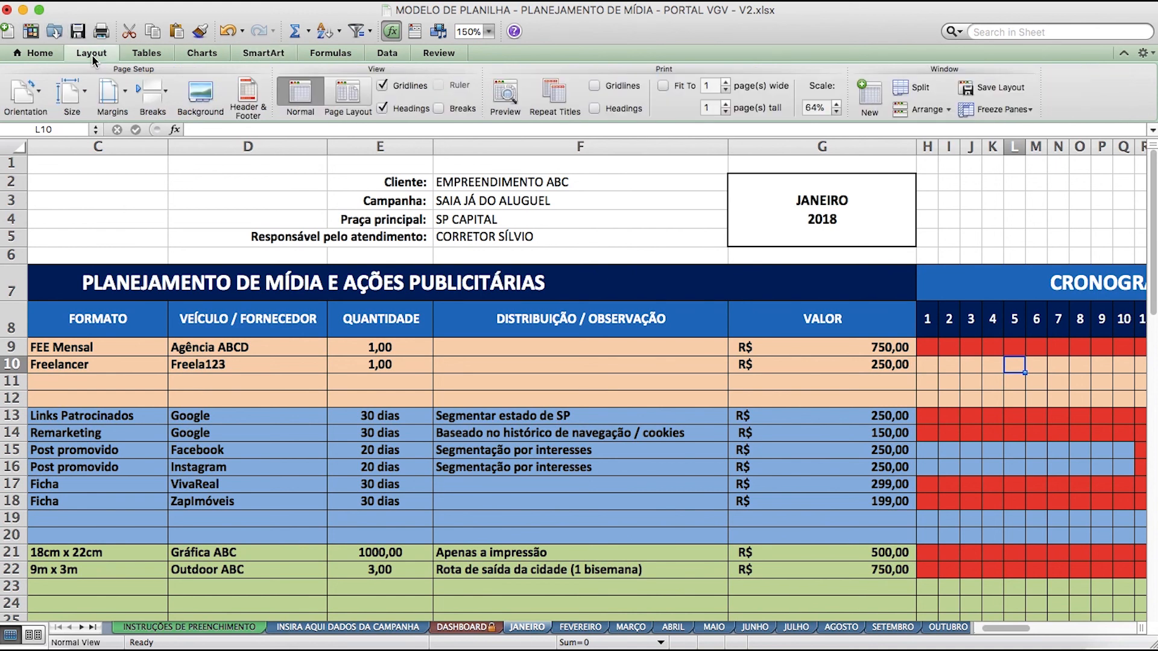
key("Up")
key("Down")
key("super+v")
key("Down")
key("Up")
left_click(46, 54)
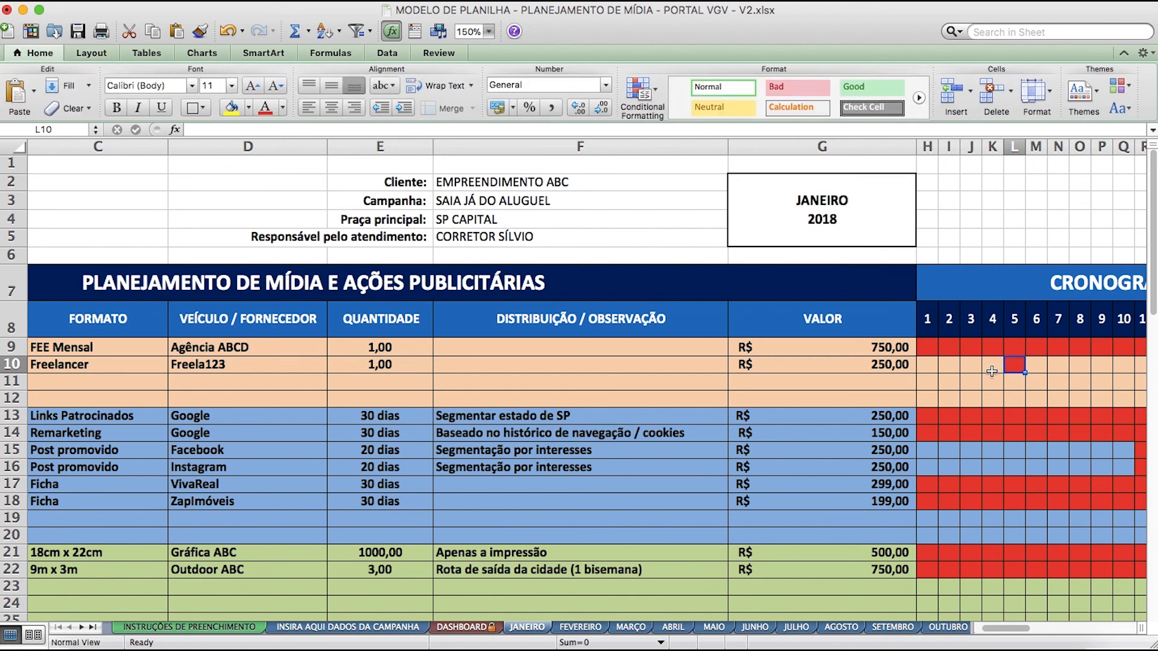
Return to the category column and go to the MÍDIA category.
key("Left")
key("Left")
key("Left")
key("Left")
key("Left")
key("Left")
key("Left")
key("Left")
key("Left")
key("Left")
key("Left")
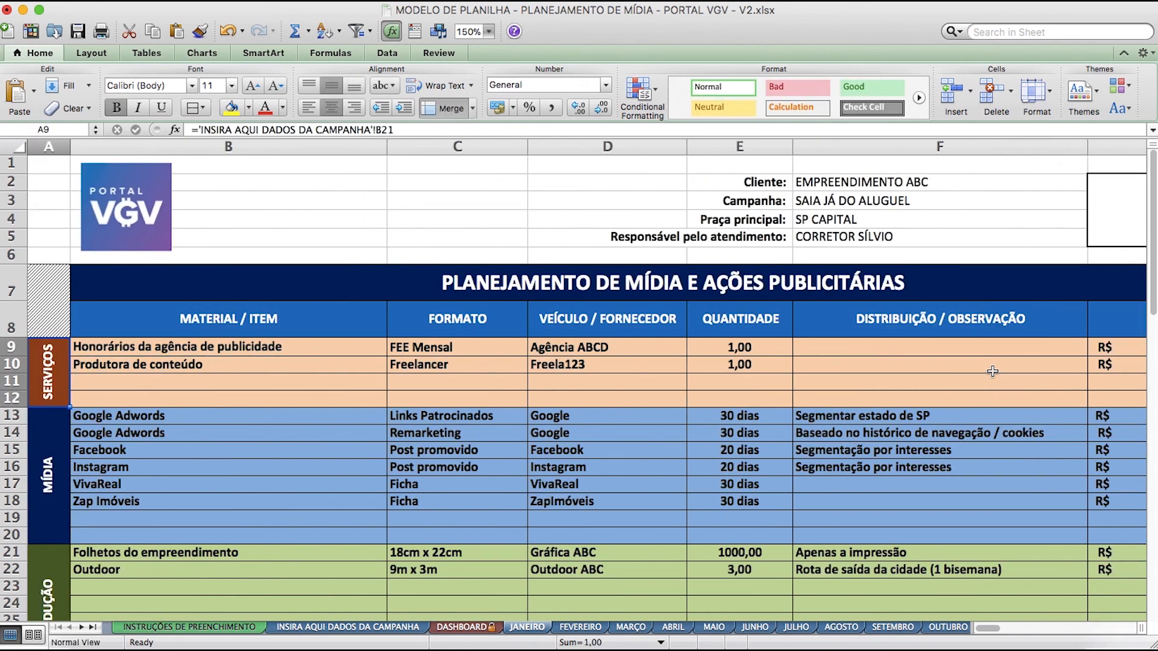
key("Down")
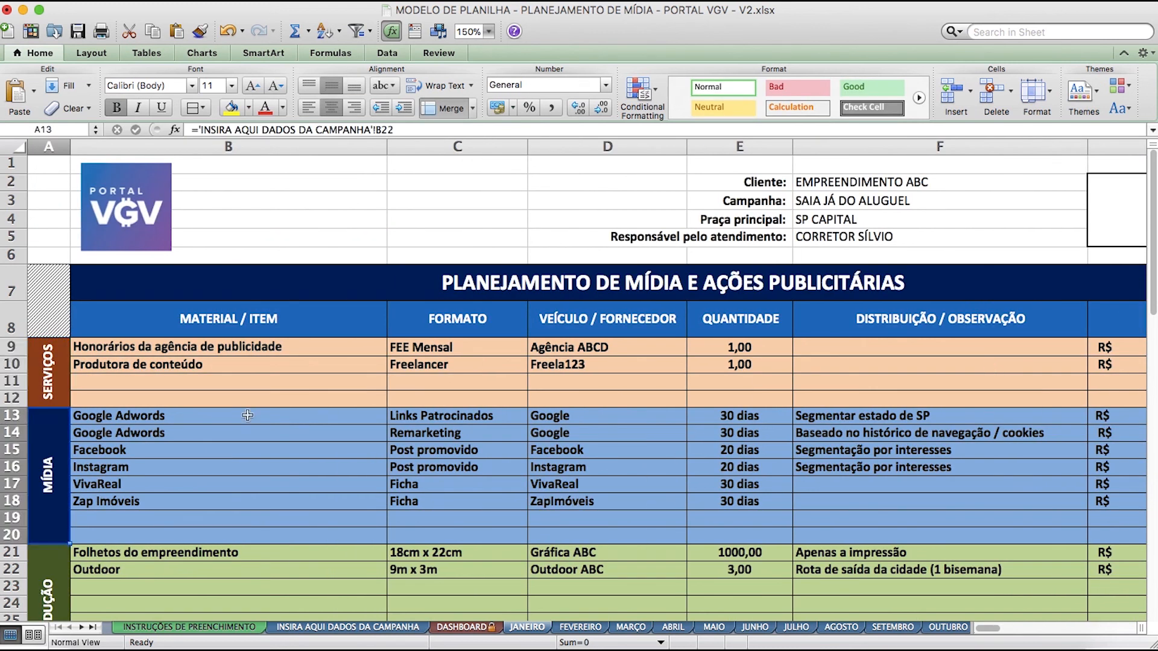
Review the first Google Adwords row in MÍDIA, from its item and format through supplier, quantity, observation and value.
scroll(124, 473, "down", 5)
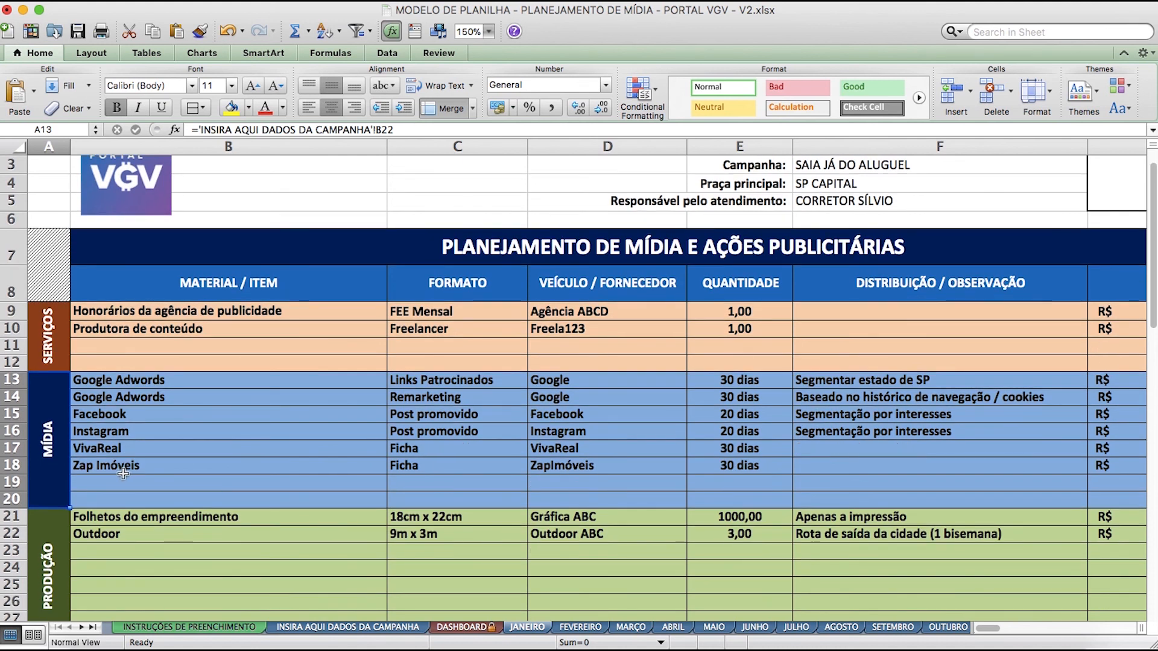
scroll(119, 473, "down", 1)
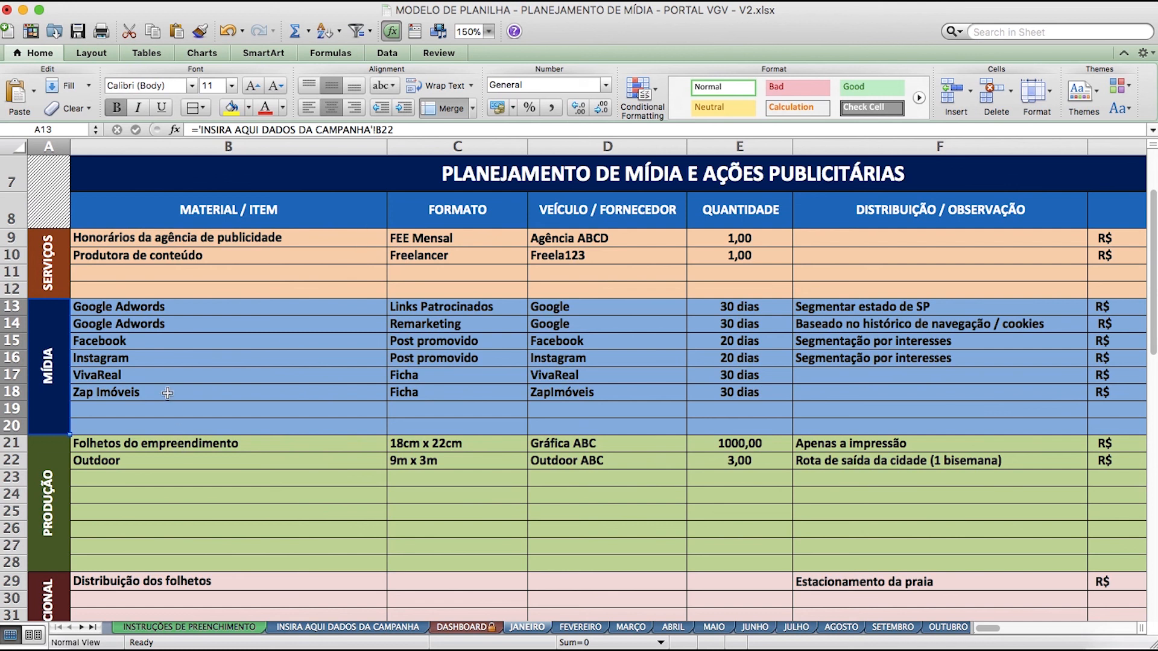
left_click(181, 308)
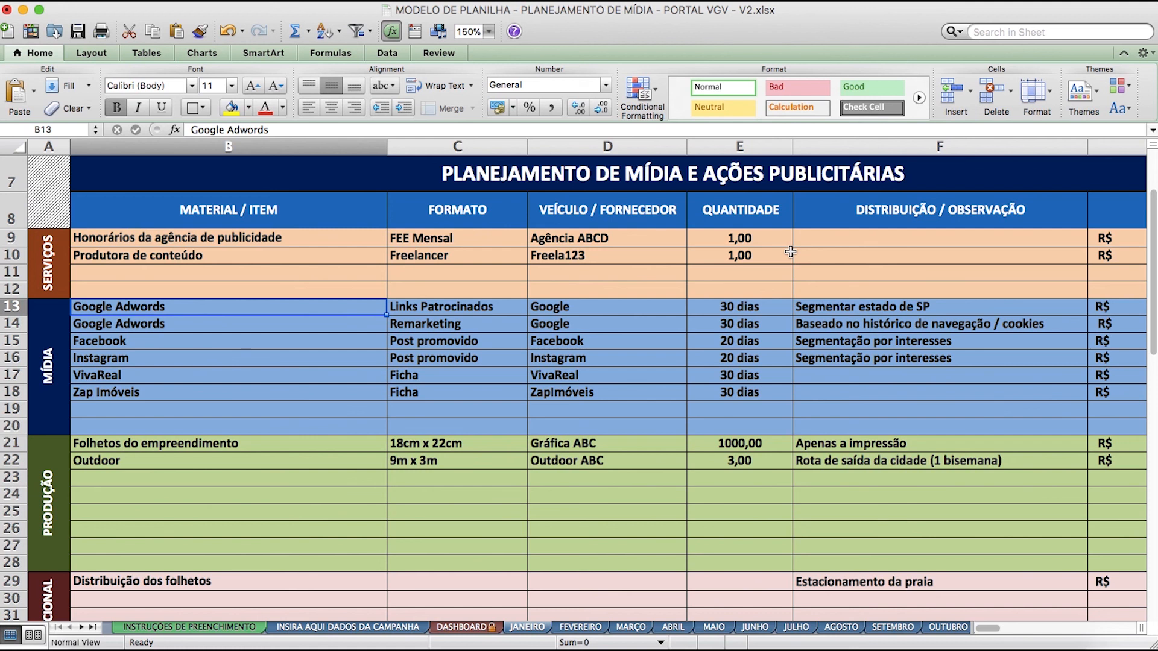
key("Tab")
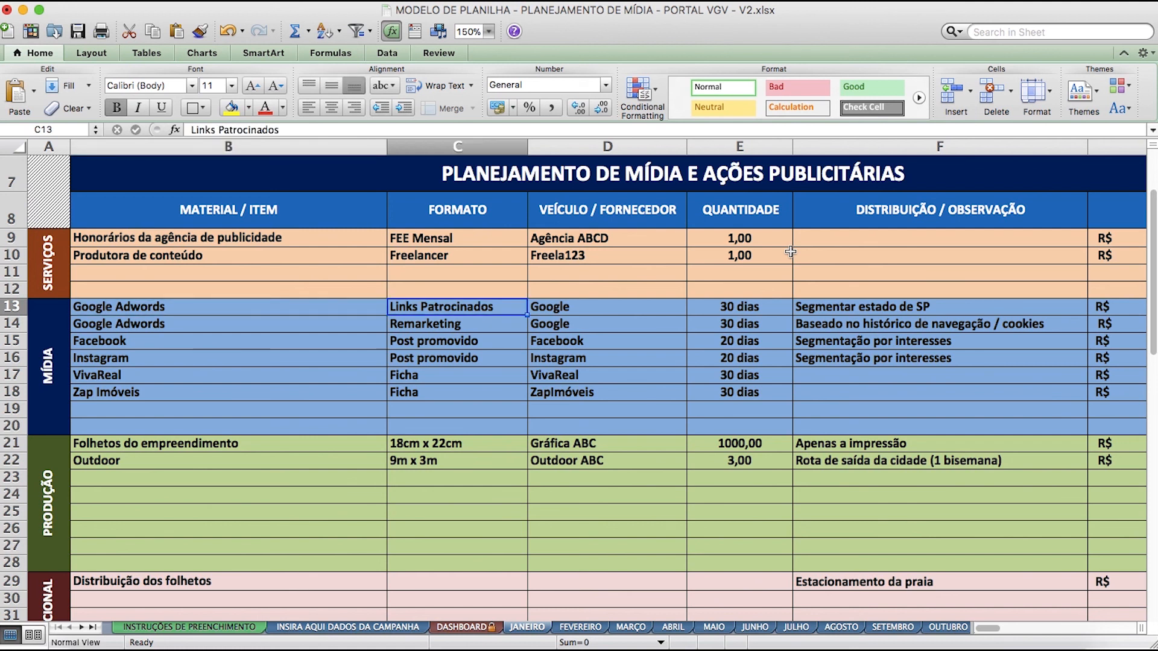
key("Tab")
key("Tab")
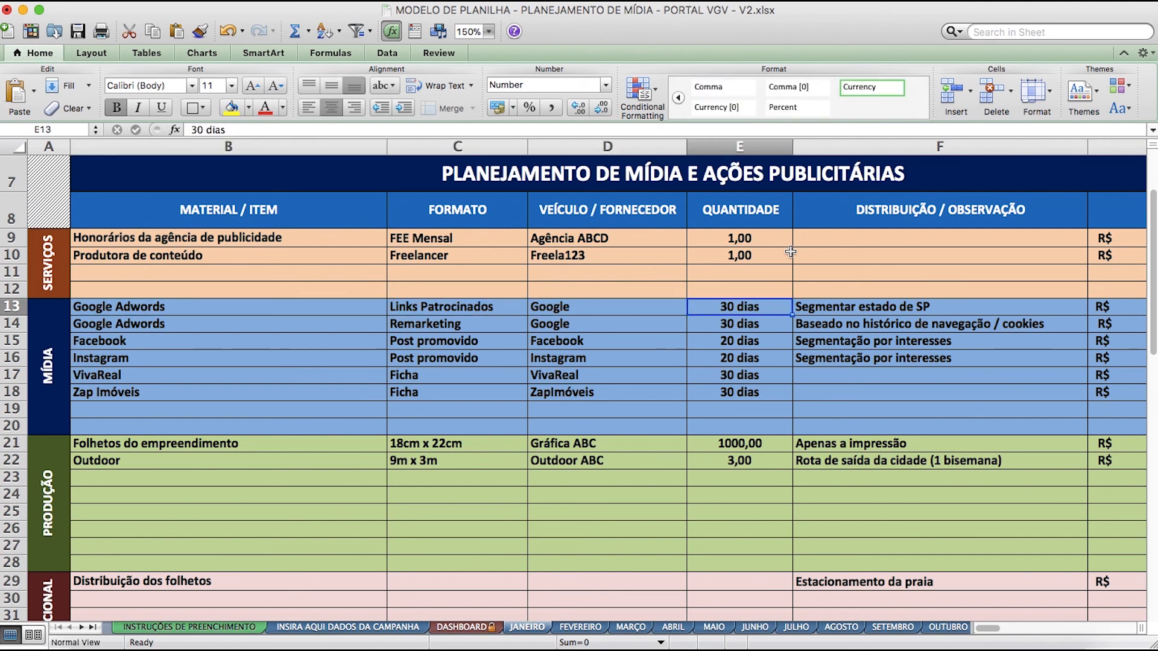
key("Tab")
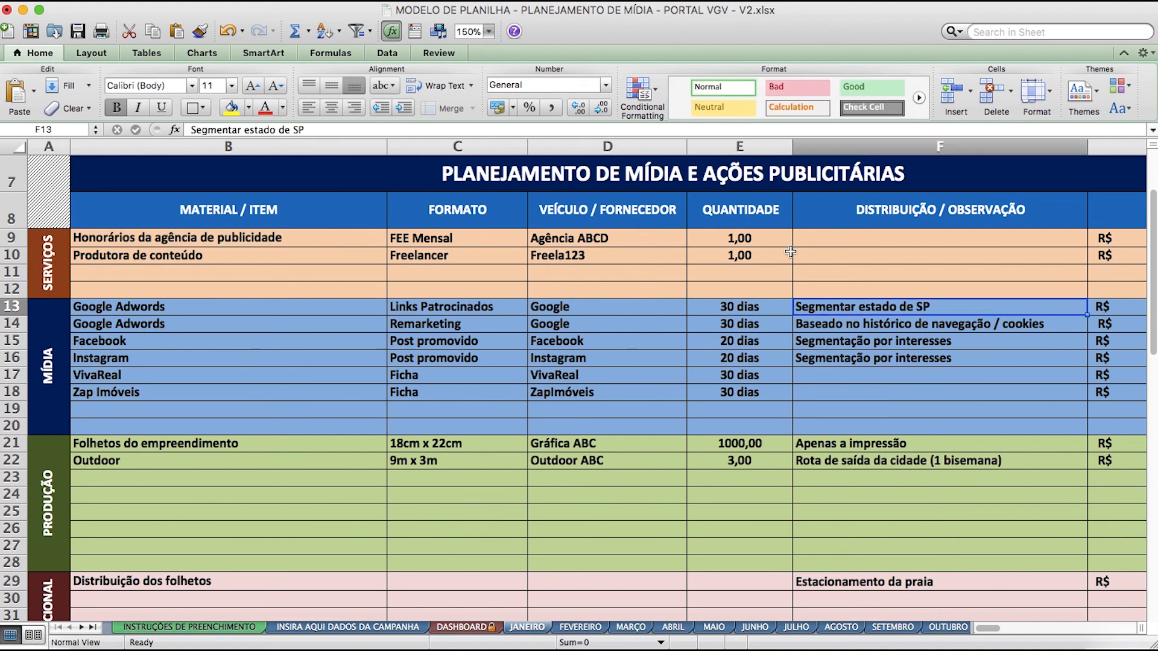
key("Tab")
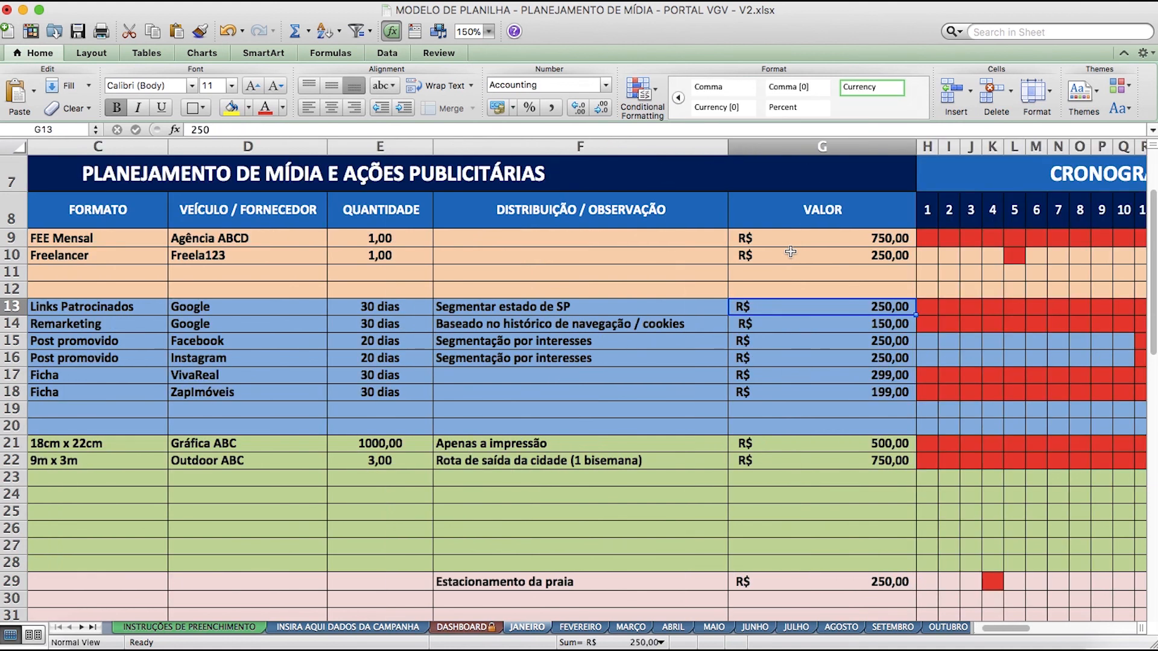
Follow the execution schedule of the Google Adwords Links Patrocinados row across the days up to day 25.
key("Tab")
key("Tab")
key("Tab")
key("Tab")
key("Tab")
key("Tab")
key("Tab")
key("Tab")
key("Tab")
key("Tab")
key("Tab")
key("Tab")
key("Tab")
key("Tab")
key("Tab")
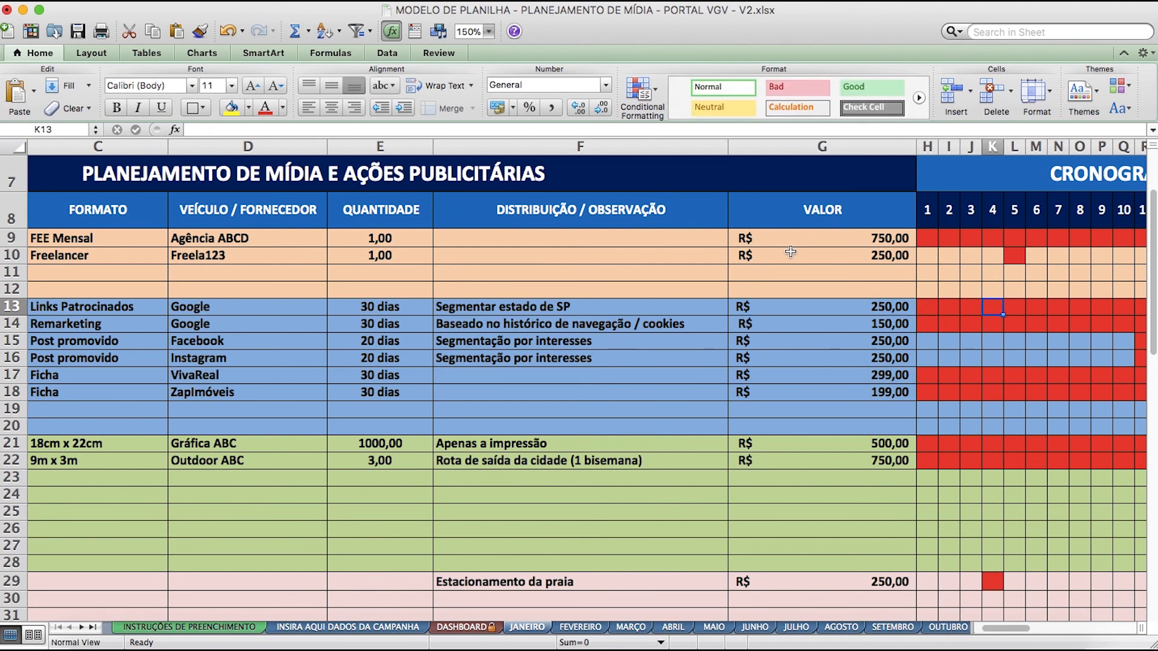
key("Tab")
key("Tab")
key("Tab")
key("Tab")
key("Tab")
key("Tab")
key("Tab")
key("Tab")
key("Tab")
key("Tab")
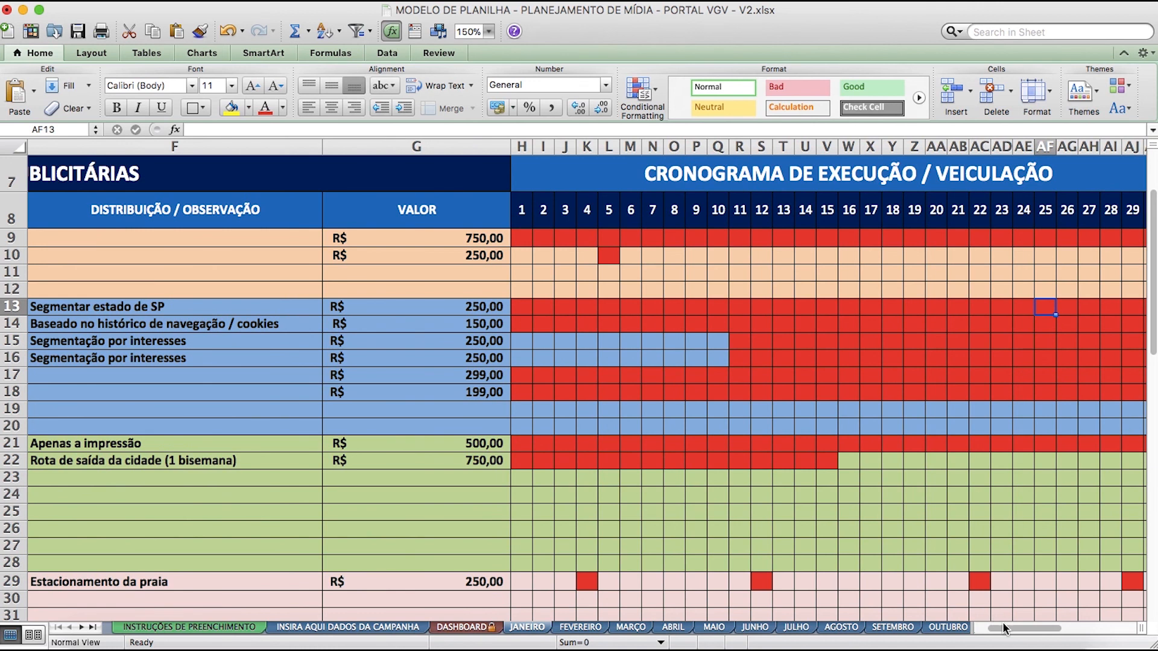
Review the Google Adwords Remarketing row from its item name through format, supplier, quantity, observation and value.
left_click_drag(1003, 627, 965, 627)
left_click(184, 326)
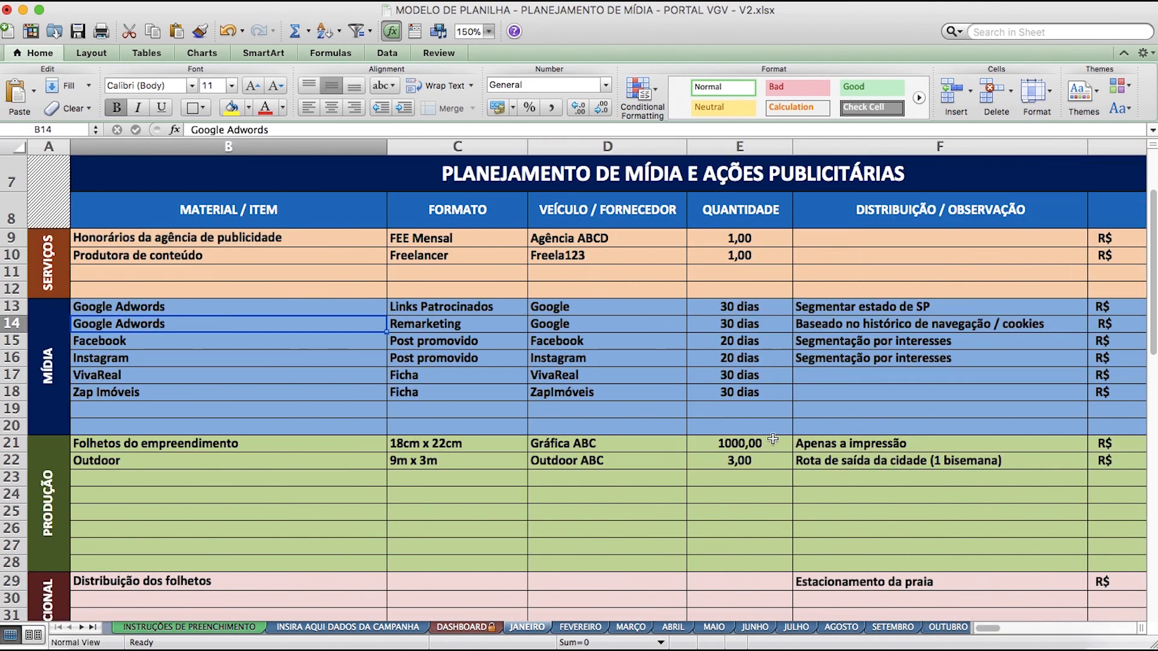
key("Tab")
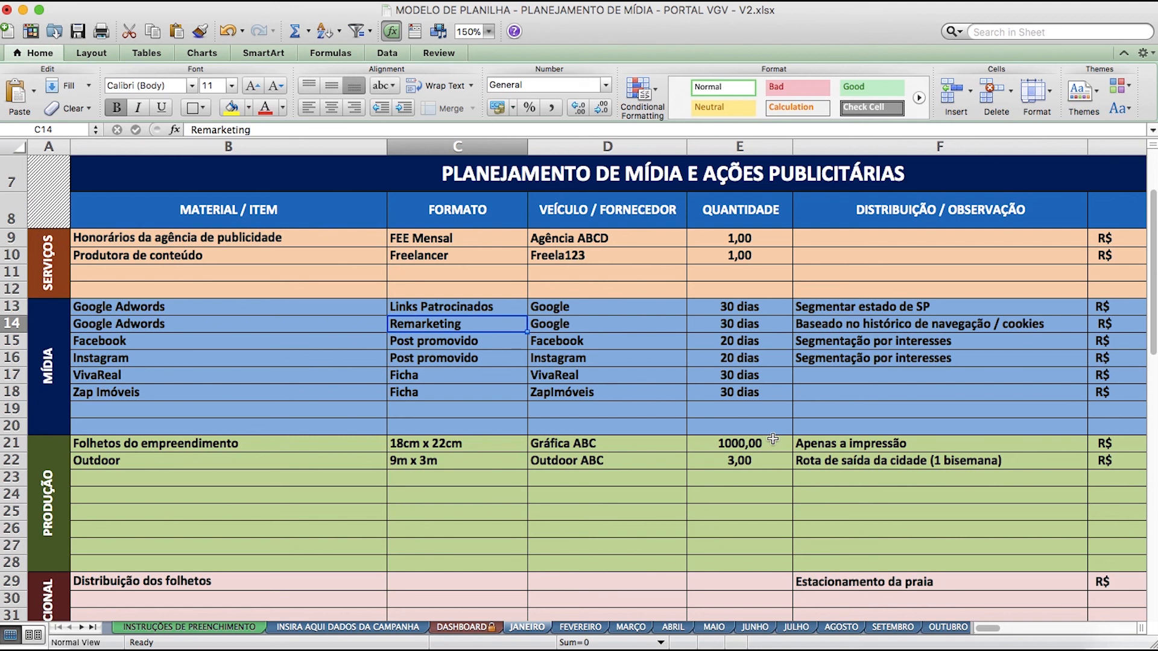
key("Tab")
key("Tab")
key("Tab")
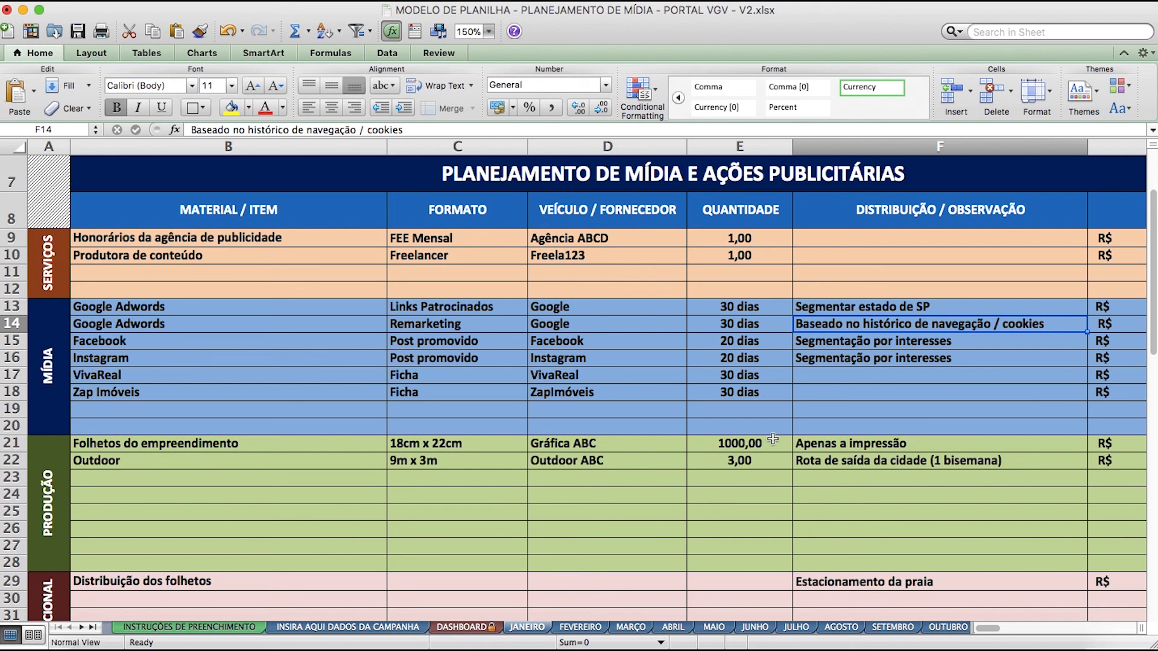
key("Tab")
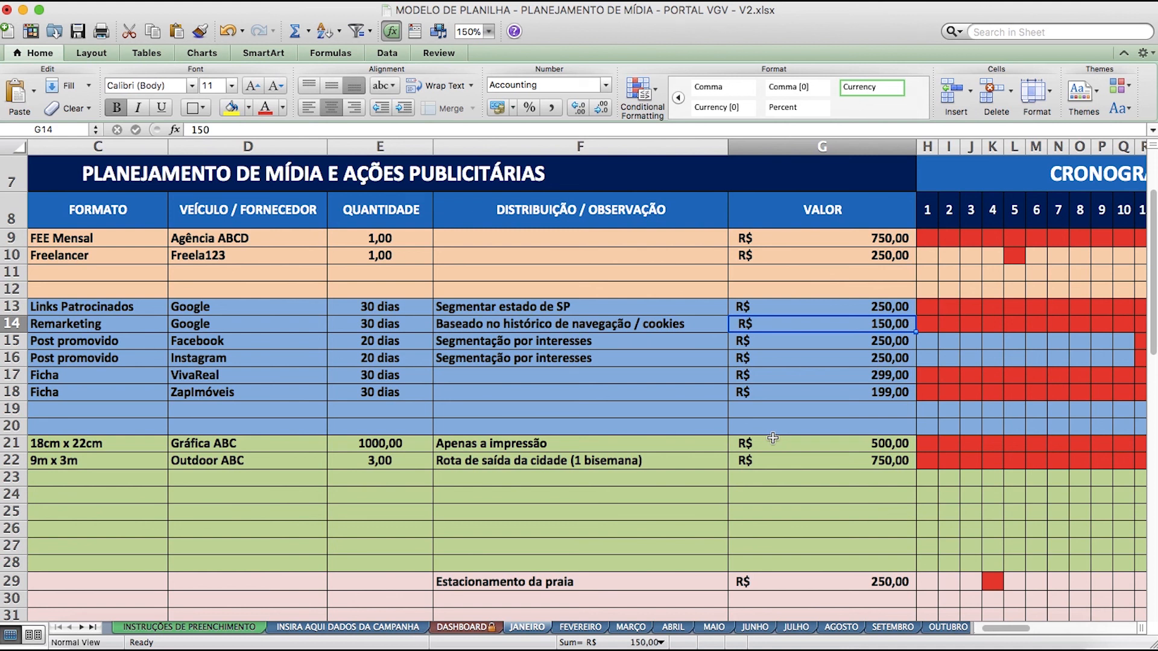
Follow the execution schedule of the Google Adwords Remarketing row across the days up to day 26.
key("Tab")
key("Tab")
key("Tab")
key("Tab")
key("Tab")
key("Tab")
key("Tab")
key("Tab")
key("Tab")
key("Tab")
key("Tab")
key("Tab")
key("Tab")
key("Tab")
key("Tab")
key("Tab")
key("Tab")
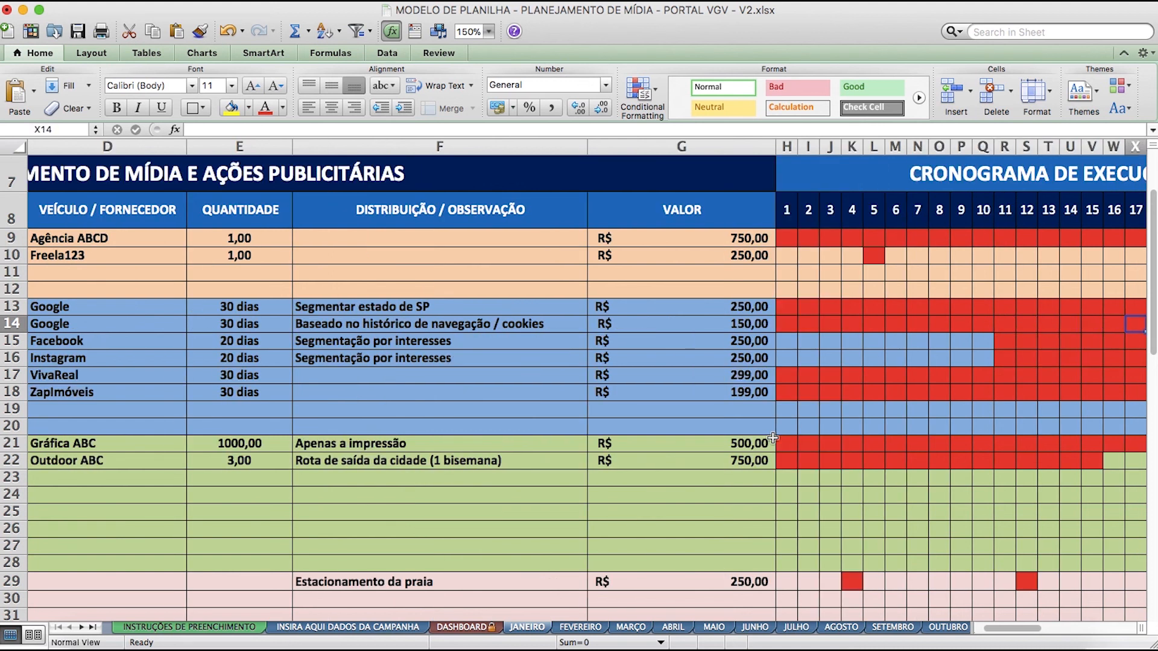
key("Tab")
key("Tab")
key("Tab")
key("Tab")
key("Tab")
key("Tab")
key("Tab")
key("Tab")
key("Tab")
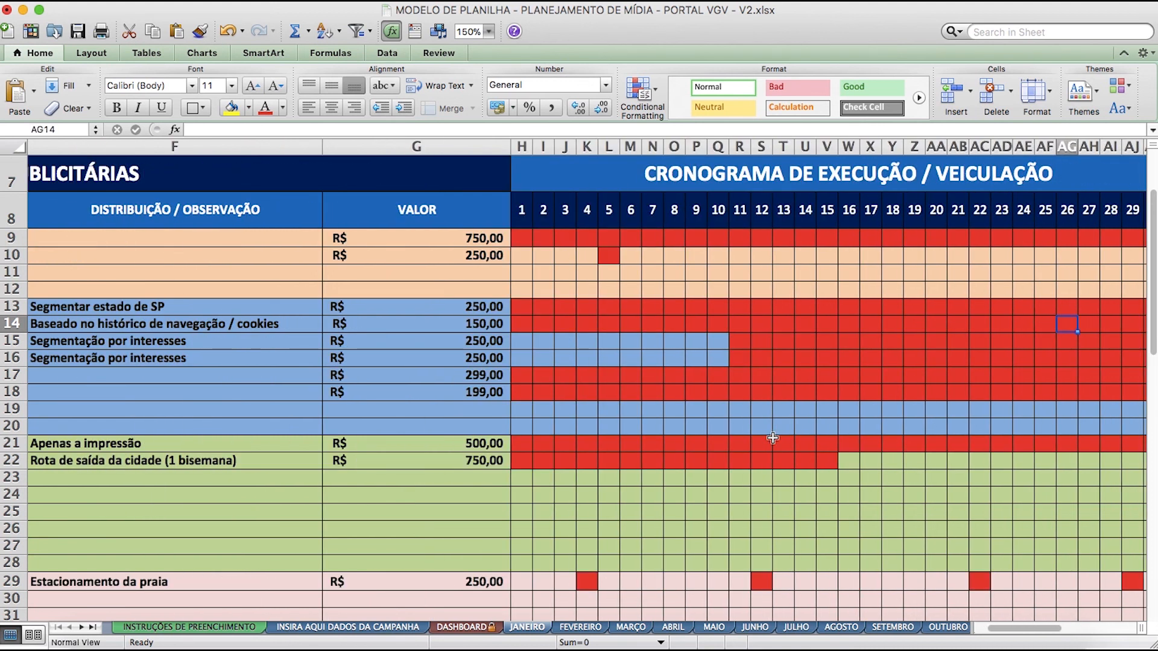
Return to the item columns and review the Facebook row's format, supplier, quantity, observation and value.
key("Left")
key("Left")
key("Left")
key("Left")
key("Left")
key("Left")
key("Left")
key("Left")
key("Left")
key("Left")
key("Left")
key("Left")
key("Left")
key("Left")
key("Left")
key("Left")
key("Left")
key("Left")
key("Left")
key("Left")
key("Left")
key("Left")
key("Left")
key("Left")
key("Left")
key("Left")
key("Left")
key("Left")
key("Left")
key("Left")
key("Left")
key("Left")
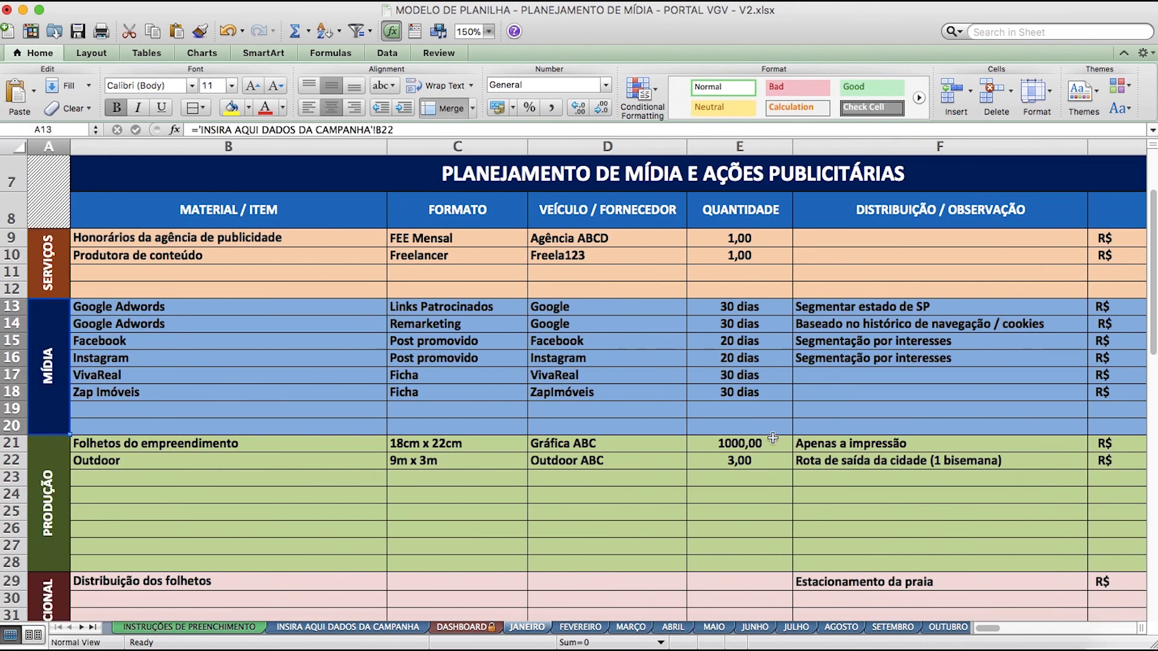
key("Right")
key("Down")
key("Down")
key("Right")
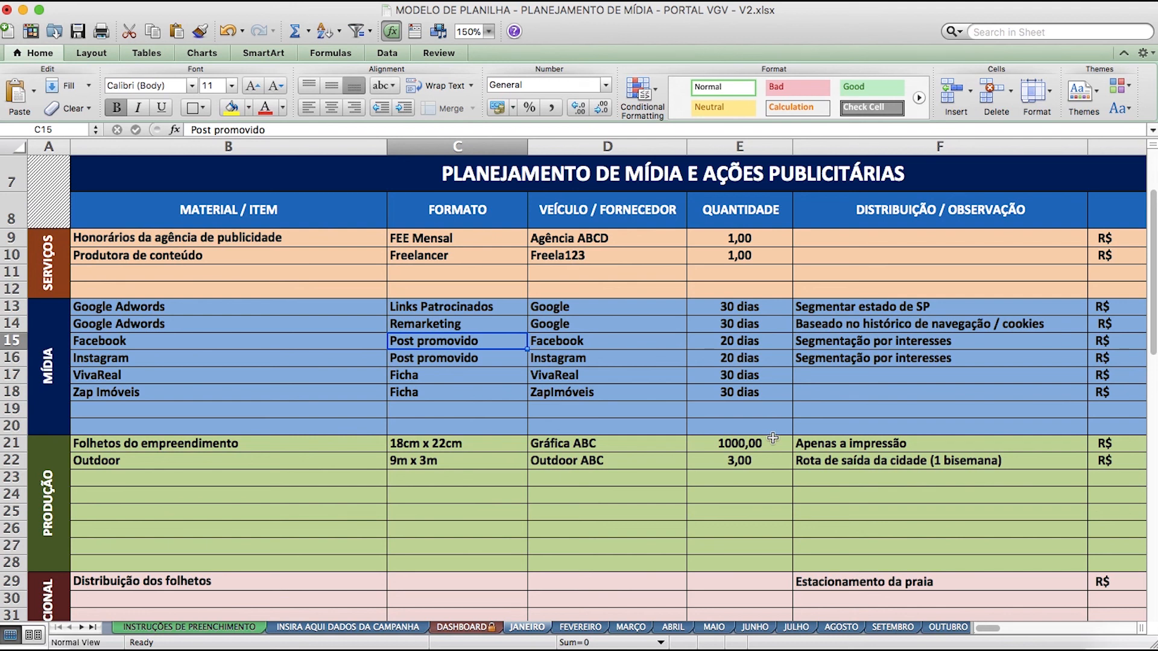
key("Right")
key("Right")
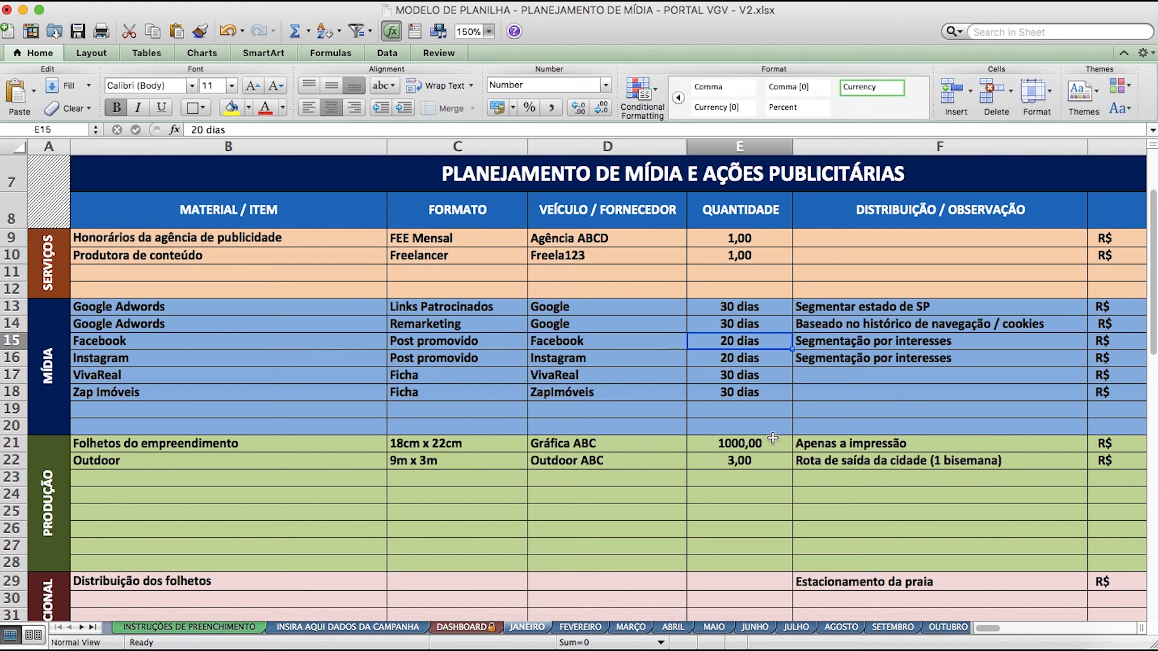
key("Right")
key("Right")
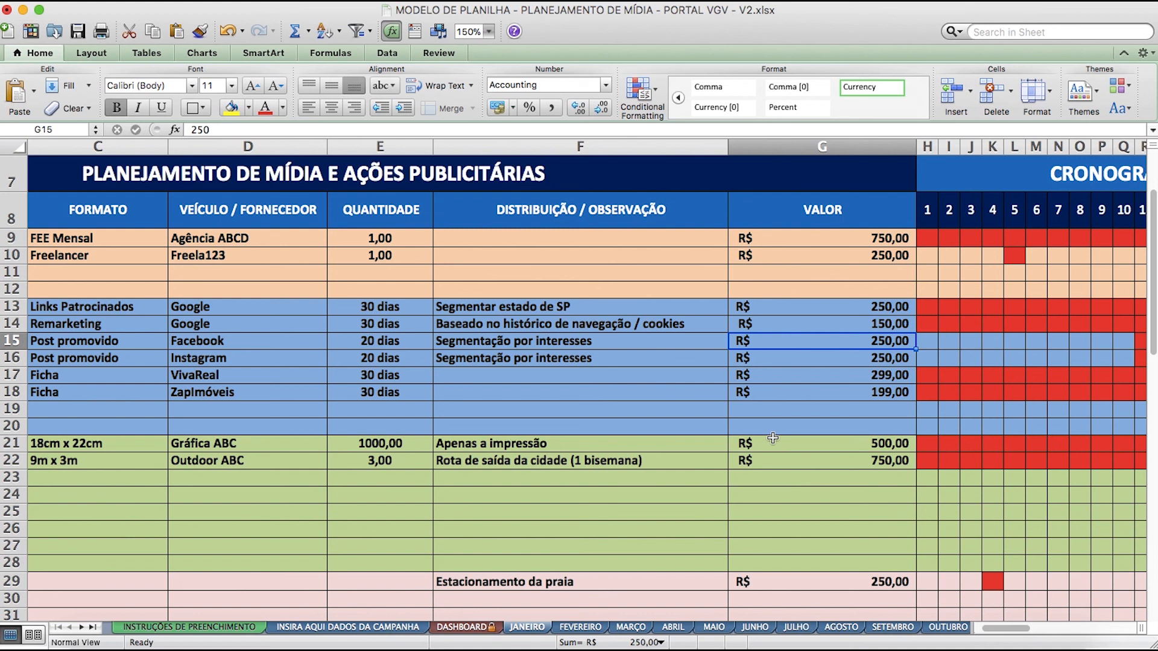
Examine the Facebook row's execution schedule, checking its start around day 11 and following it to day 25.
key("Right")
key("Right")
key("Right")
key("Right")
key("Right")
key("Right")
key("Right")
key("Right")
key("Right")
key("Right")
key("Right")
key("Right")
key("Right")
key("Right")
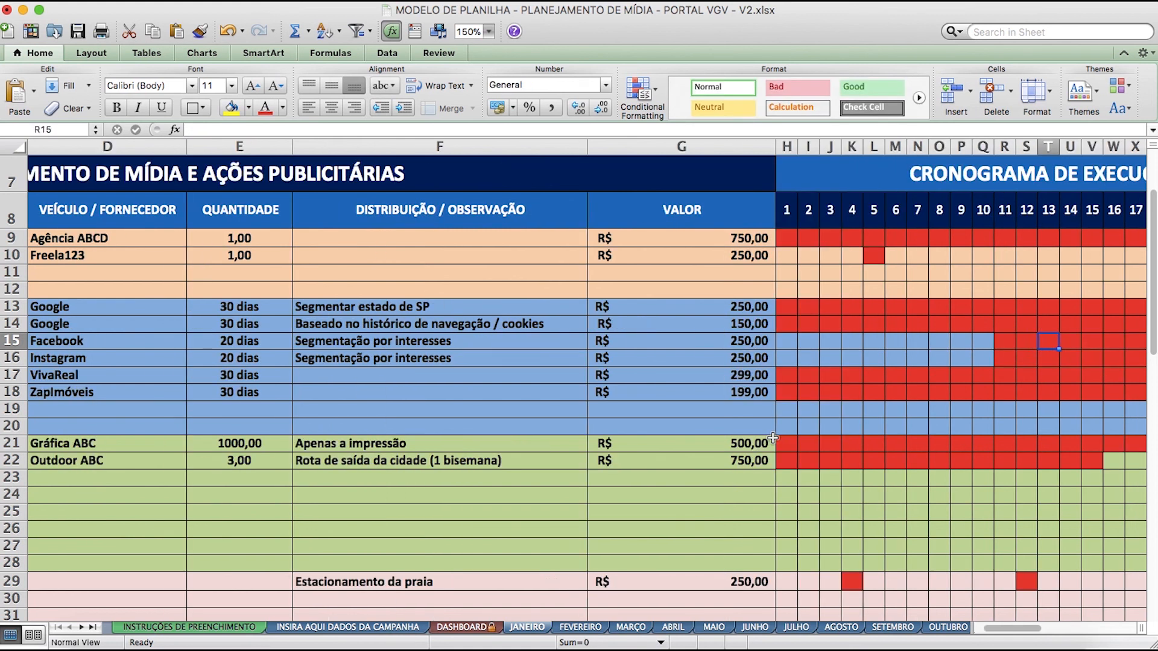
key("Left")
key("Left")
key("Left")
key("Left")
key("Right")
key("Right")
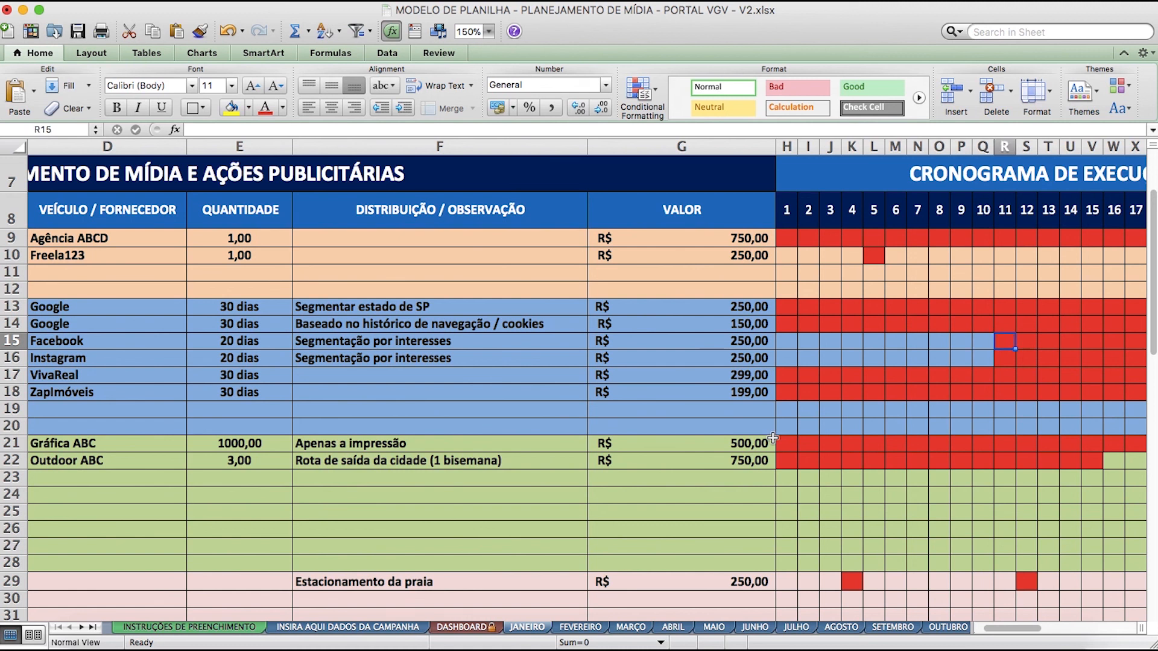
key("Right")
key("Right")
key("Right")
key("Right")
key("Right")
key("Right")
key("Right")
key("Right")
key("Right")
key("Right")
key("Right")
key("Right")
key("Right")
key("Right")
key("Right")
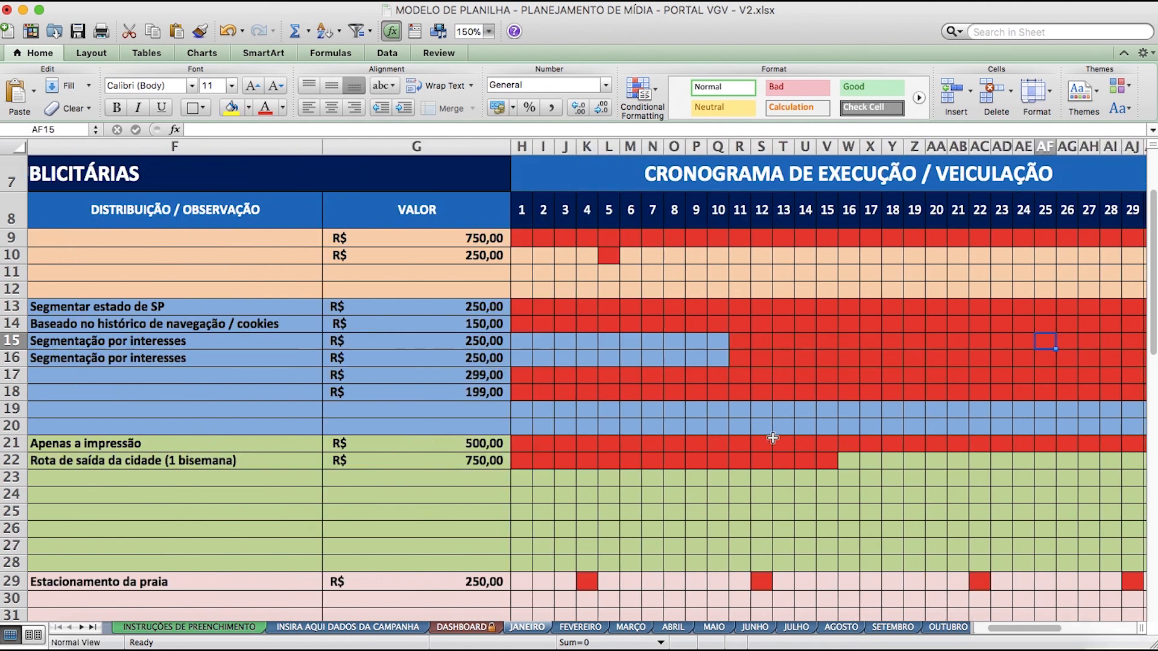
Follow the Facebook row's execution schedule from day 25 toward the end of the month.
key("Right")
key("Right")
key("Right")
key("Right")
Return to the item columns and review the Instagram row's format, supplier, quantity, observation and value.
key("Left")
key("Left")
key("Left")
key("Left")
key("Left")
key("Left")
key("Left")
key("Left")
key("Left")
key("Left")
key("Left")
key("Left")
key("Left")
key("Left")
key("Left")
key("Left")
key("Left")
key("Left")
key("Left")
key("Left")
key("Left")
key("Left")
key("Left")
key("Left")
key("Left")
key("Left")
key("Left")
key("Left")
key("Left")
key("Left")
key("Left")
key("Left")
key("Left")
key("Left")
key("Left")
key("Left")
key("Left")
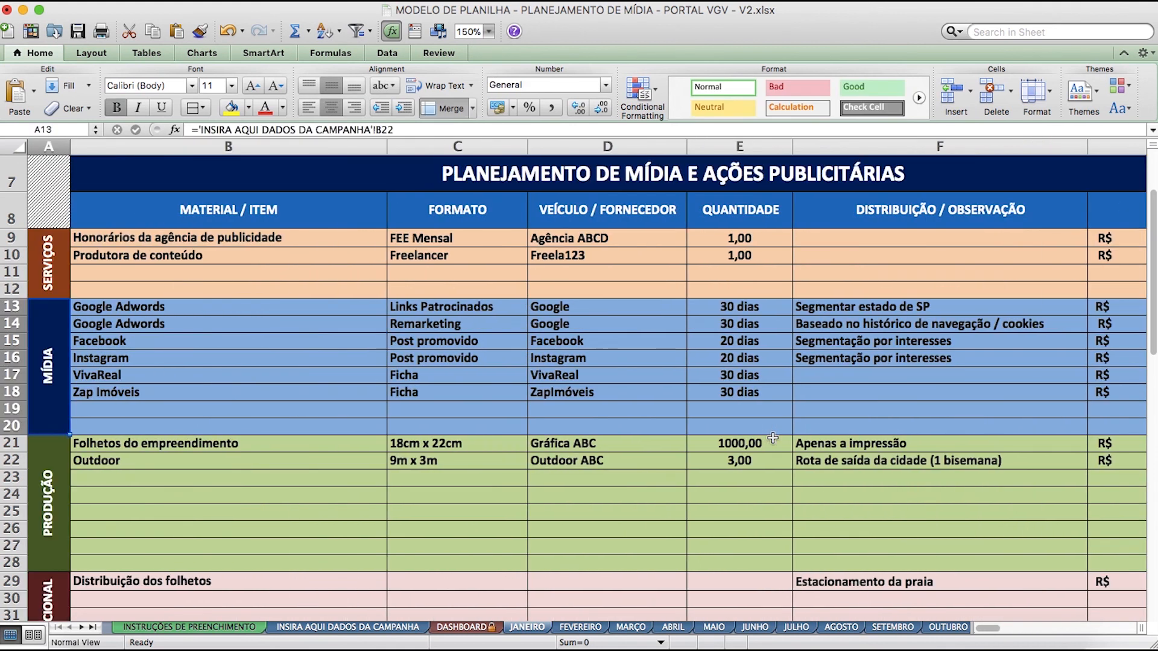
key("Right")
key("Down")
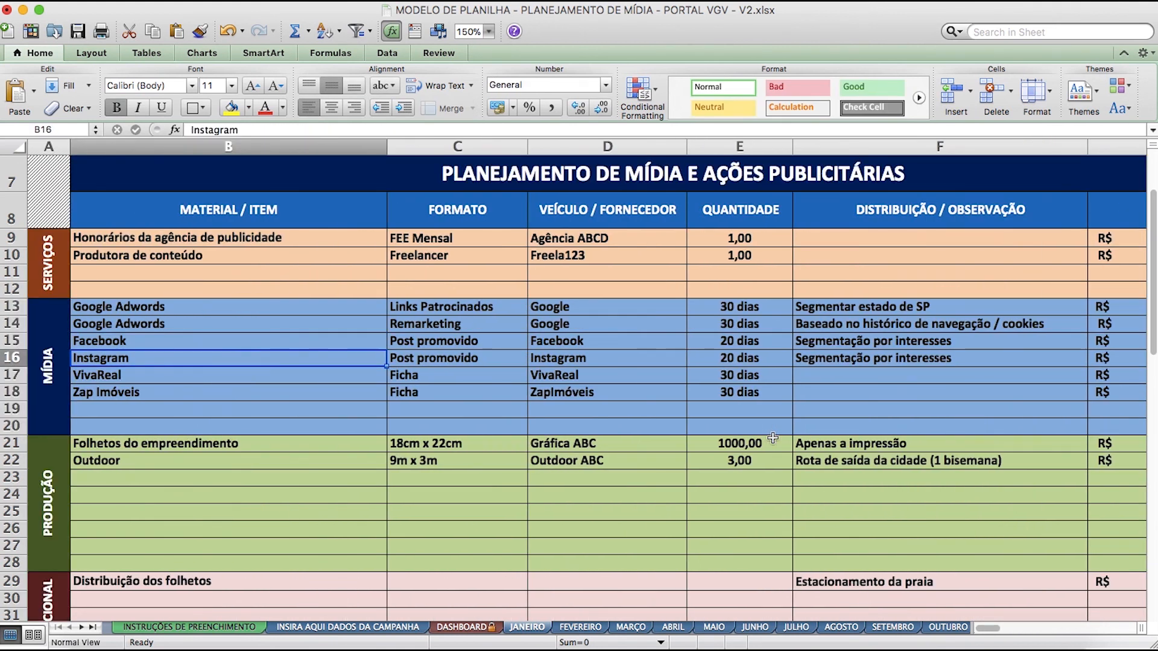
key("Right")
key("Right")
key("Right")
key("Right")
key("Right")
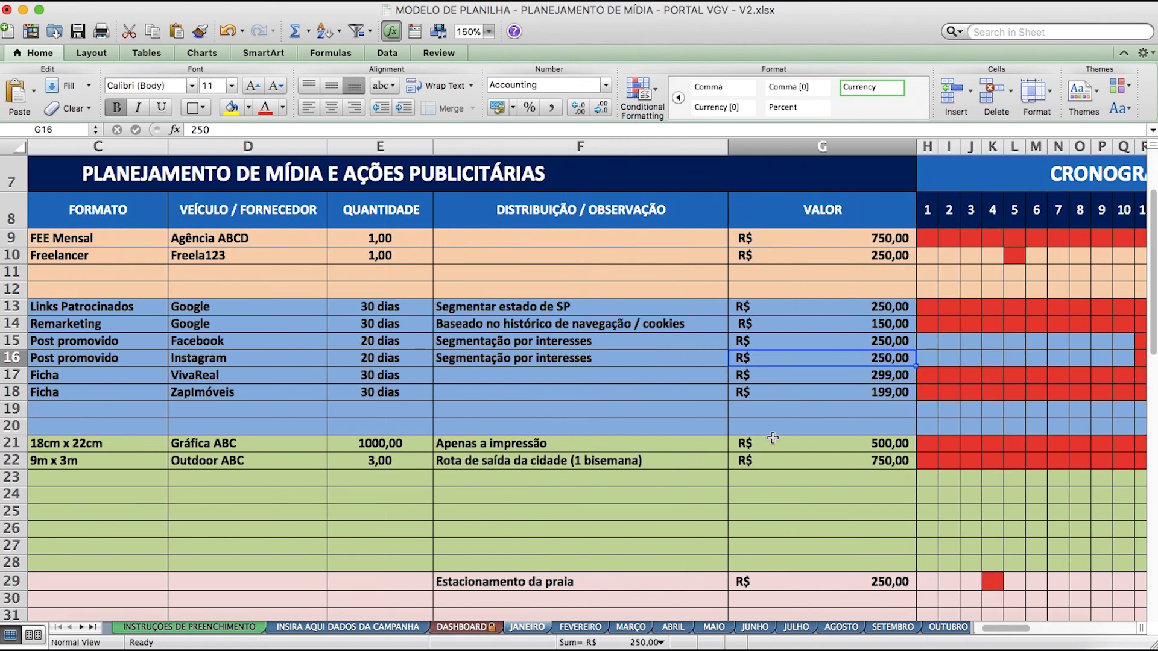
Review the VivaReal and Zap Imóveis rows across format, supplier, quantity and observation, ending on the VivaReal value.
key("Left")
key("Left")
key("Left")
key("Left")
key("Left")
key("Down")
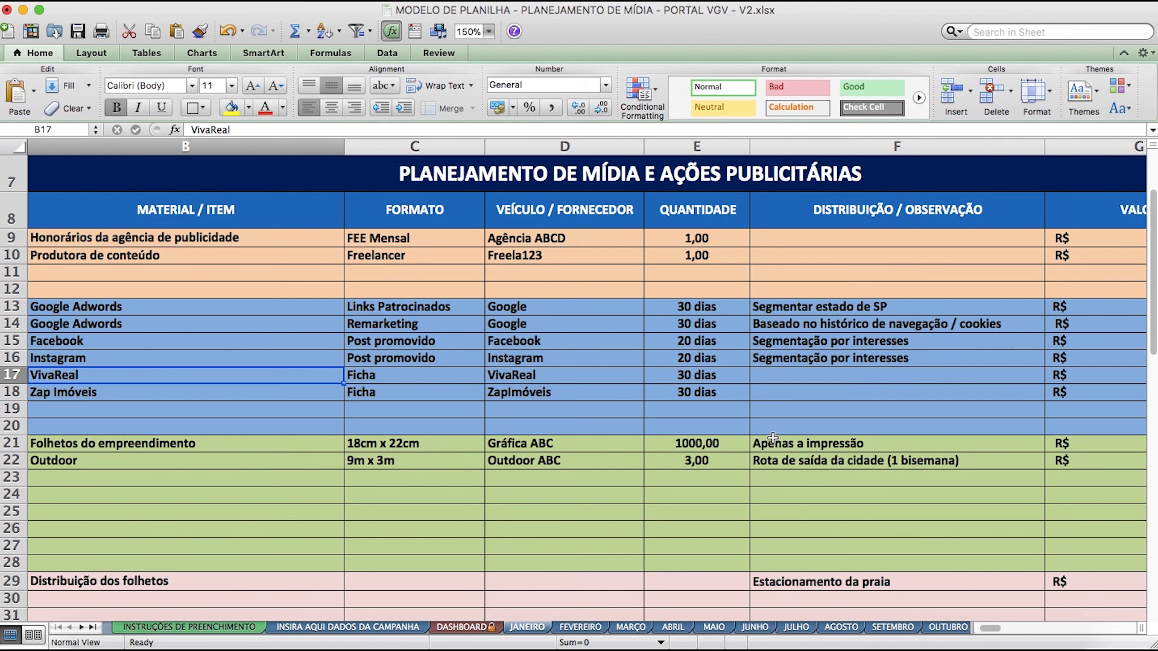
key("Down")
key("Right")
key("Right")
key("Right")
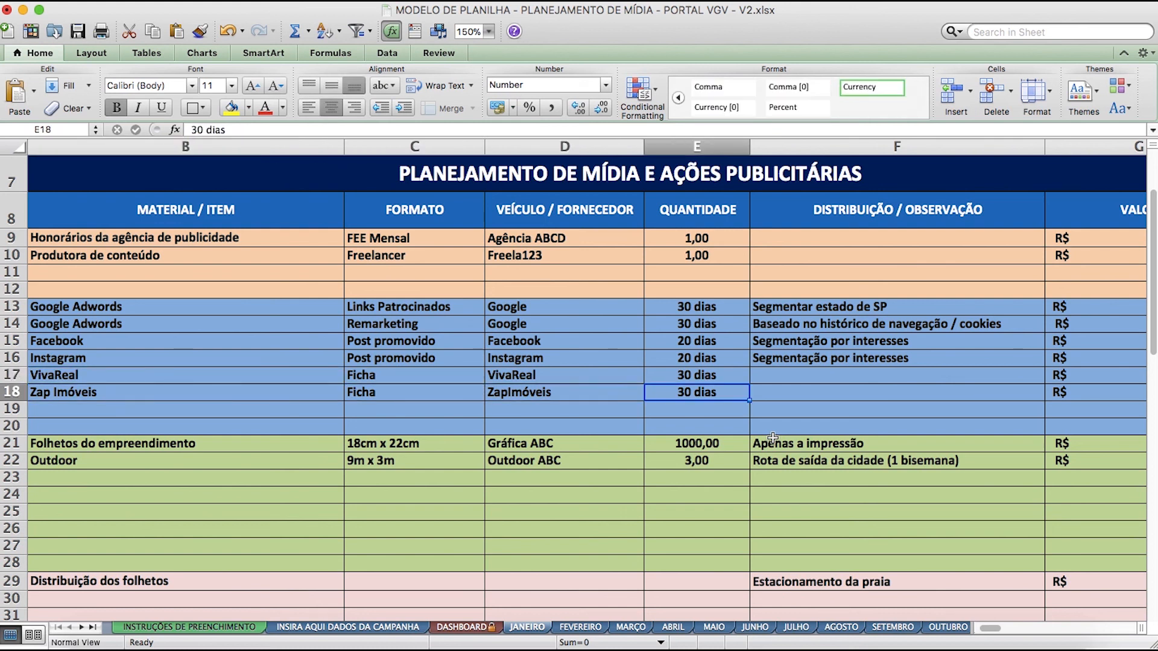
key("Right")
key("Right")
key("Up")
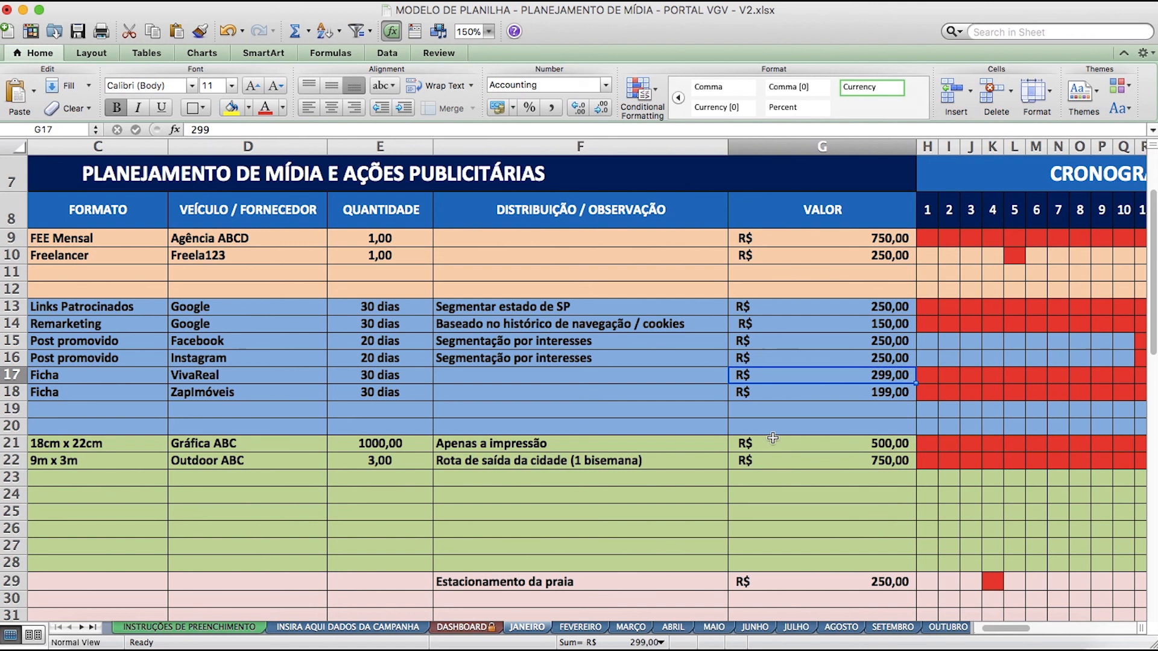
Check the Zap Imóveis value, go back across its row, and inspect the first empty MÍDIA item row.
key("Down")
key("Left")
key("Left")
key("Left")
key("Left")
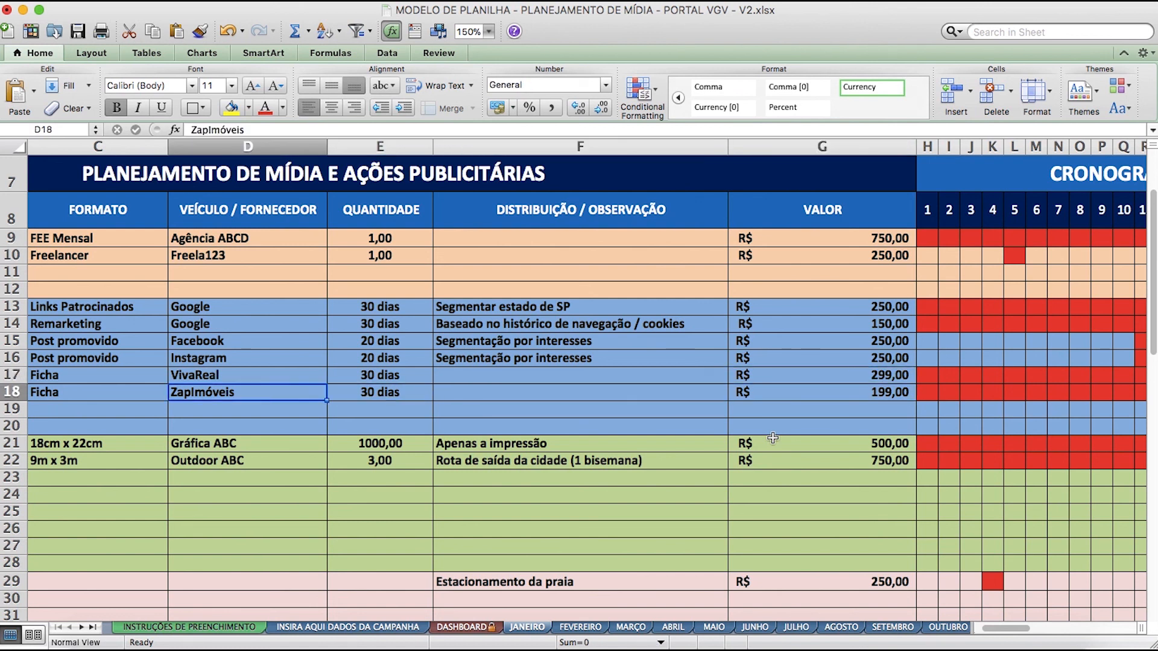
key("Left")
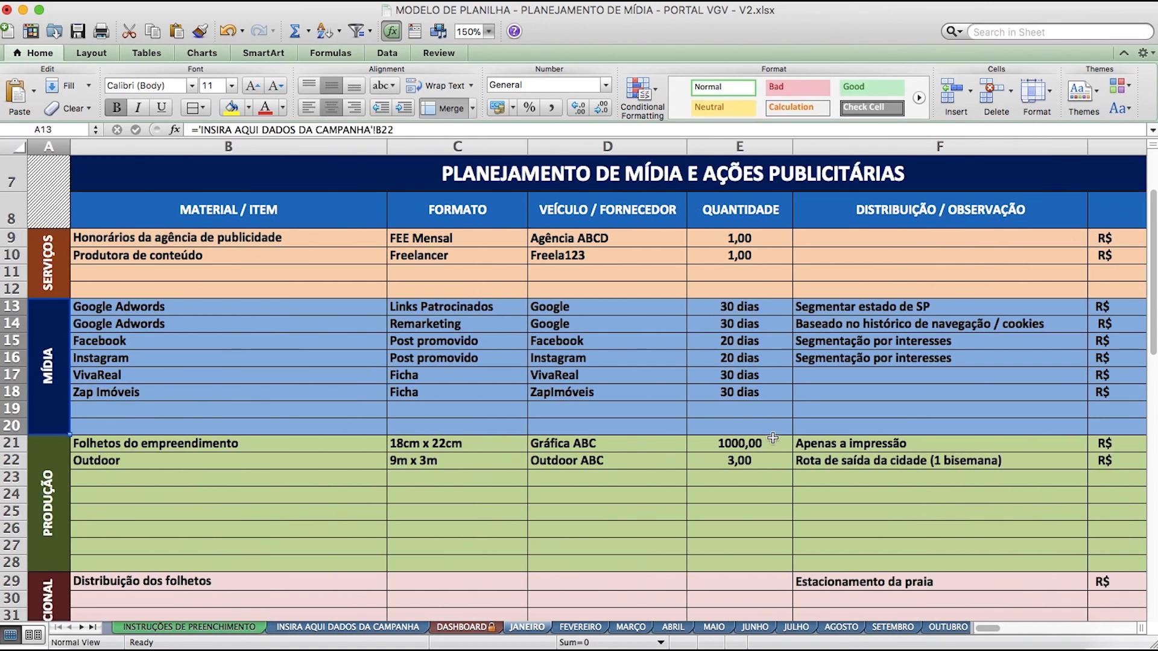
key("Right")
key("Down")
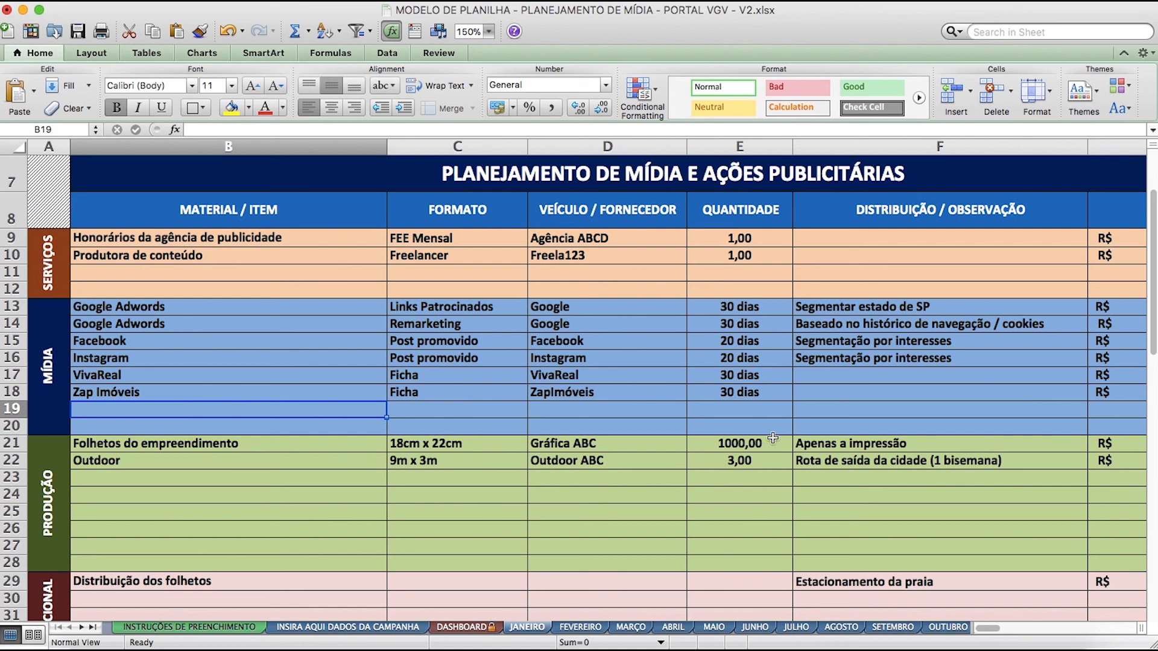
key("Left")
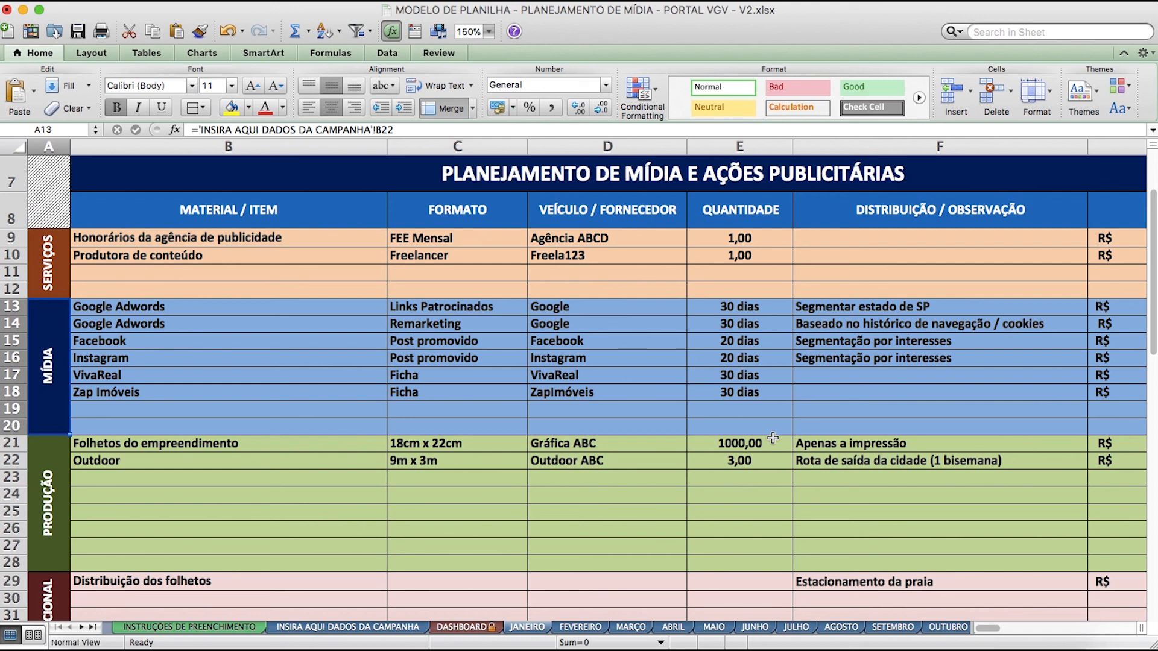
Review the PRODUÇÃO row Folhetos do empreendimento through format, supplier, quantity, observation and value.
key("Down")
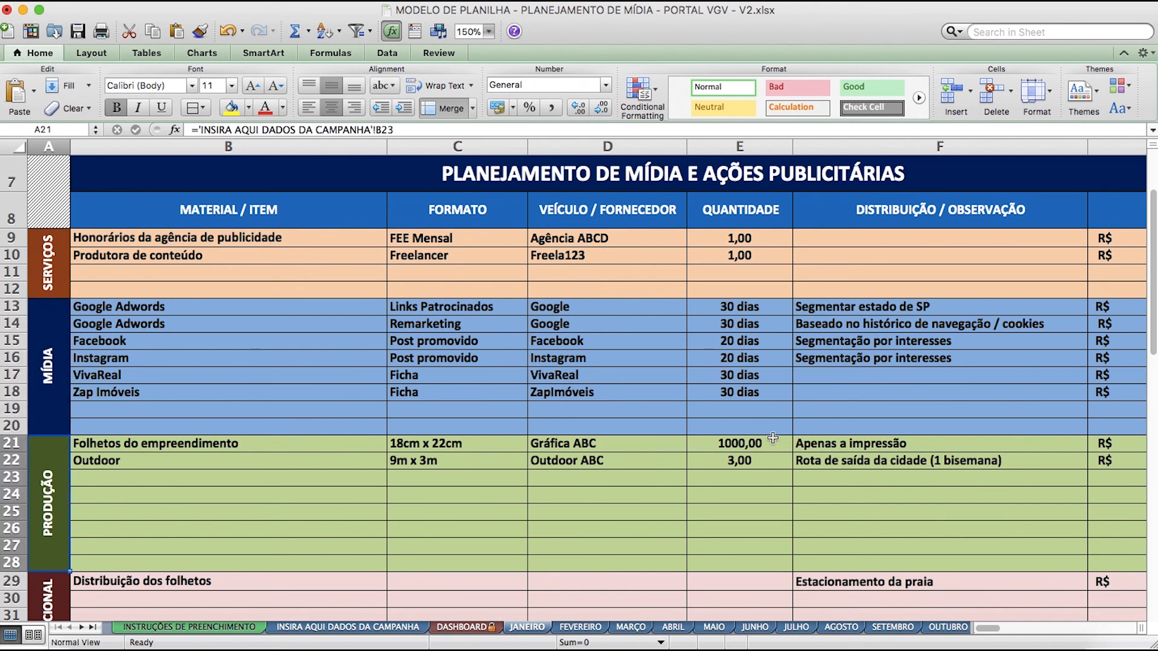
key("Right")
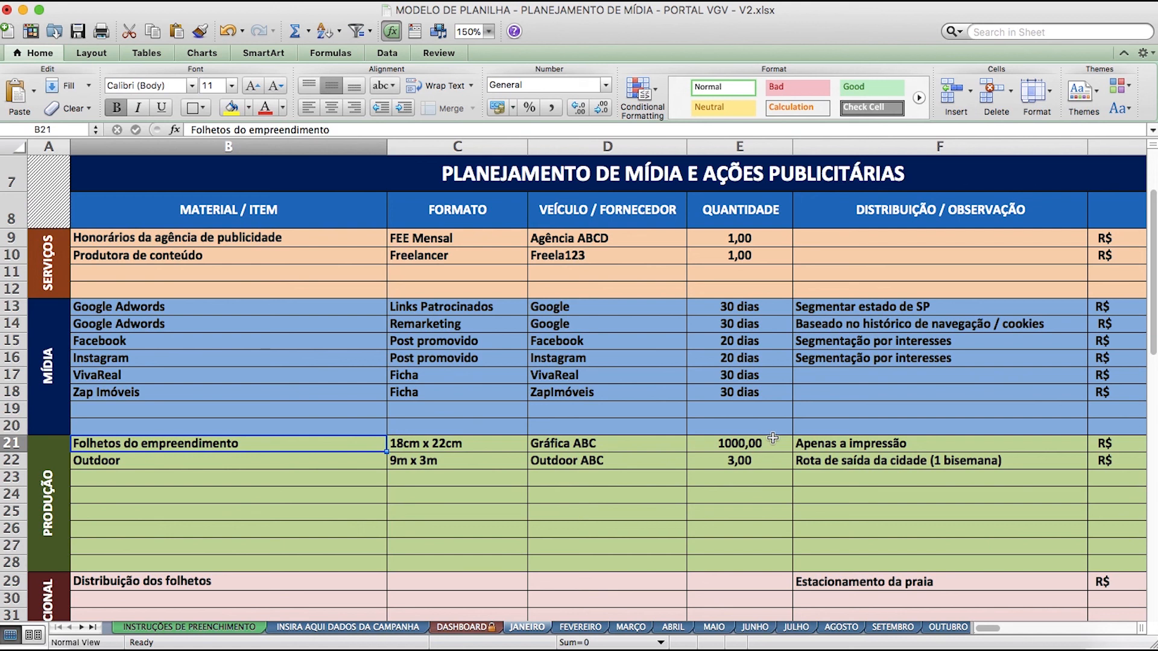
key("Right")
key("Left")
key("Right")
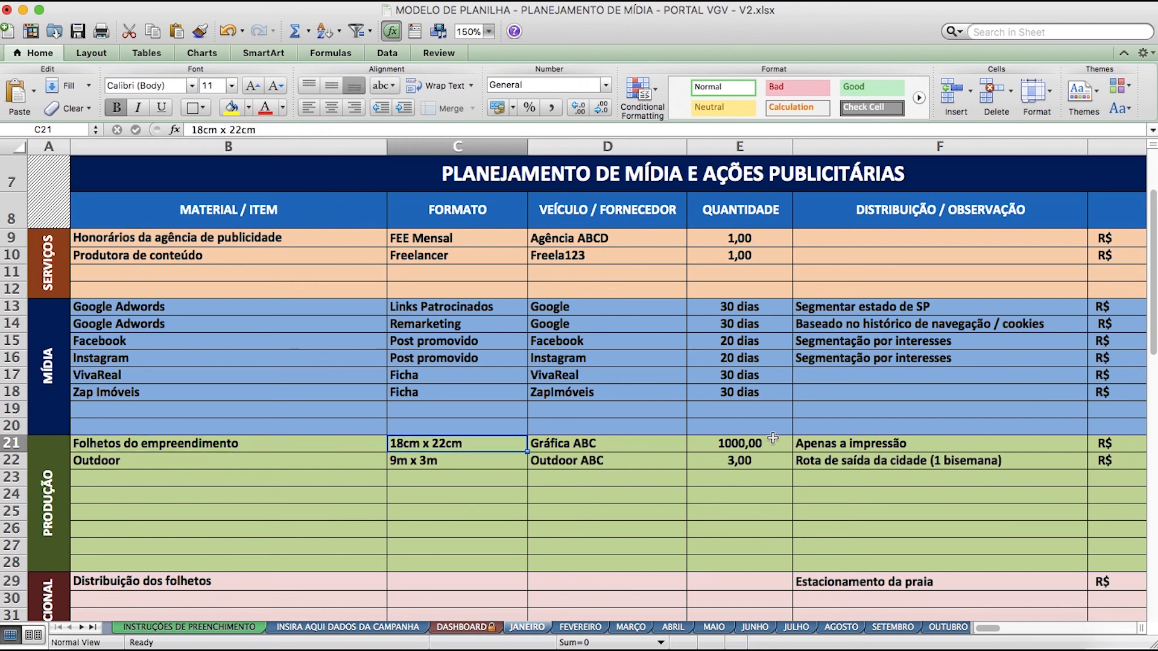
key("Right")
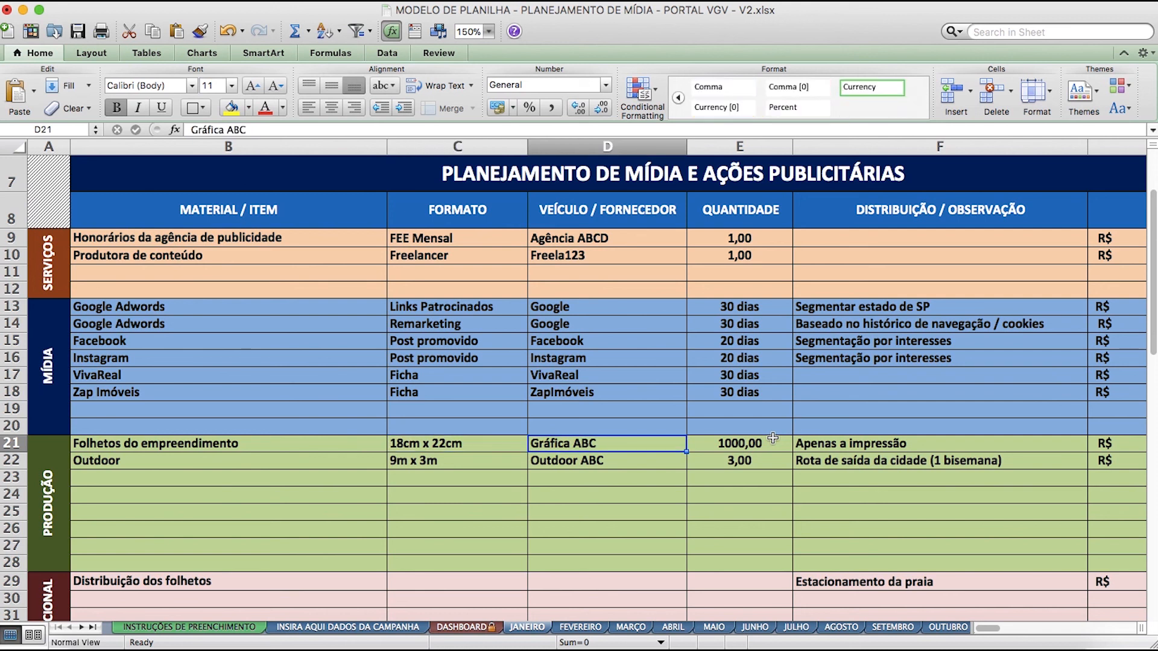
key("Right")
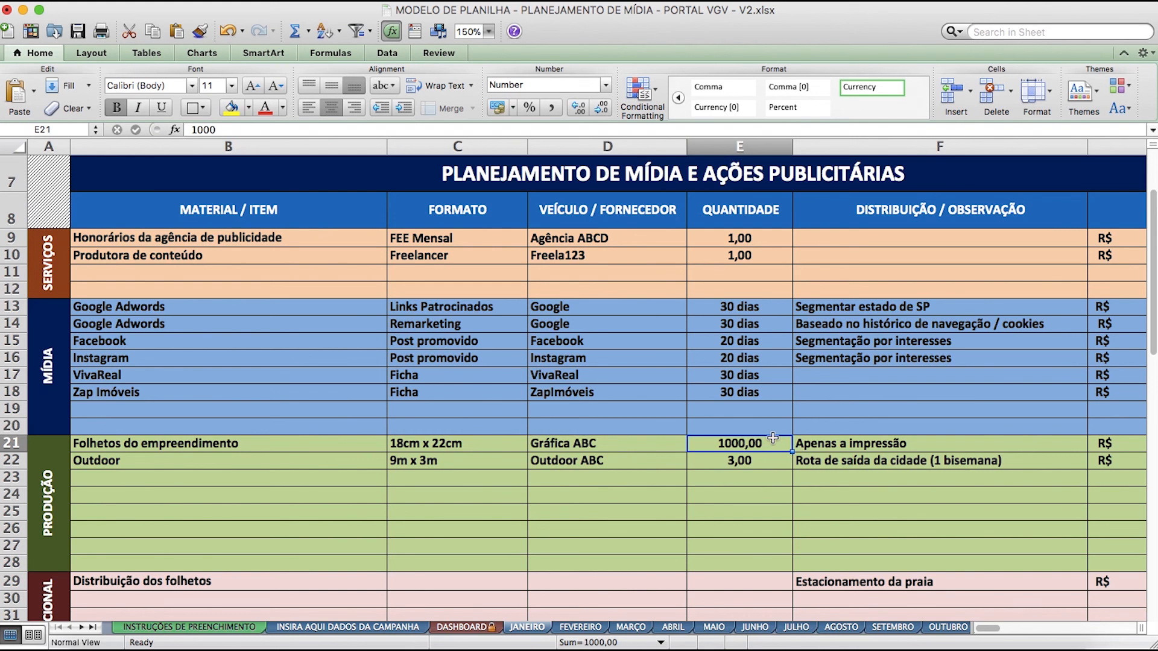
key("Right")
key("Right")
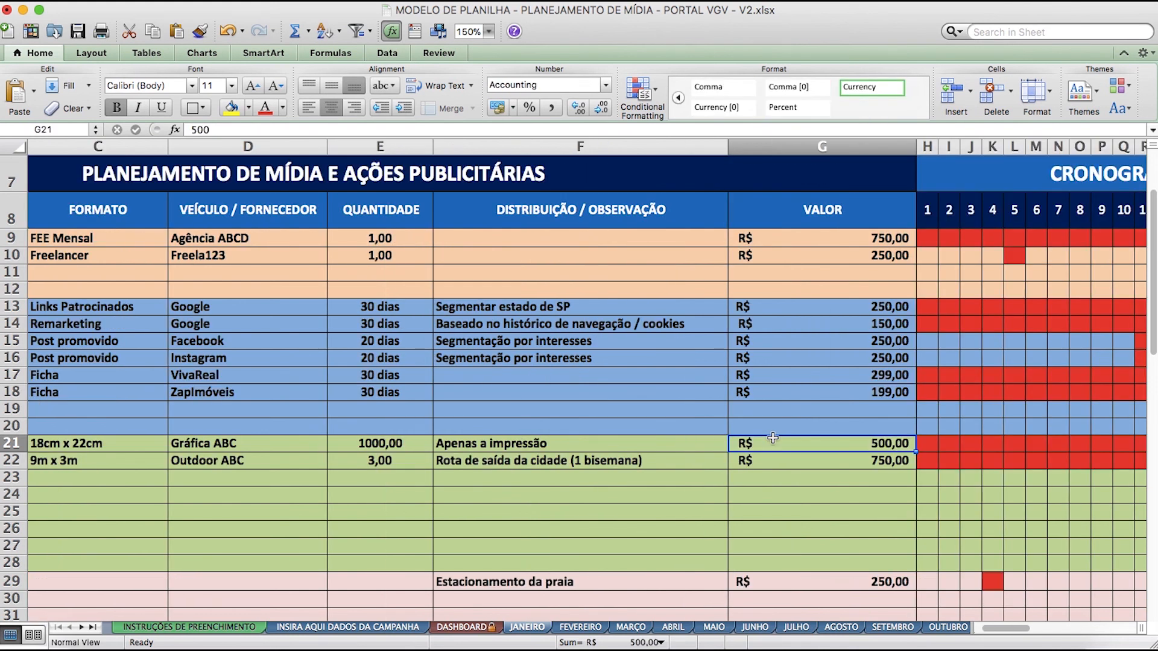
Follow the execution schedule of the Folhetos do empreendimento row across the days up to about day 23.
key("Right")
key("Right")
key("Right")
key("Right")
key("Right")
key("Right")
key("Right")
key("Right")
key("Right")
key("Right")
key("Right")
key("Right")
key("Right")
key("Right")
key("Right")
key("Right")
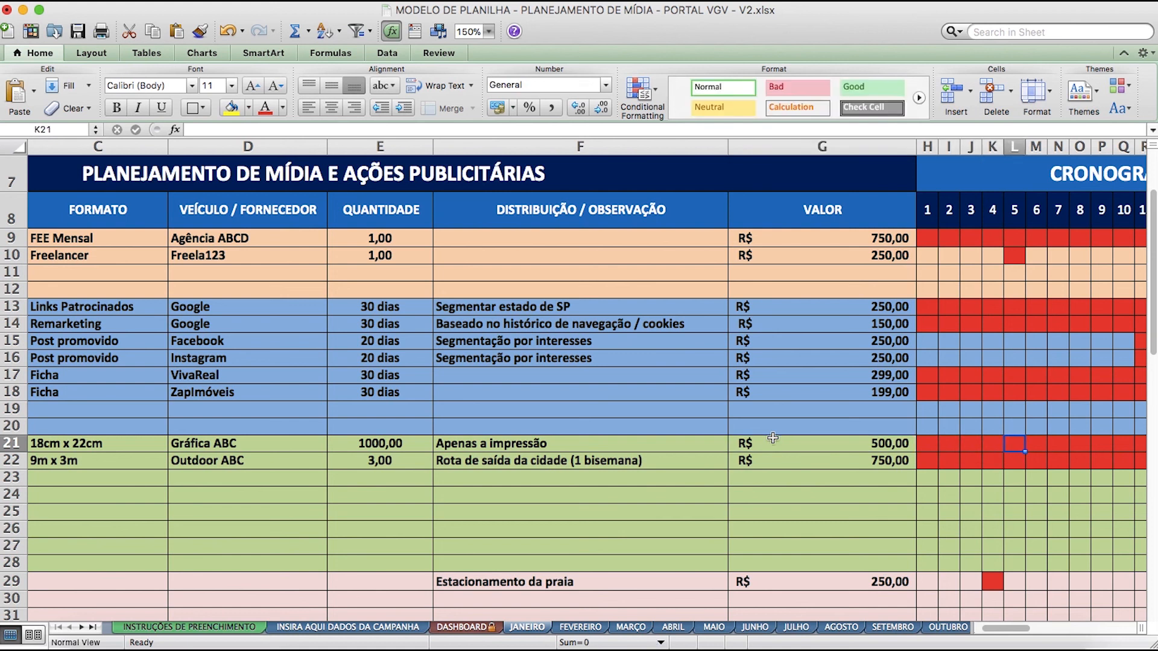
key("Right")
key("Right")
key("Right")
key("Right")
key("Right")
key("Right")
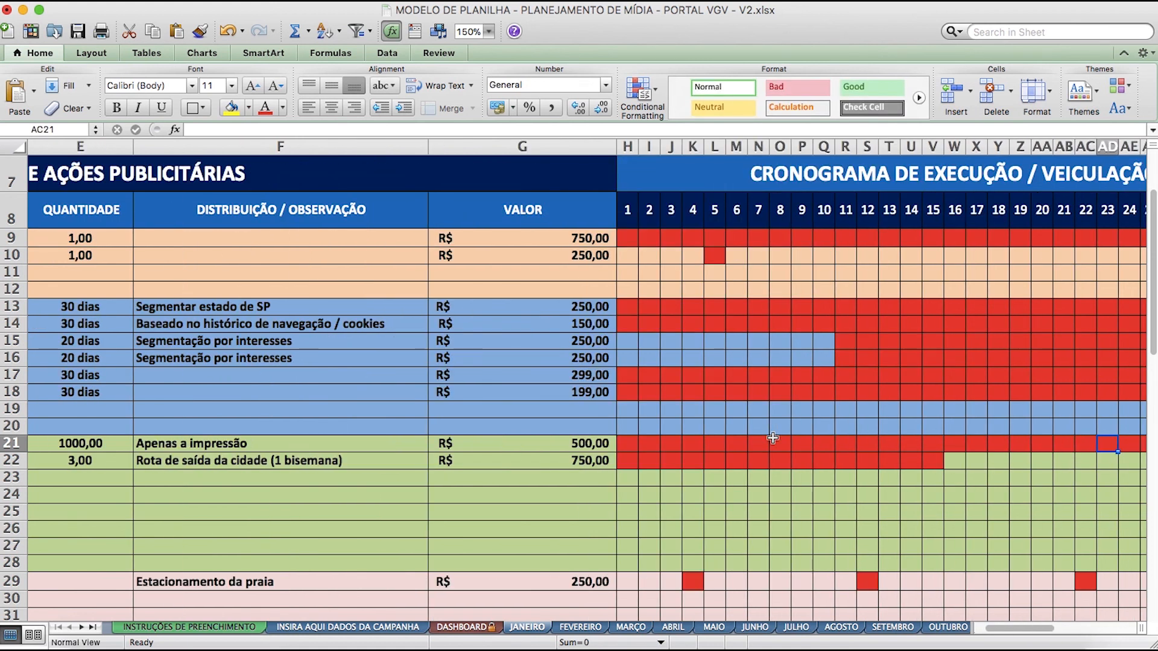
Return to the item columns and review the Outdoor row's format, supplier, quantity, observation and value.
key("Left")
key("Left")
key("Left")
key("Left")
key("Left")
key("Left")
key("Left")
key("Left")
key("Left")
key("Left")
key("Left")
key("Left")
key("Left")
key("Left")
key("Left")
key("Left")
key("Left")
key("Left")
key("Left")
key("Left")
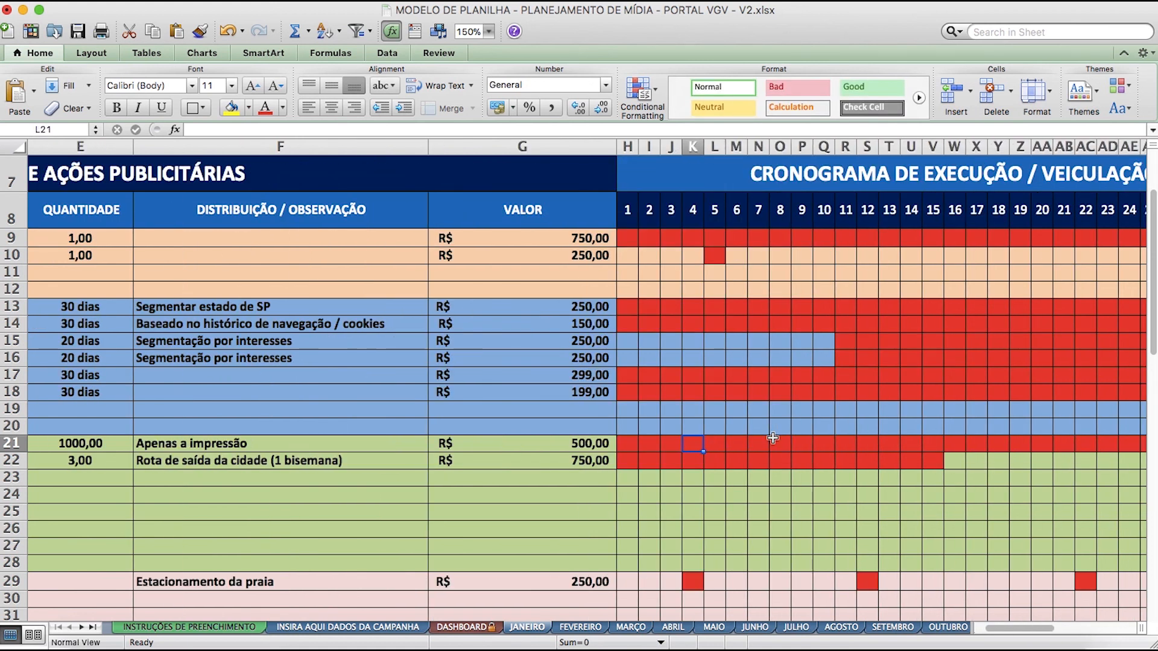
key("Left")
key("Left")
key("Left")
key("Left")
key("Left")
key("Right")
key("Down")
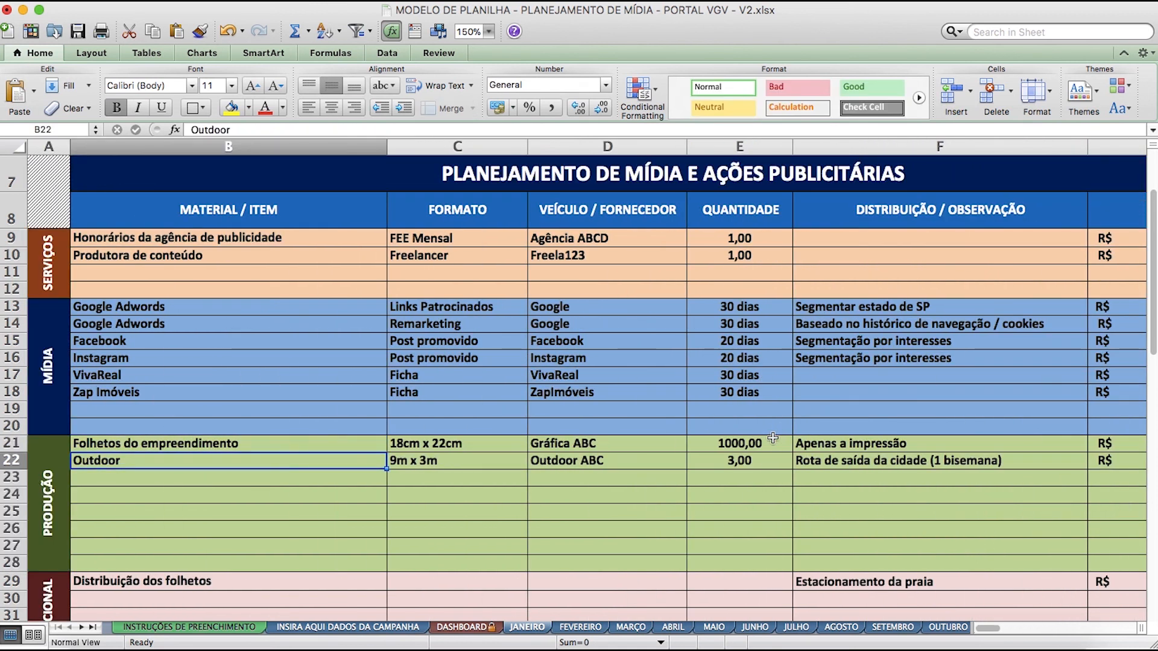
key("Right")
key("Right")
key("Right")
key("Right")
key("Right")
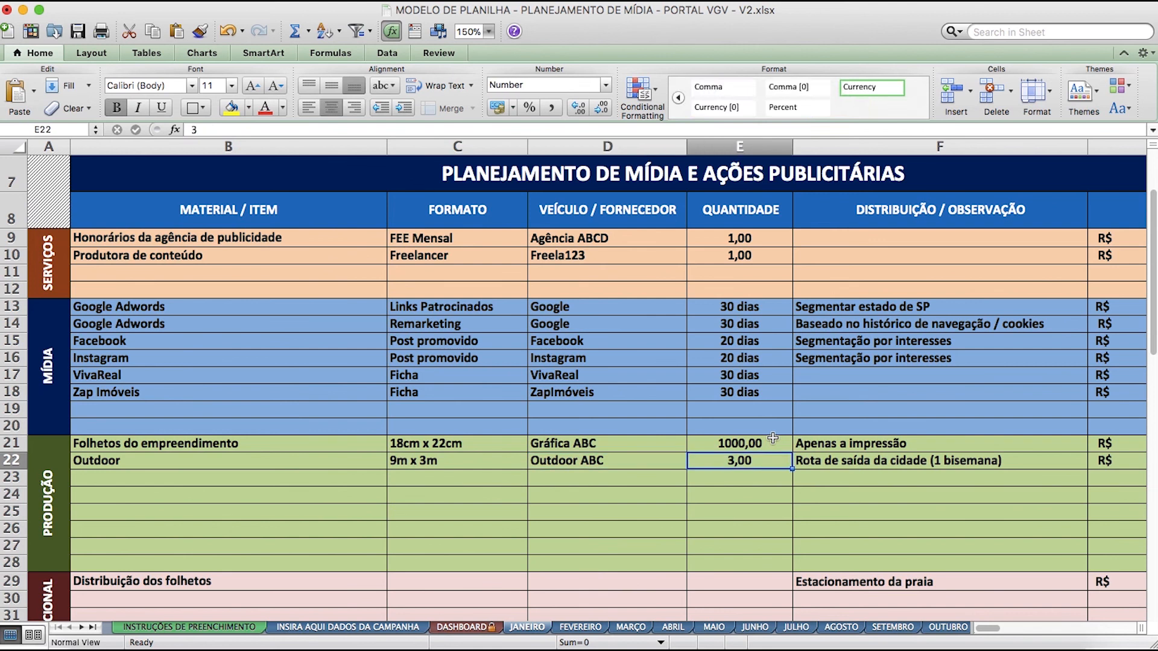
Return to the item column and go through the empty PRODUÇÃO rows down to the AÇÃO PROMOCIONAL section.
key("Left")
key("Left")
key("Left")
key("Left")
key("Left")
key("Left")
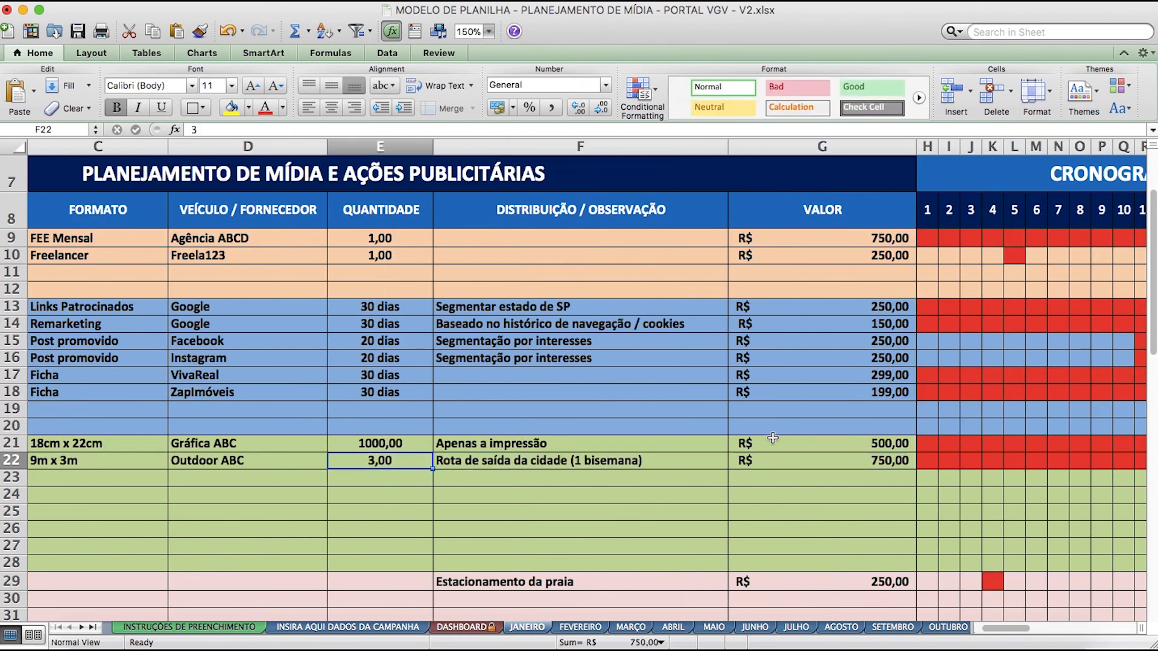
key("Right")
key("Down")
key("Down")
key("Down")
key("Down")
key("Down")
key("Down")
key("Down")
key("Down")
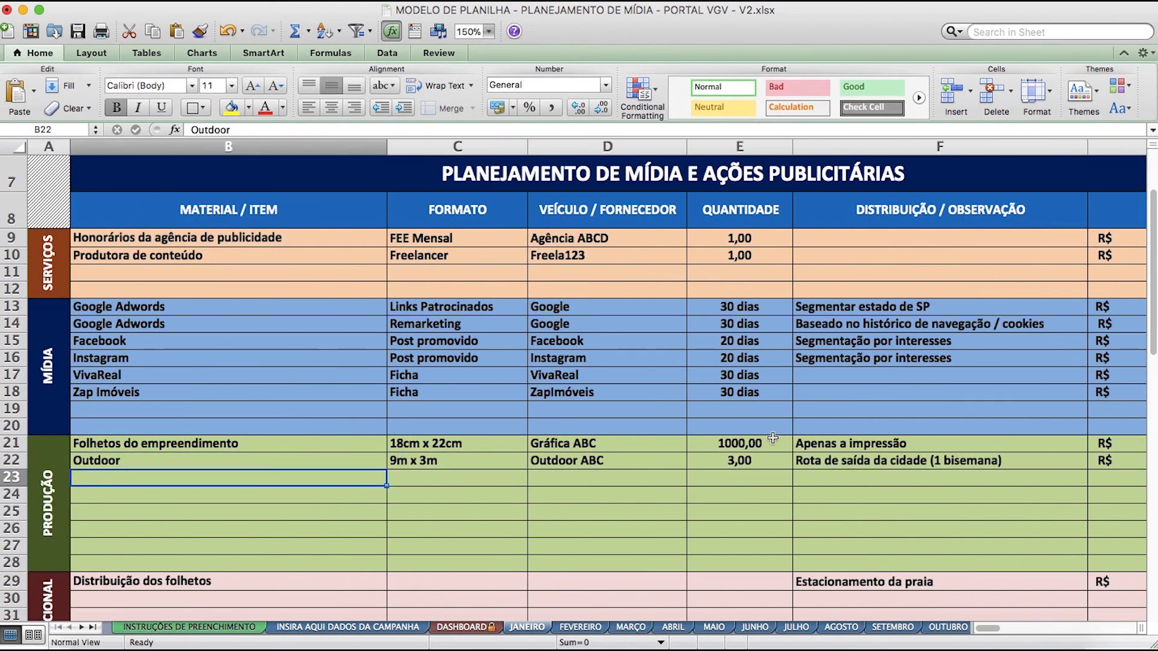
scroll(772, 439, "down", 5)
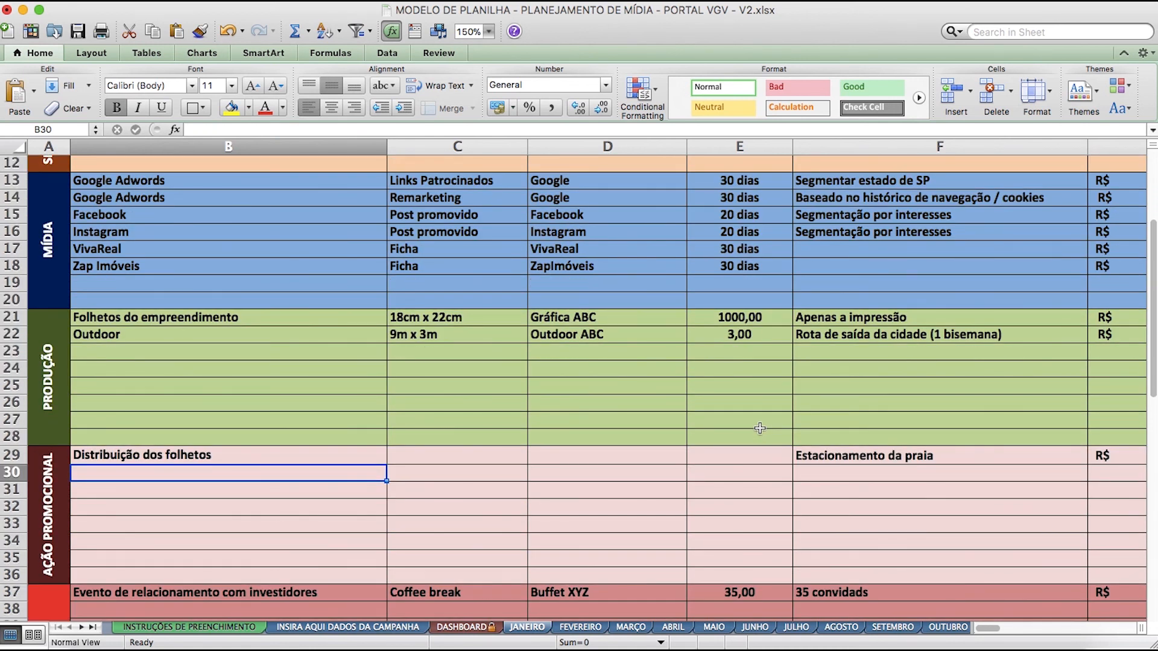
Review the Distribuição dos folhetos row in AÇÃO PROMOCIONAL from its item name through observation and value to the schedule's first day.
key("Left")
key("Right")
key("Up")
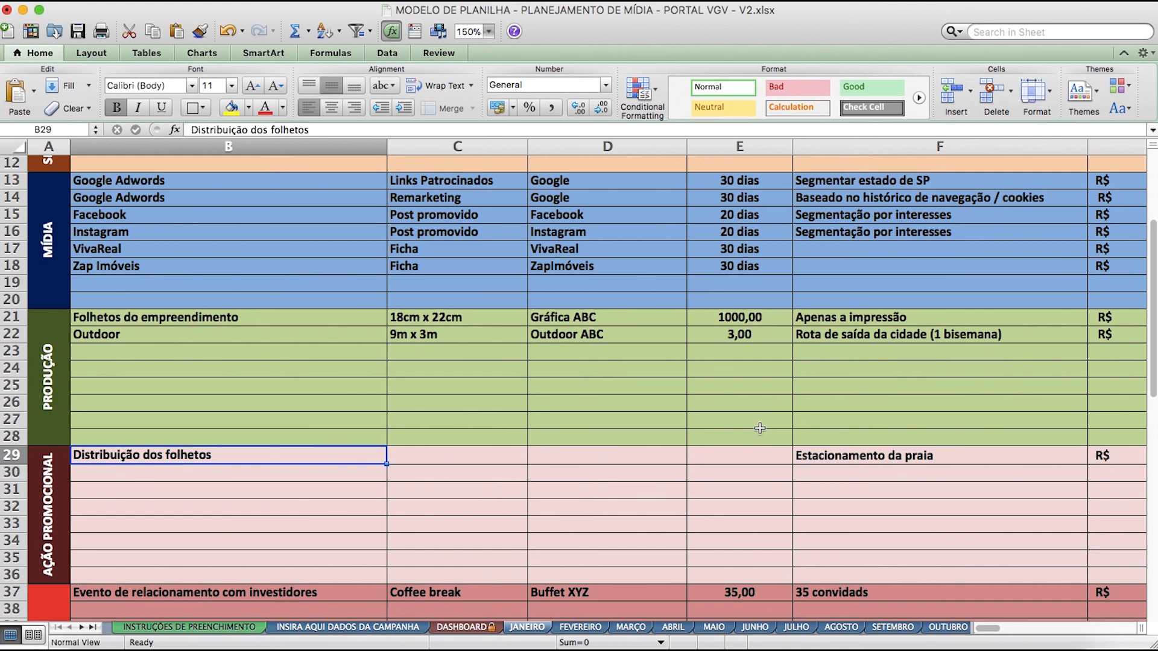
key("Right")
key("Right")
key("Right")
key("Right")
key("Right")
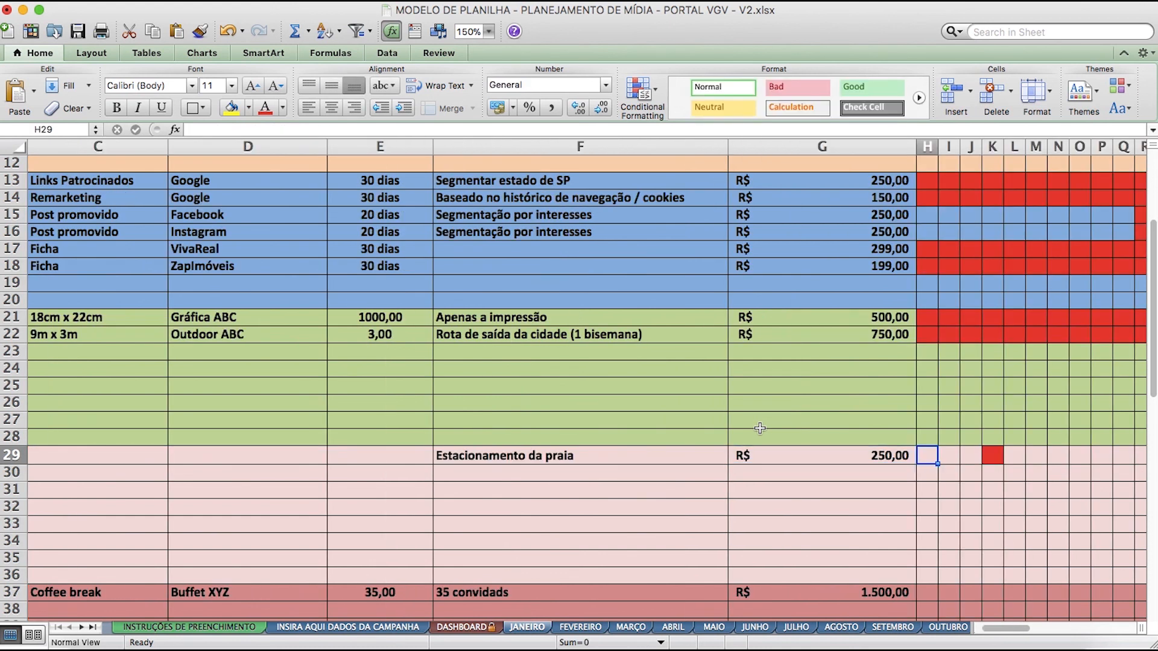
Move to the OUTROS section and review the Evento de relacionamento com investidores row from its item name through its value.
key("Left")
key("Left")
key("Left")
key("Left")
key("Left")
key("Left")
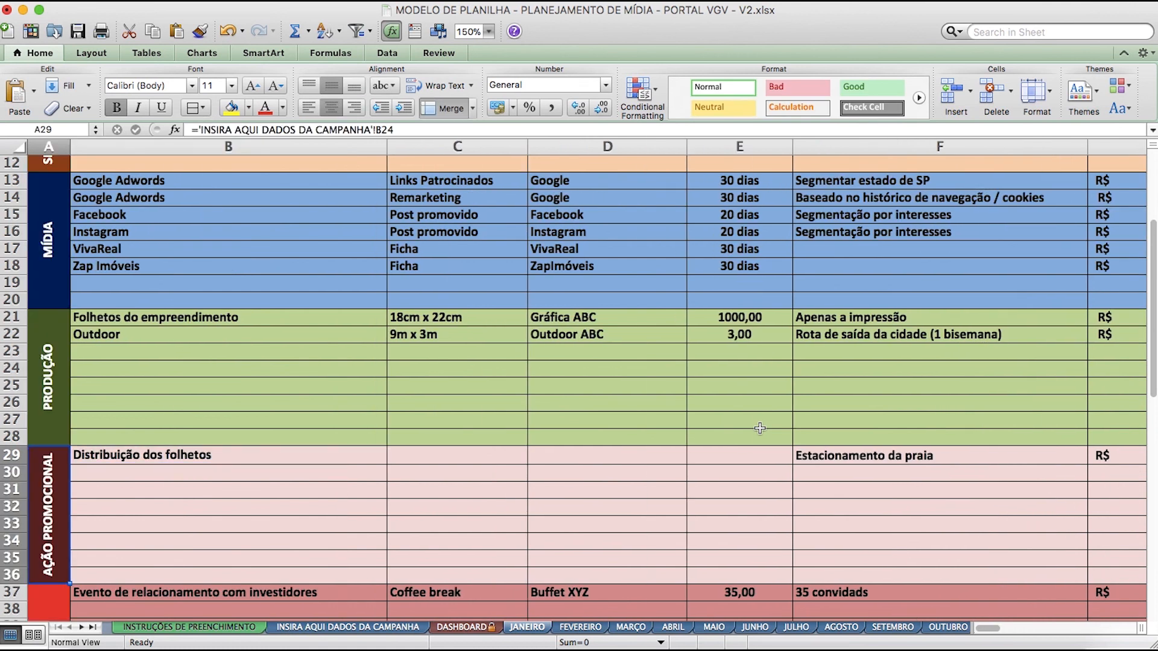
key("Down")
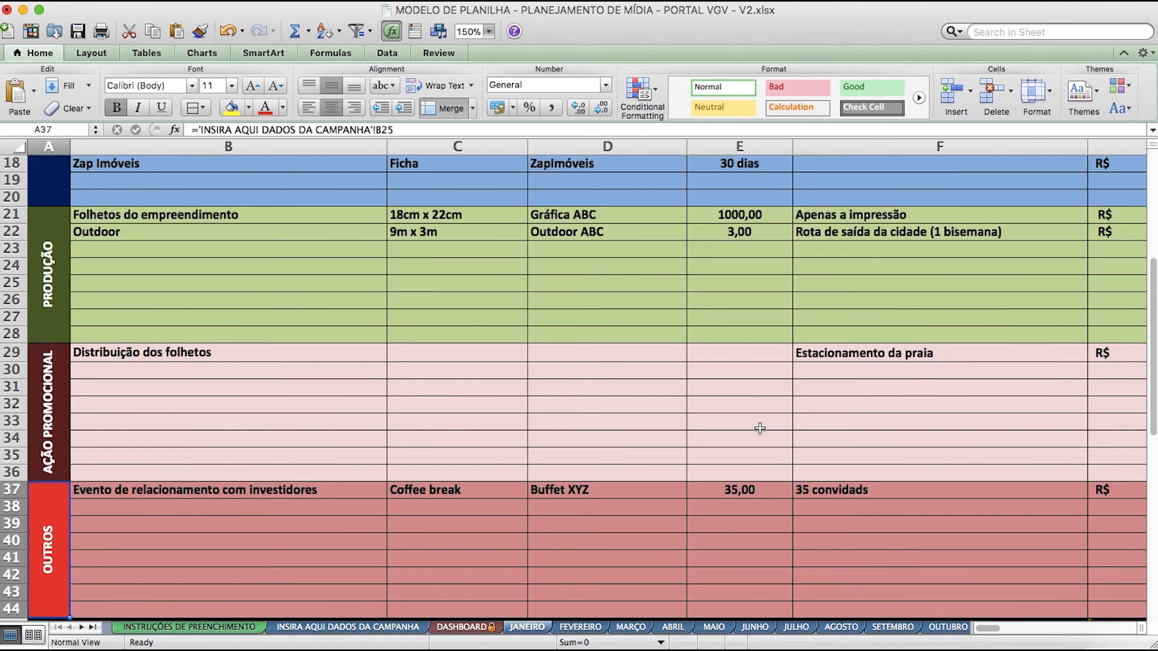
key("Right")
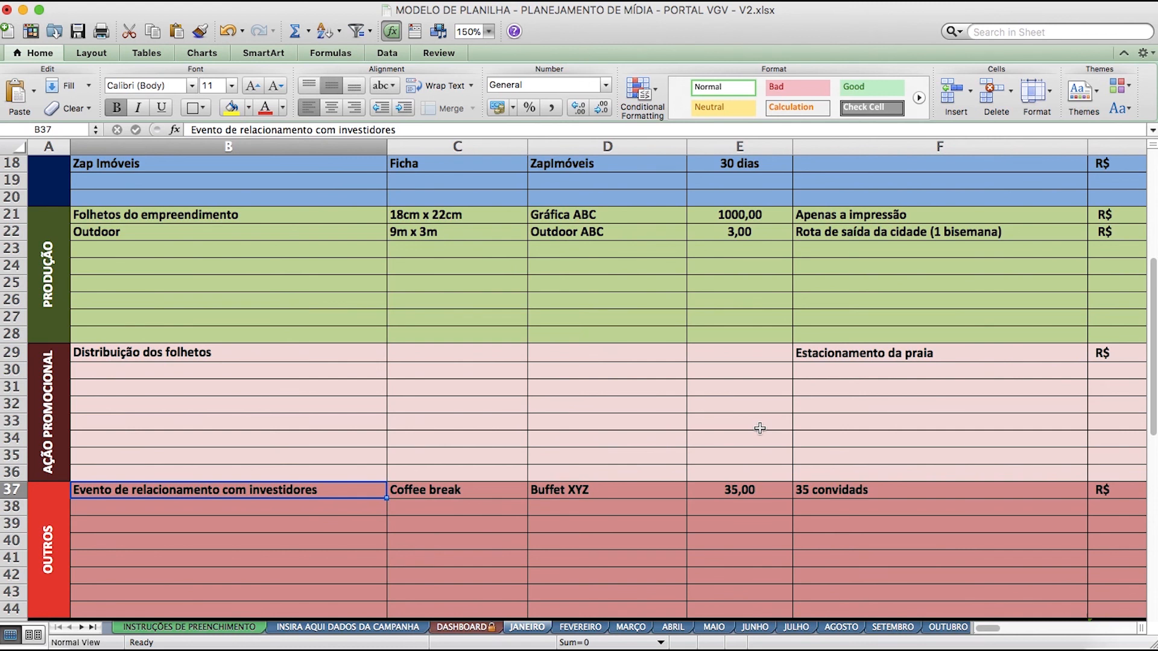
key("Right")
key("Right")
key("Right")
key("Right")
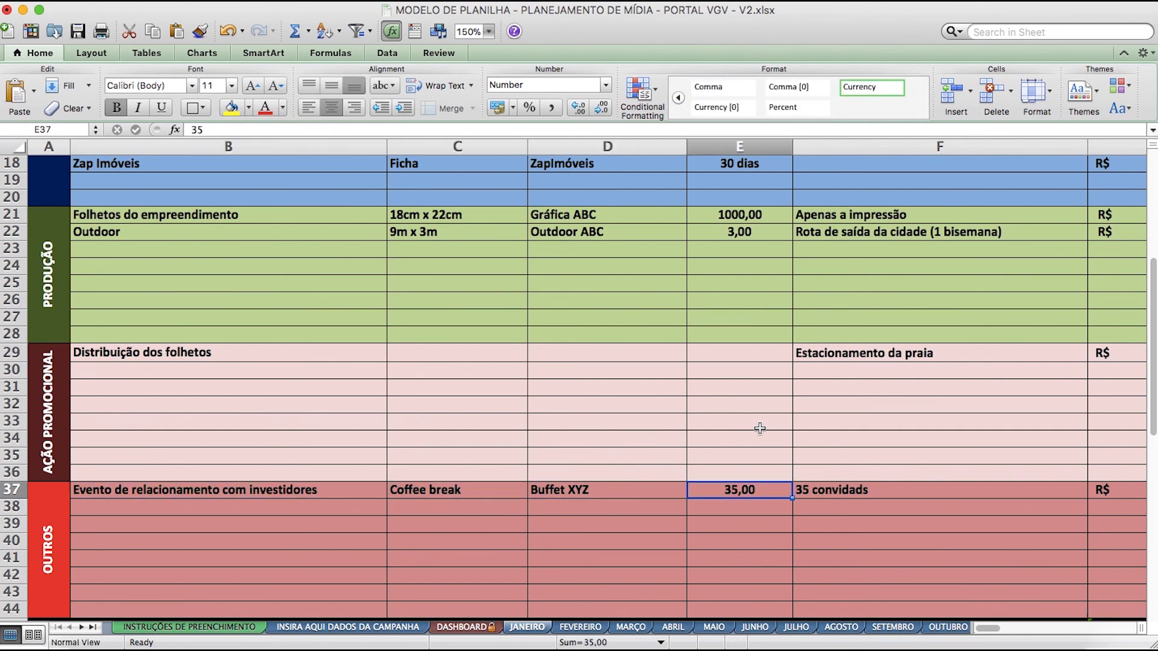
key("Right")
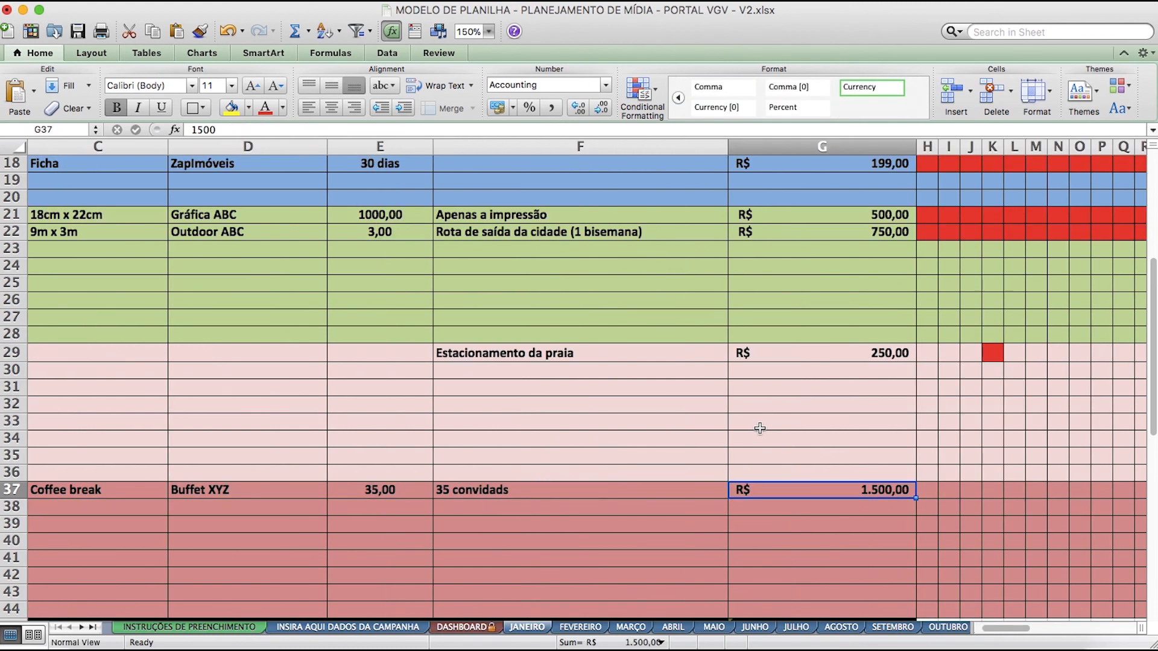
Compare JANEIRO's TOTAL DAS AÇÕES DO MÊS with the VERBA PREVISTA PARA O MÊS and check the DIFERENÇA.
key("Down")
key("Down")
key("Down")
key("Down")
key("Down")
key("Down")
key("Down")
key("Down")
key("Down")
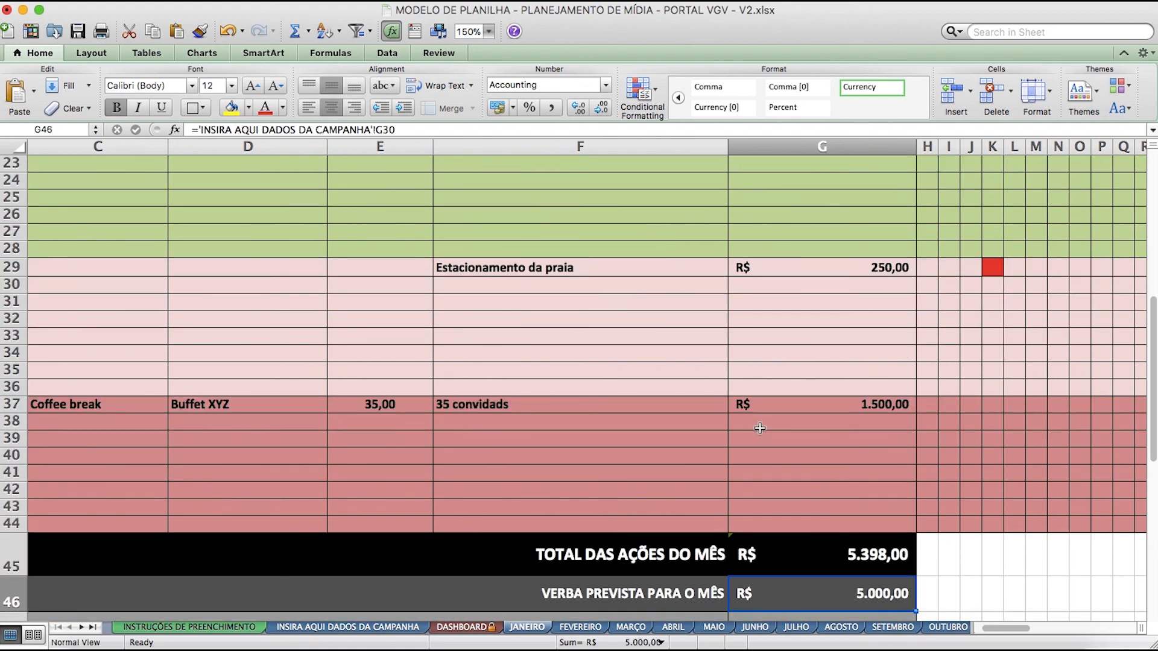
key("Up")
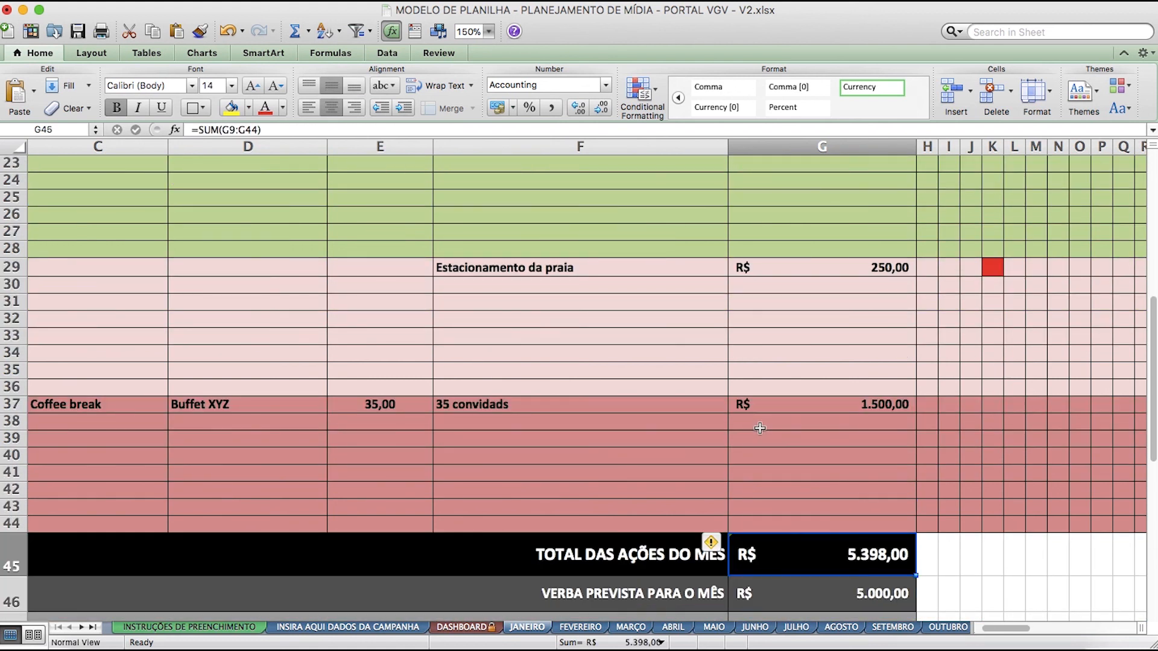
key("Down")
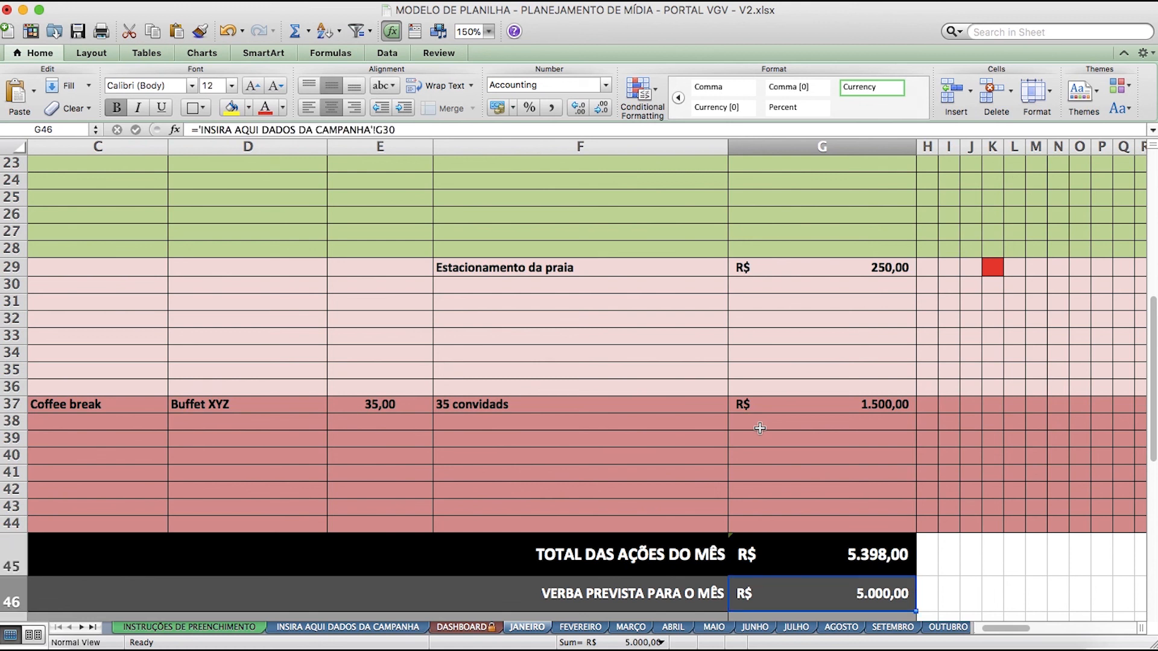
key("Up")
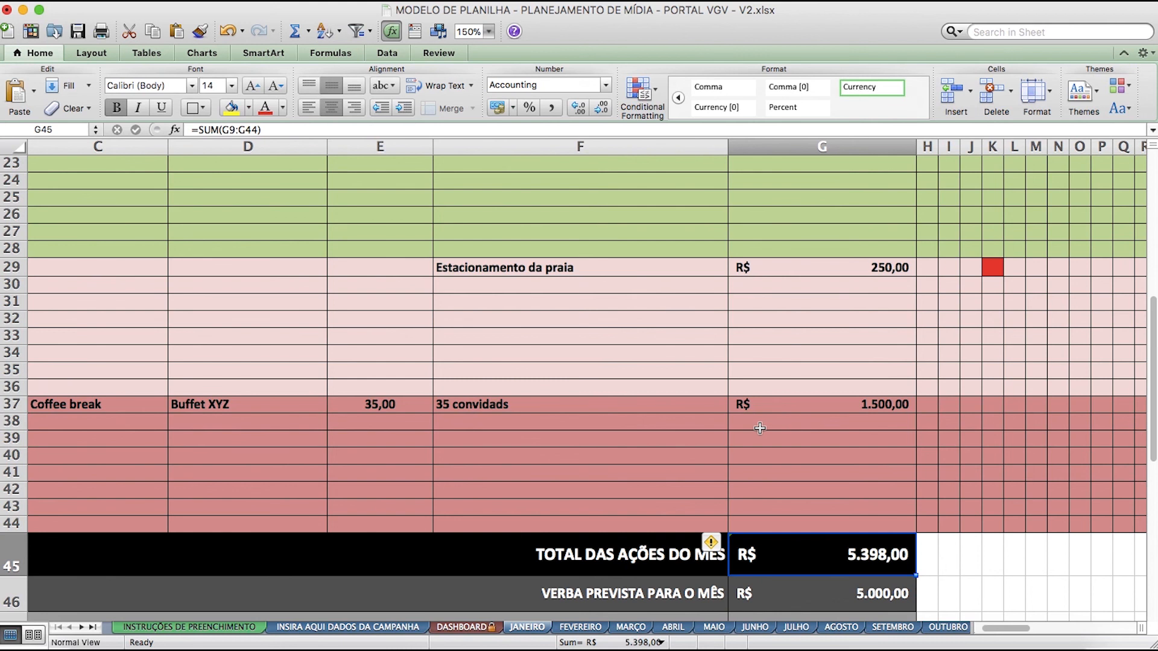
key("Down")
key("Down")
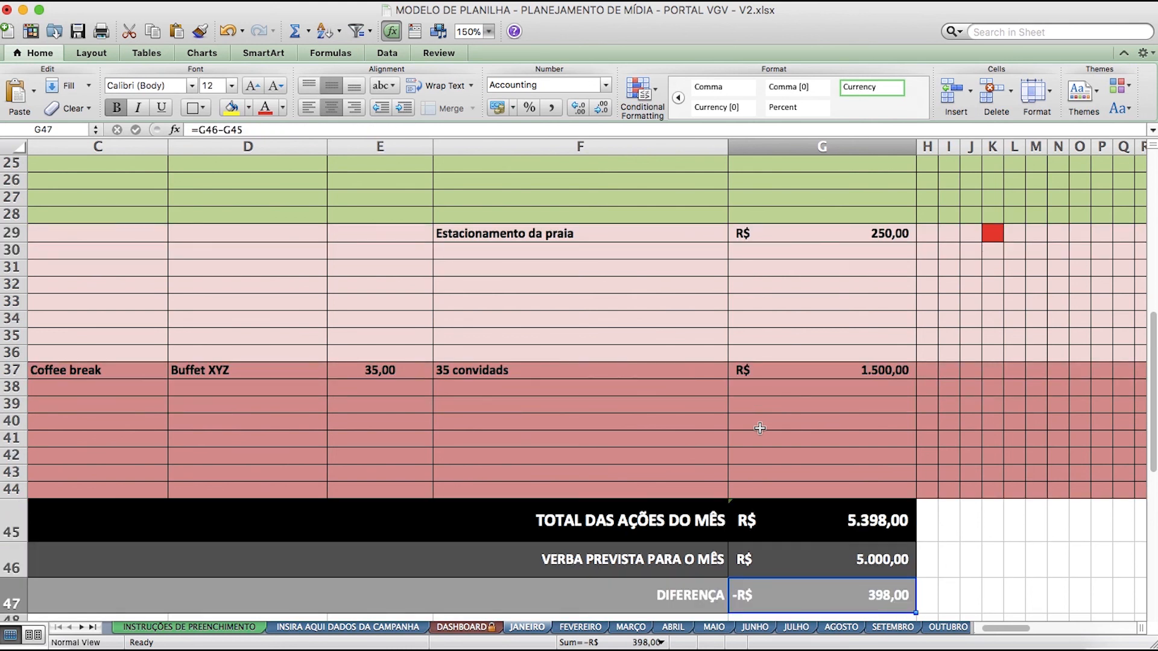
key("Up")
key("Up")
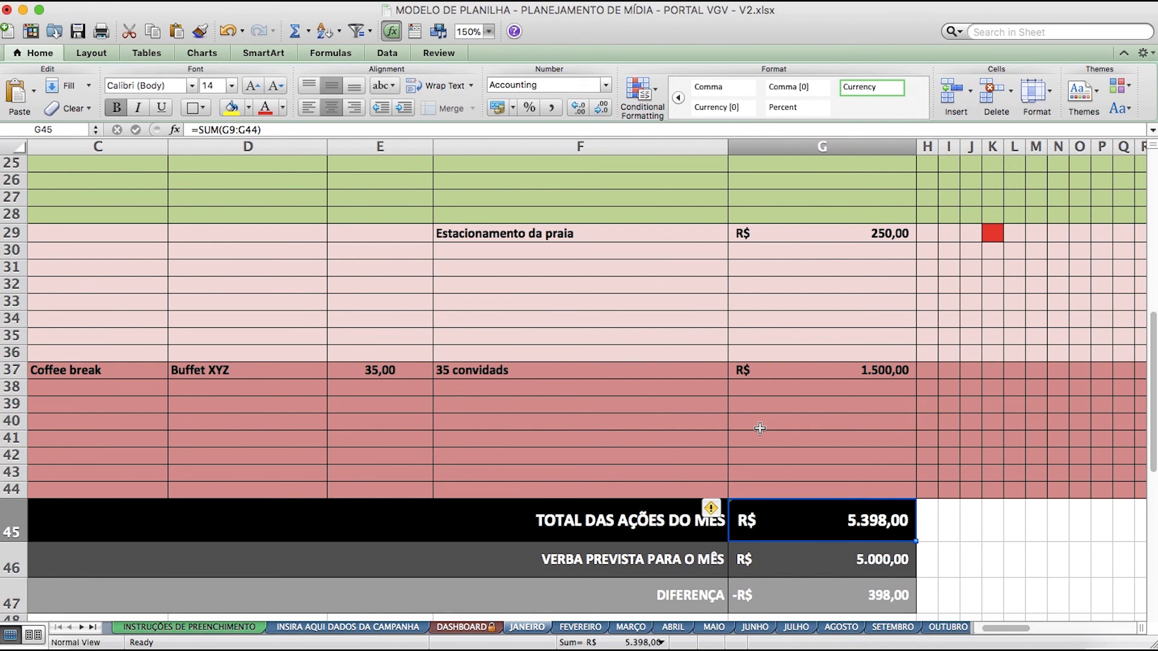
Go back up through the VALOR column from the monthly total to the first SERVIÇOS row.
key("Up")
key("Up")
key("Up")
key("Up")
key("Up")
key("Up")
key("Up")
key("Up")
key("Up")
key("Up")
key("Up")
key("Up")
key("Up")
key("Up")
key("Up")
key("Up")
key("Up")
key("Up")
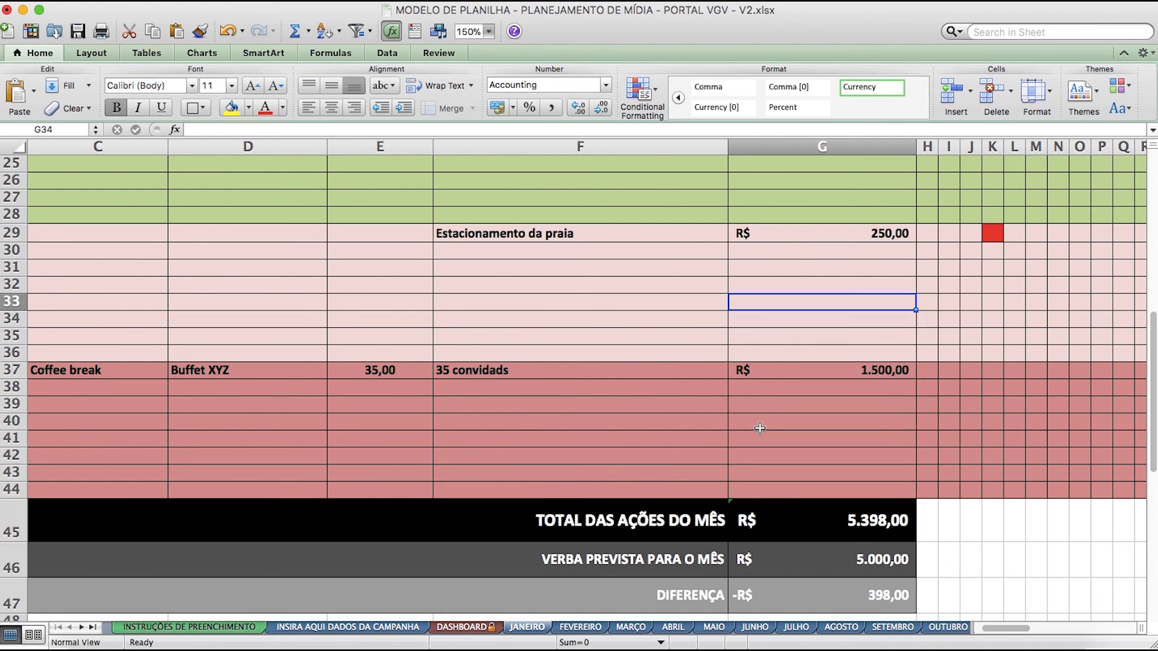
key("Up")
key("Up")
key("Up")
key("Up")
key("Up")
key("Up")
key("Up")
key("Up")
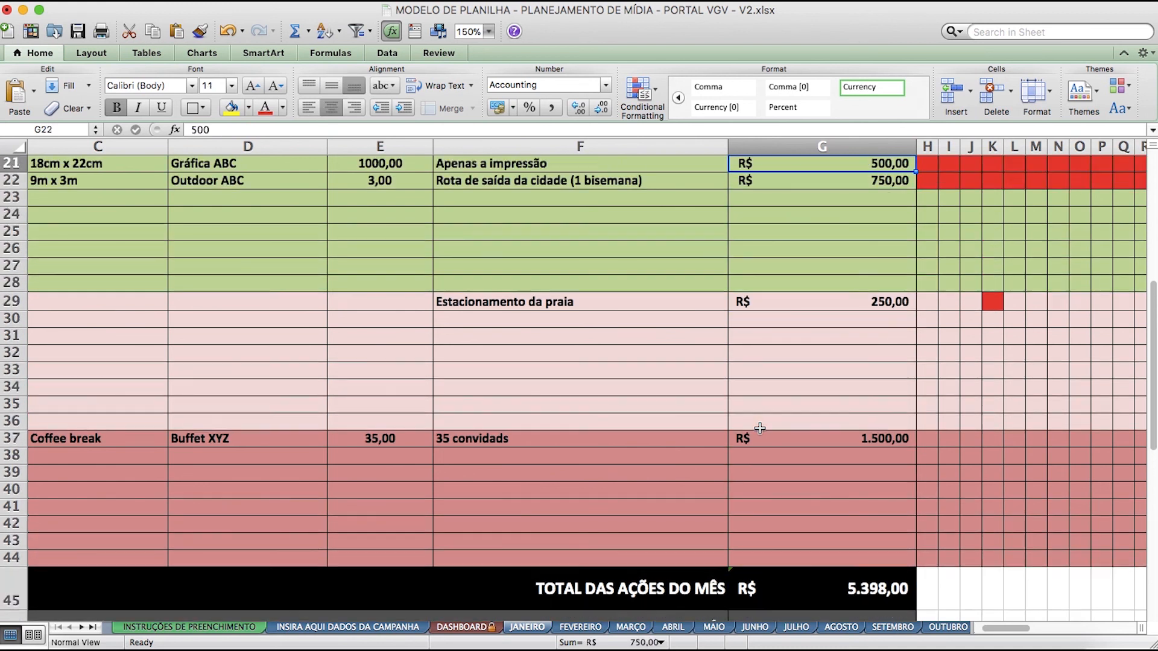
key("Up")
key("Up")
key("Up")
key("Up")
key("Up")
key("Up")
key("Up")
key("Up")
key("Up")
key("Up")
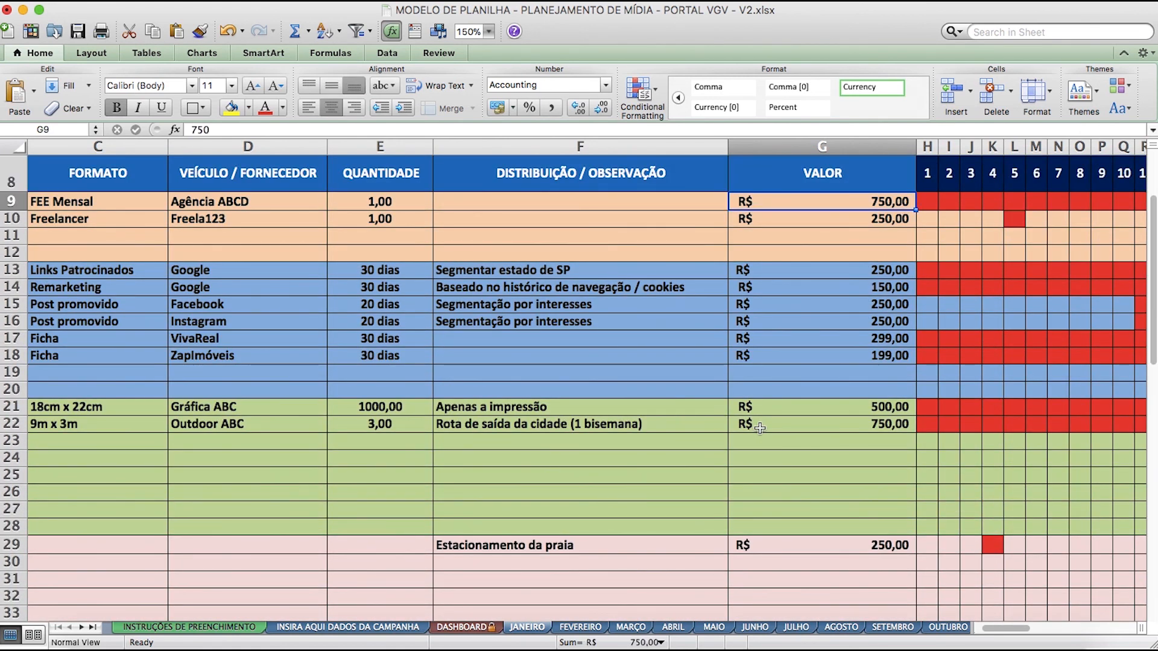
Change the value of the Coffee break row in OUTROS to 1000.
key("Down")
key("Down")
key("Down")
key("Down")
key("Down")
key("Down")
key("Down")
key("Down")
key("Down")
key("Down")
key("Down")
key("Down")
key("Down")
key("Down")
key("Down")
key("Down")
key("Down")
key("Down")
key("Down")
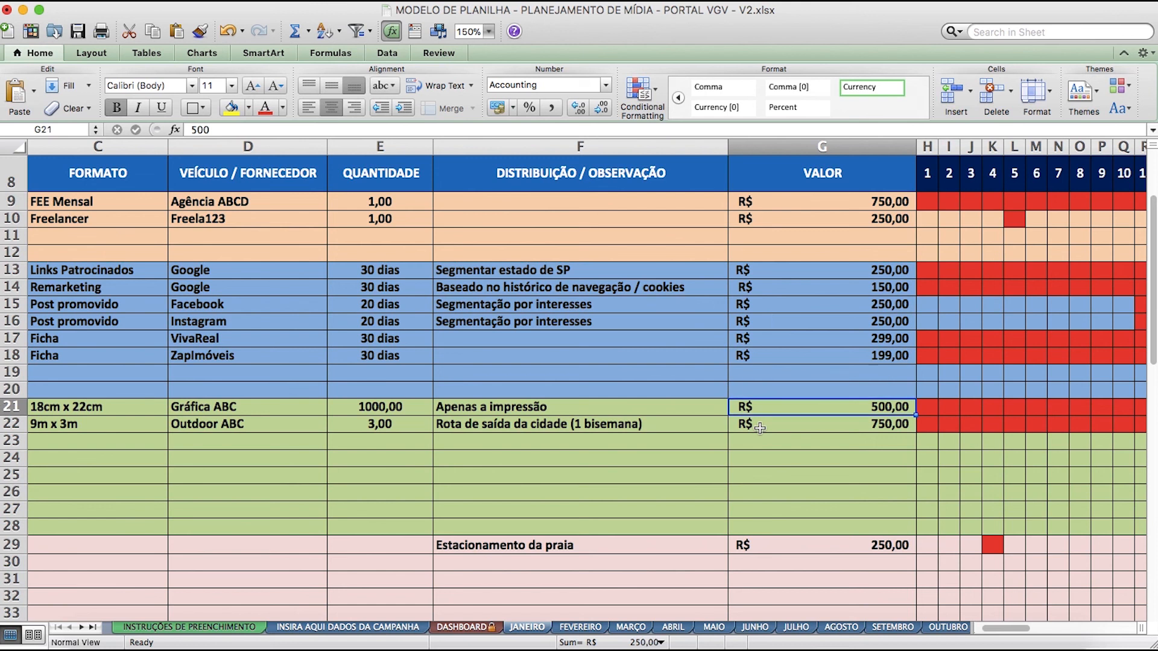
key("Down")
key("Down")
key("Down")
key("Down")
key("Down")
key("Down")
key("Down")
key("Down")
key("Down")
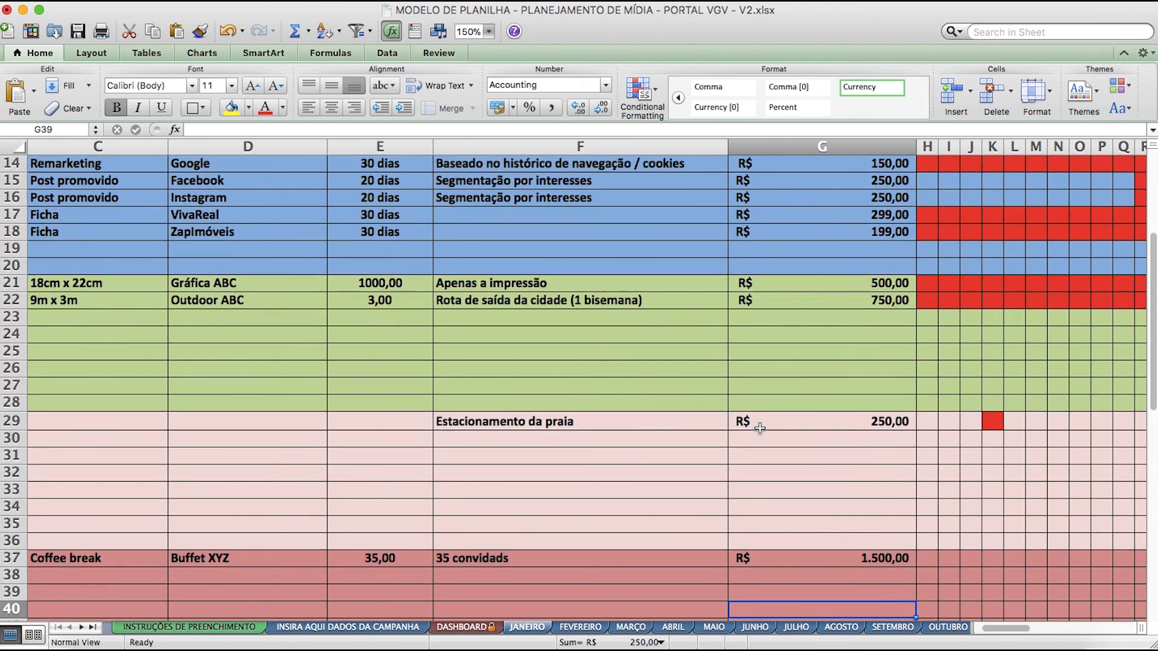
key("Up")
key("Up")
key("Up")
key("Up")
type("1000")
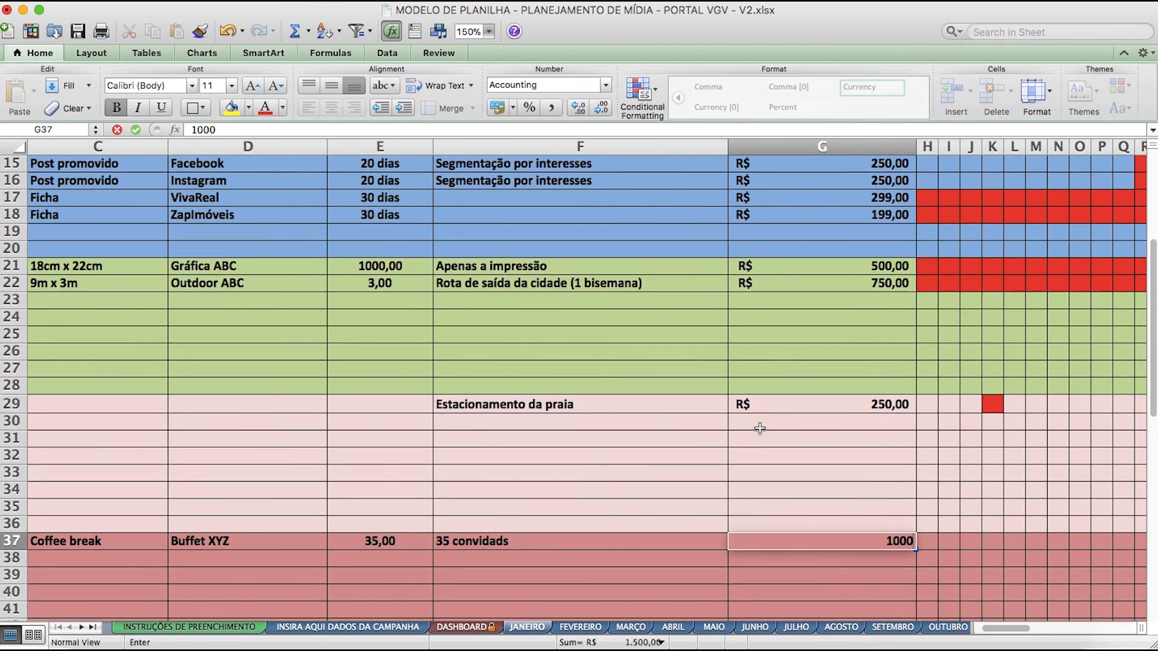
key("Return")
Check the recalculated monthly total, planned budget and difference below the JANEIRO items.
scroll(760, 430, "down", 5)
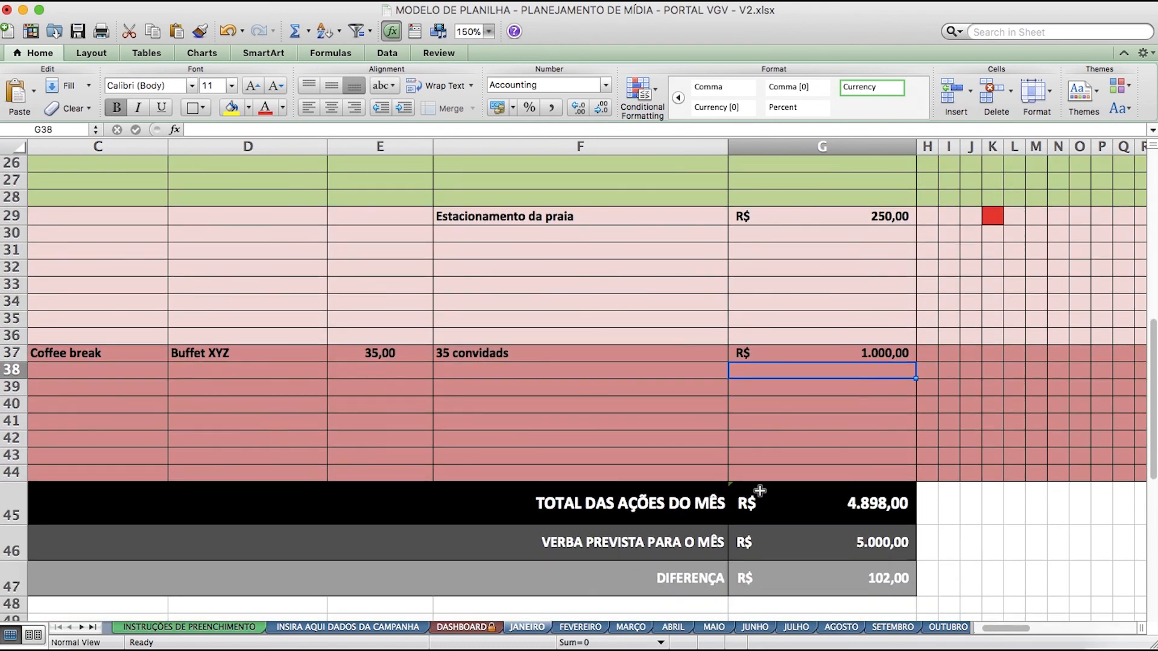
left_click(871, 514)
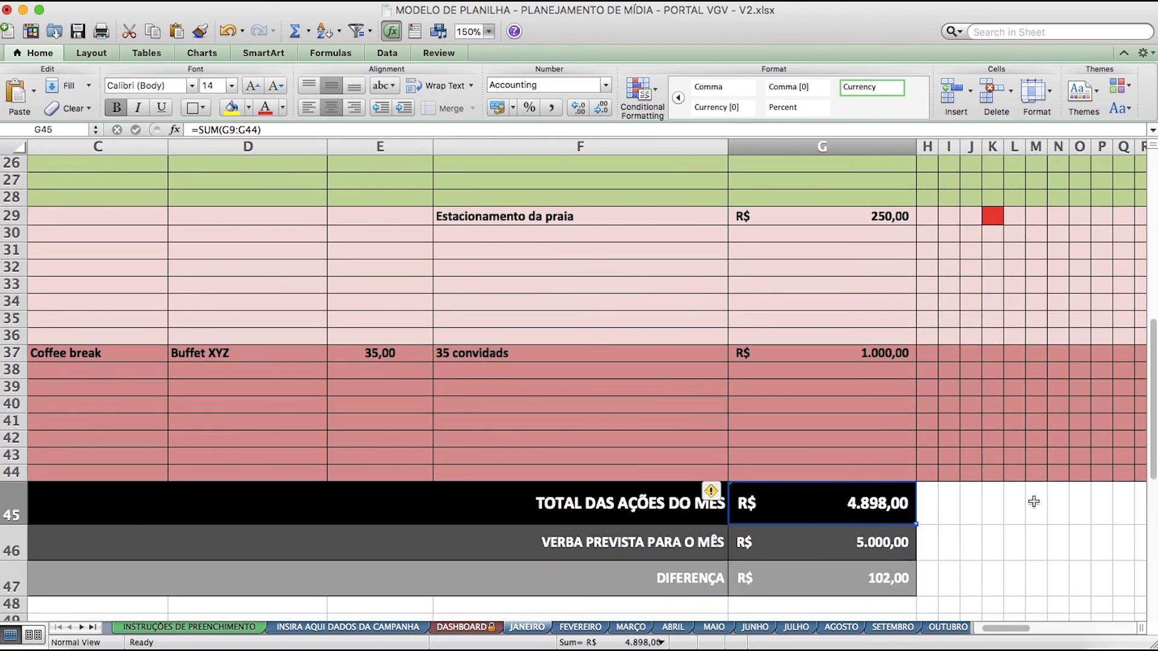
left_click(834, 556)
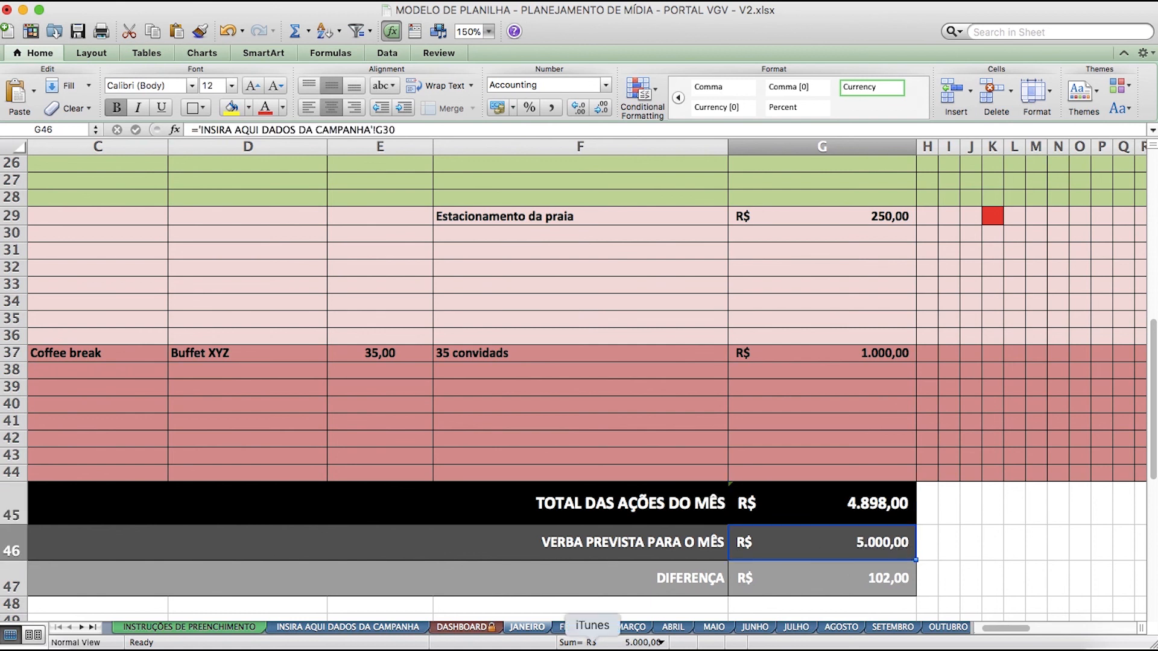
left_click(898, 586)
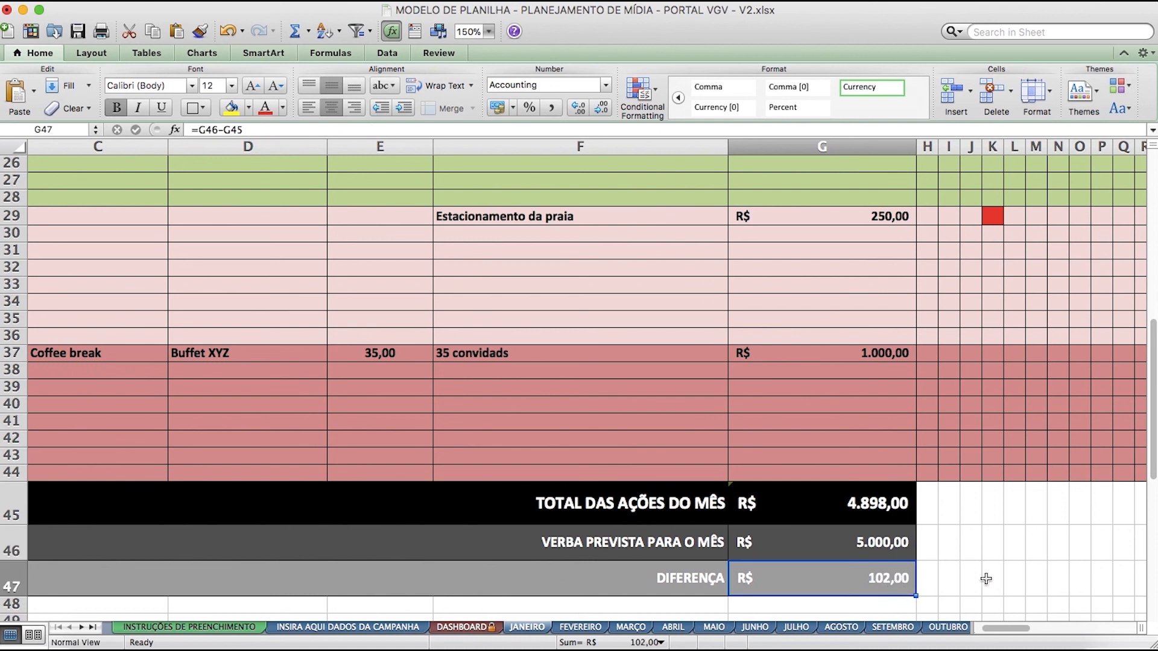
On the FEVEREIRO sheet, enter Honorários da agência de publicidade with format FEE Mensal in the first SERVIÇOS row.
left_click(569, 631)
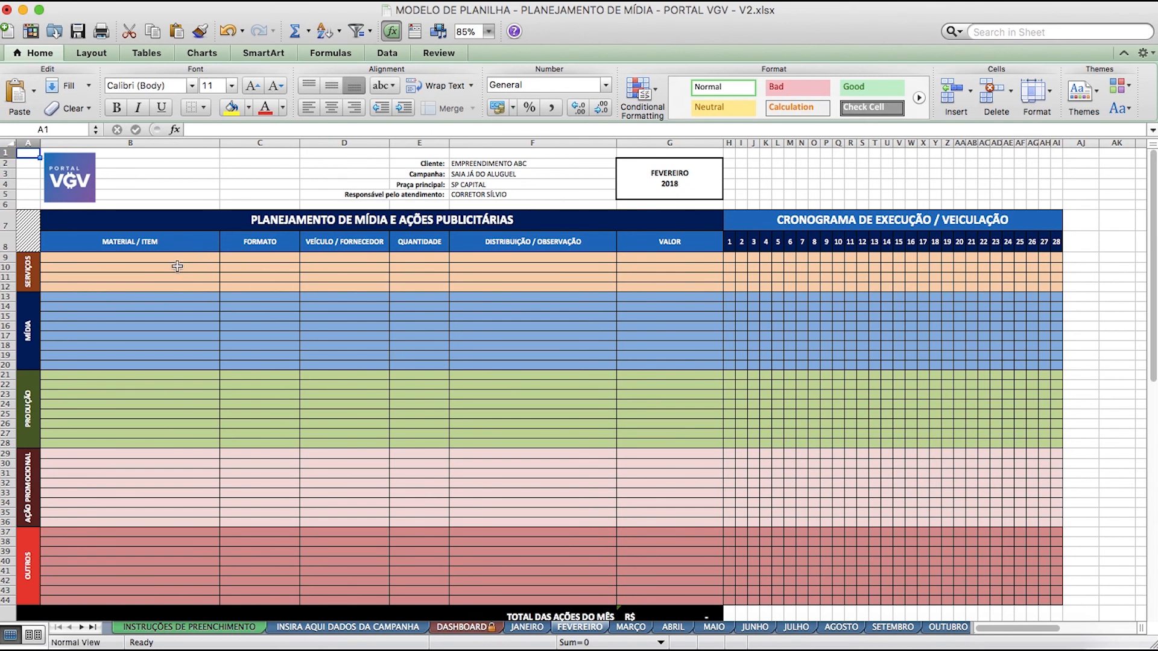
left_click(184, 258)
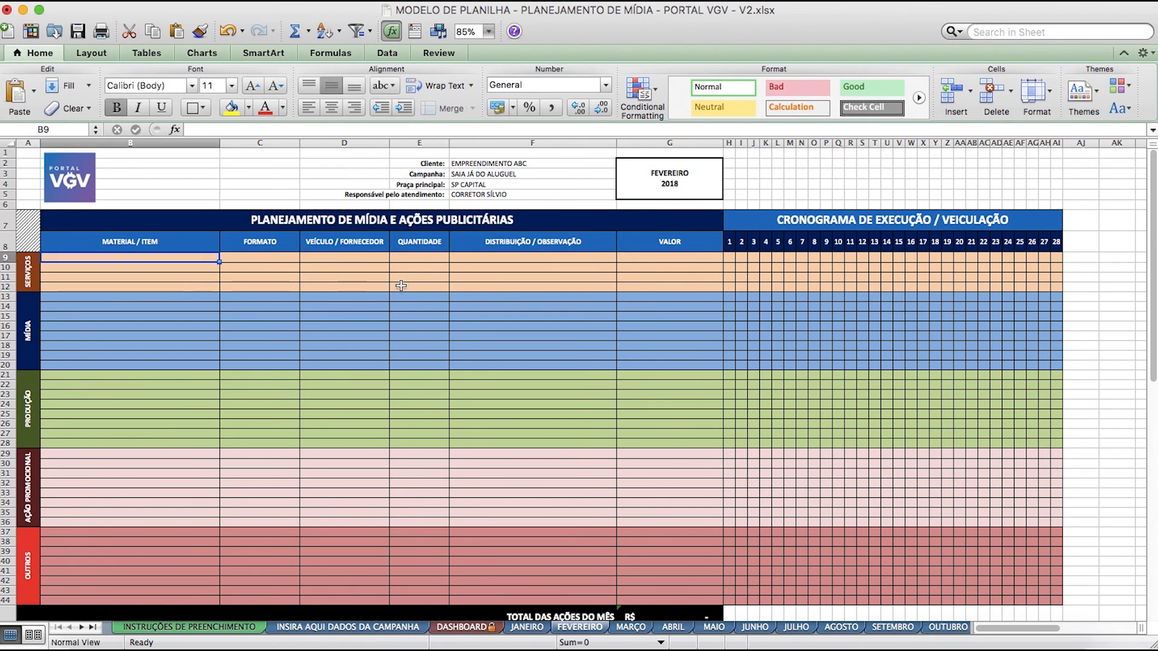
type("Honorários da agência de publicidade")
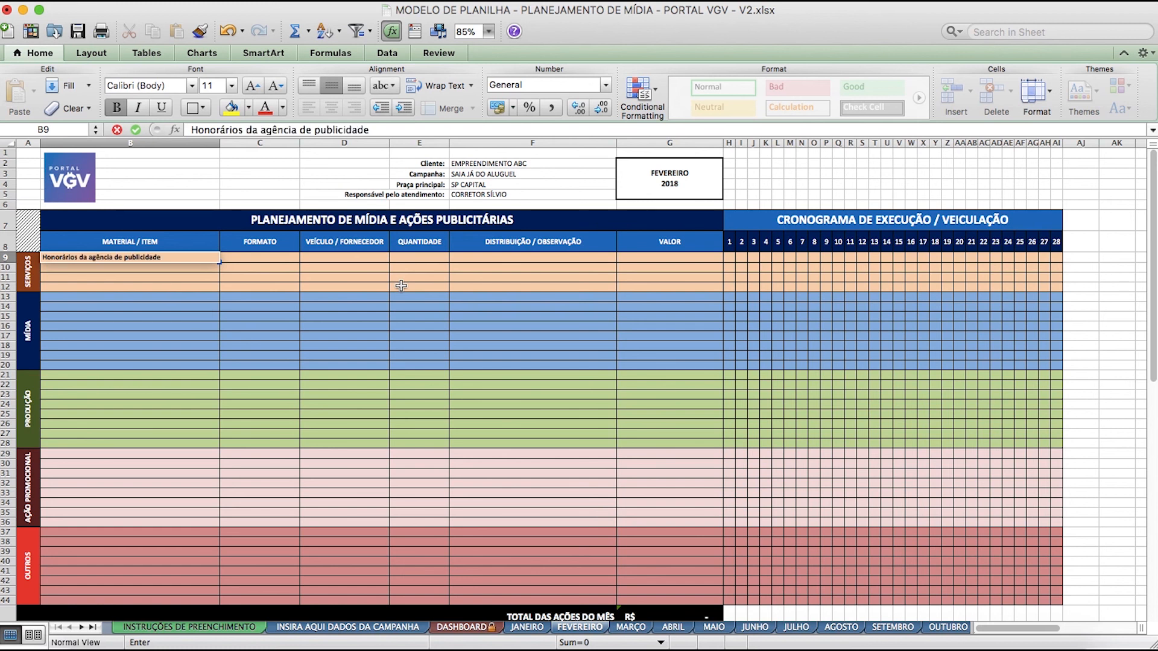
key("Tab")
type("FEE Mensal")
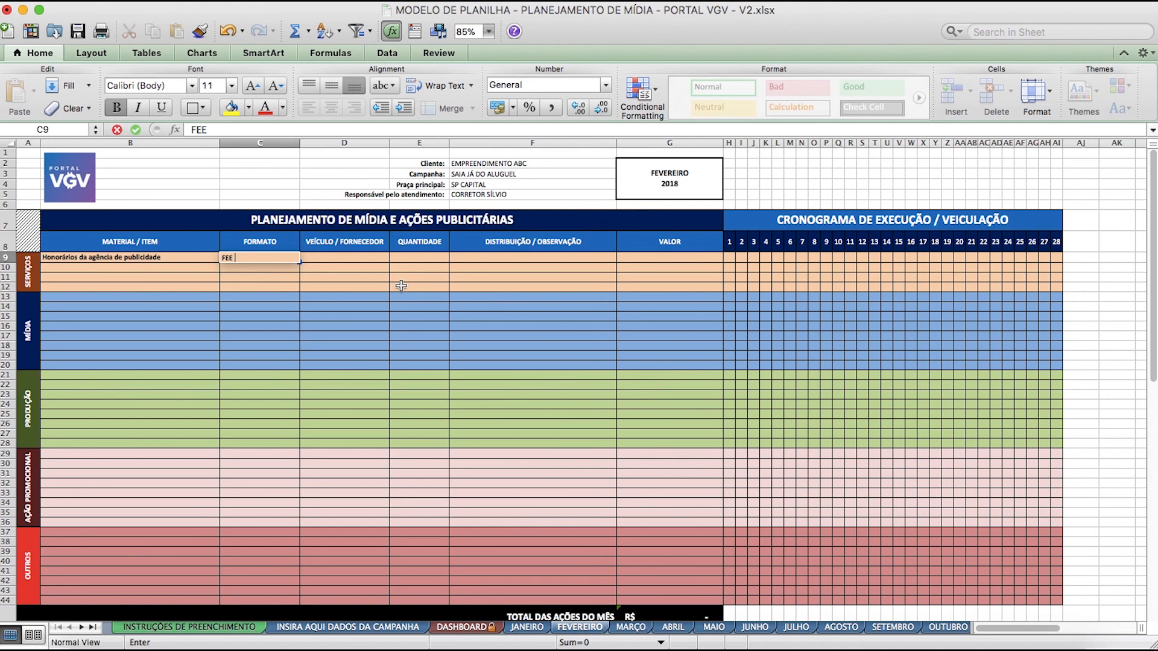
key("Tab")
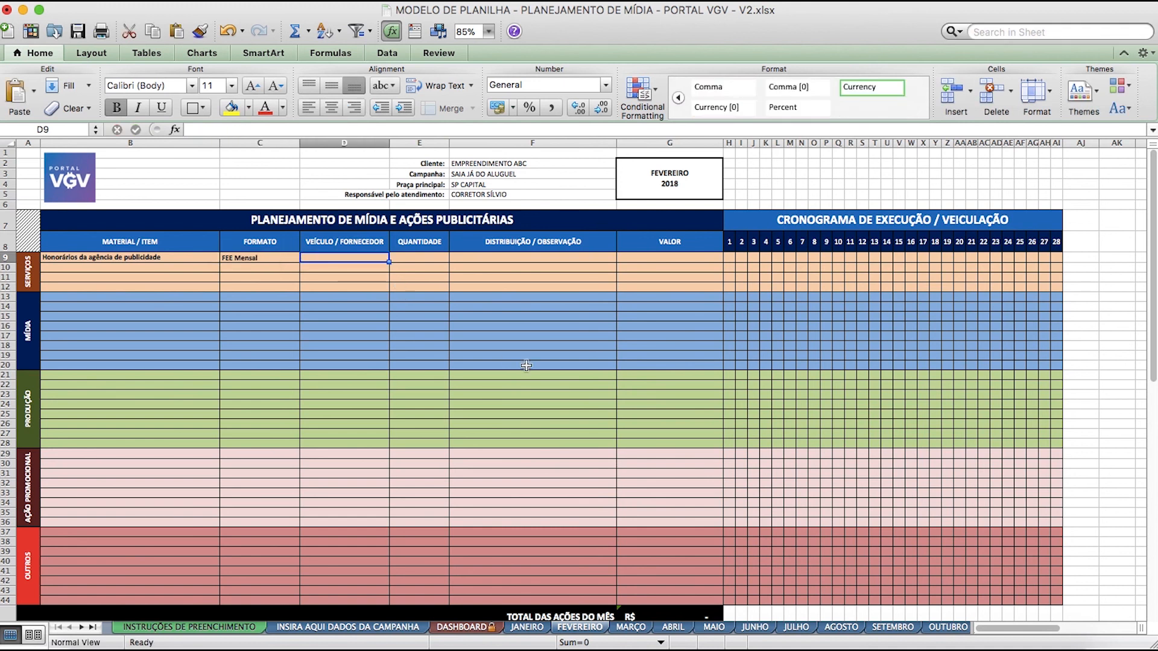
Complete the agency fee row with supplier Agência ABCD, quantity 1 and value 750, leaving the observation blank.
type("Agência ABCD")
key("Tab")
type("1")
key("Tab")
key("Tab")
type("750")
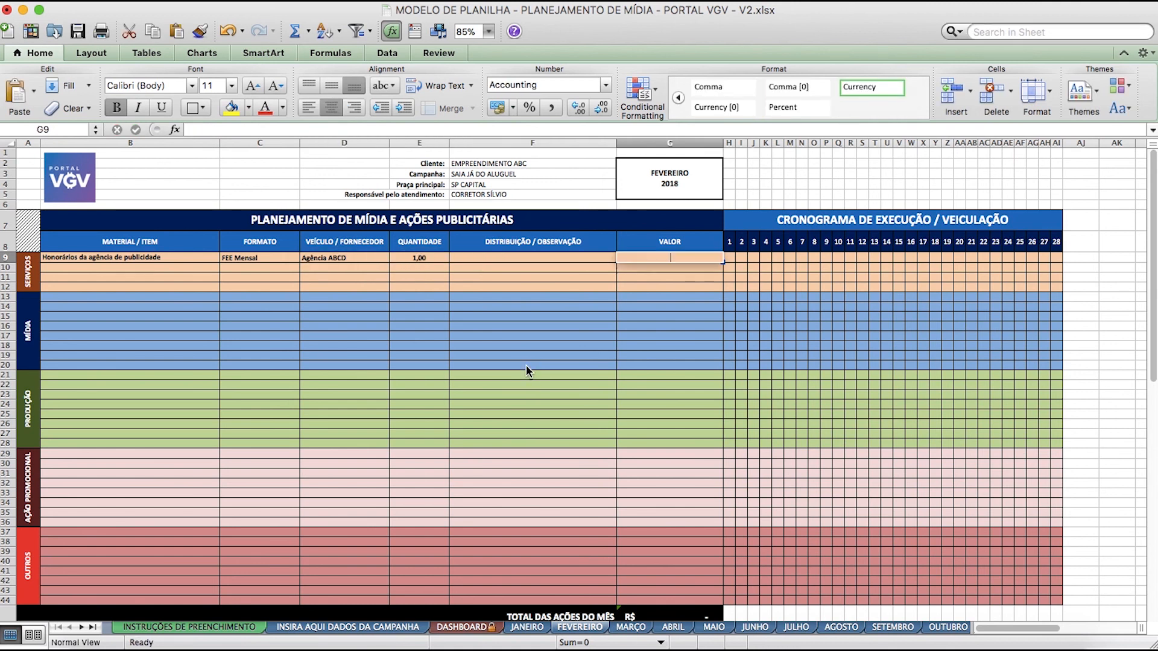
key("Return")
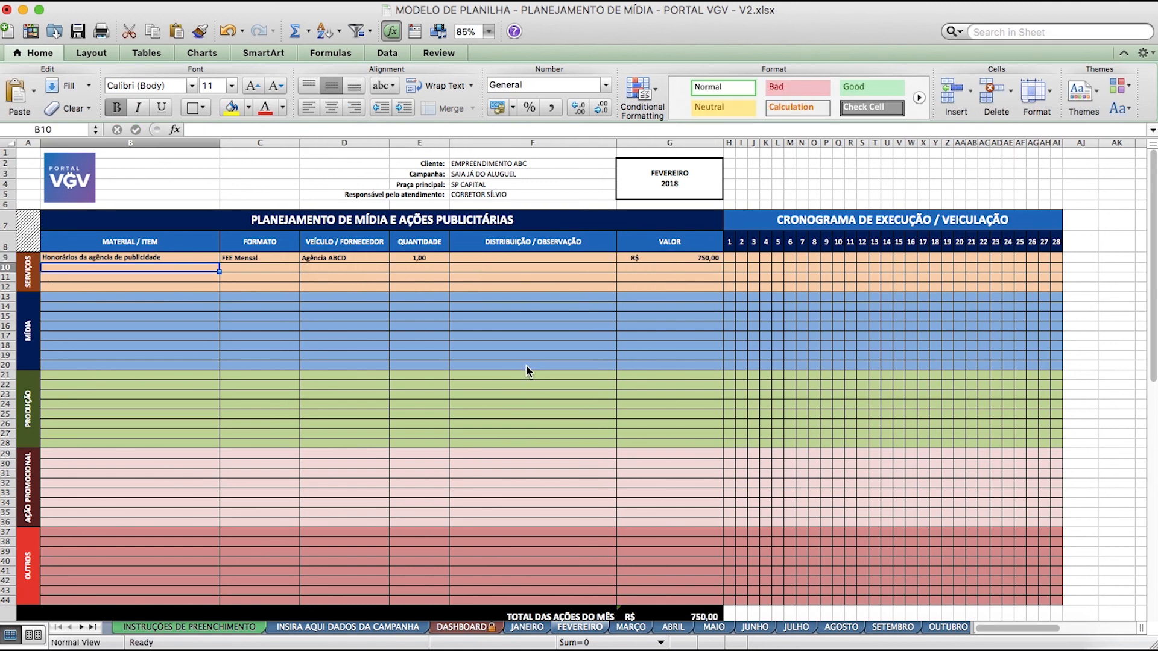
Go to the first MÍDIA row and set the FEVEREIRO sheet's zoom to 125%.
key("Down")
key("Down")
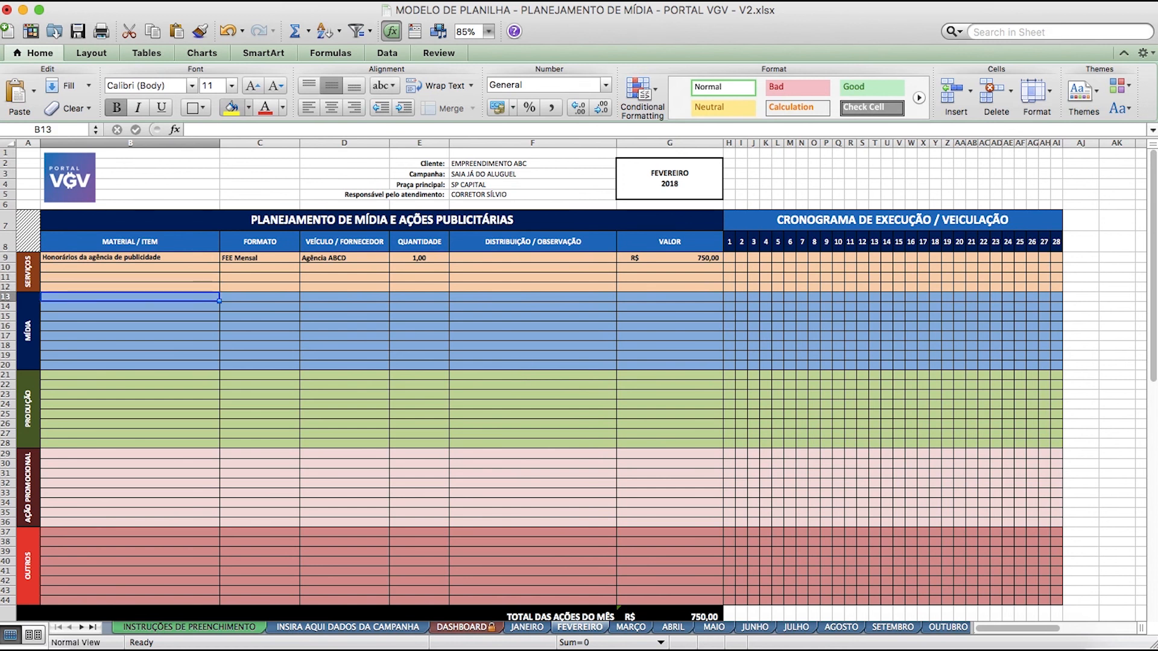
left_click(161, 4)
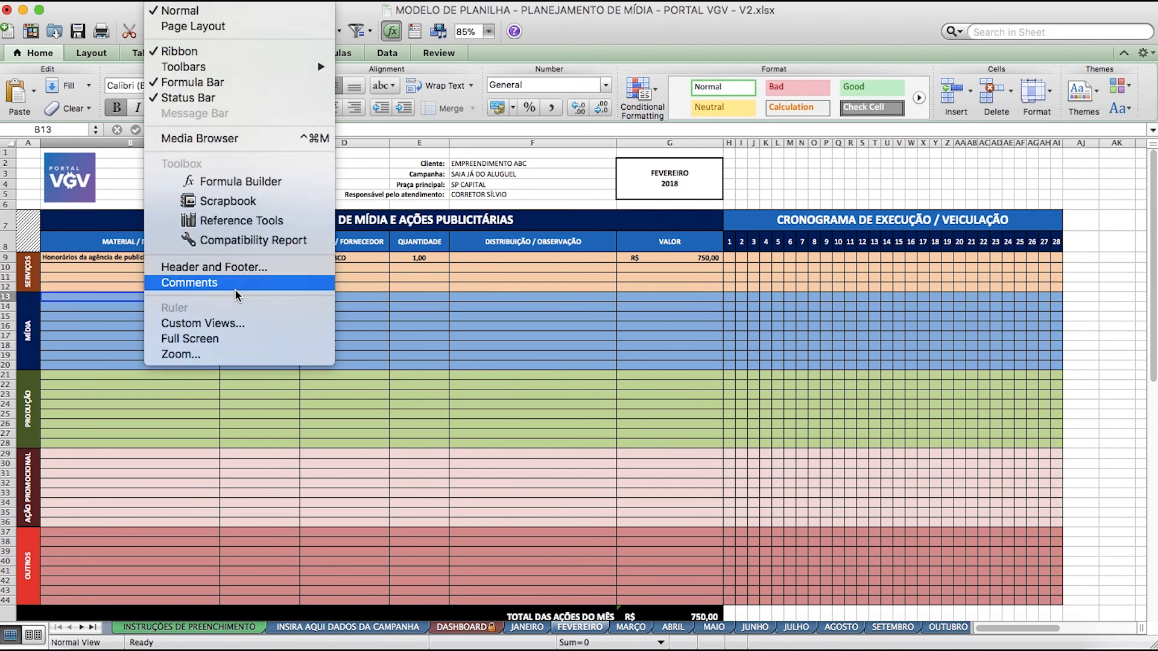
left_click(228, 355)
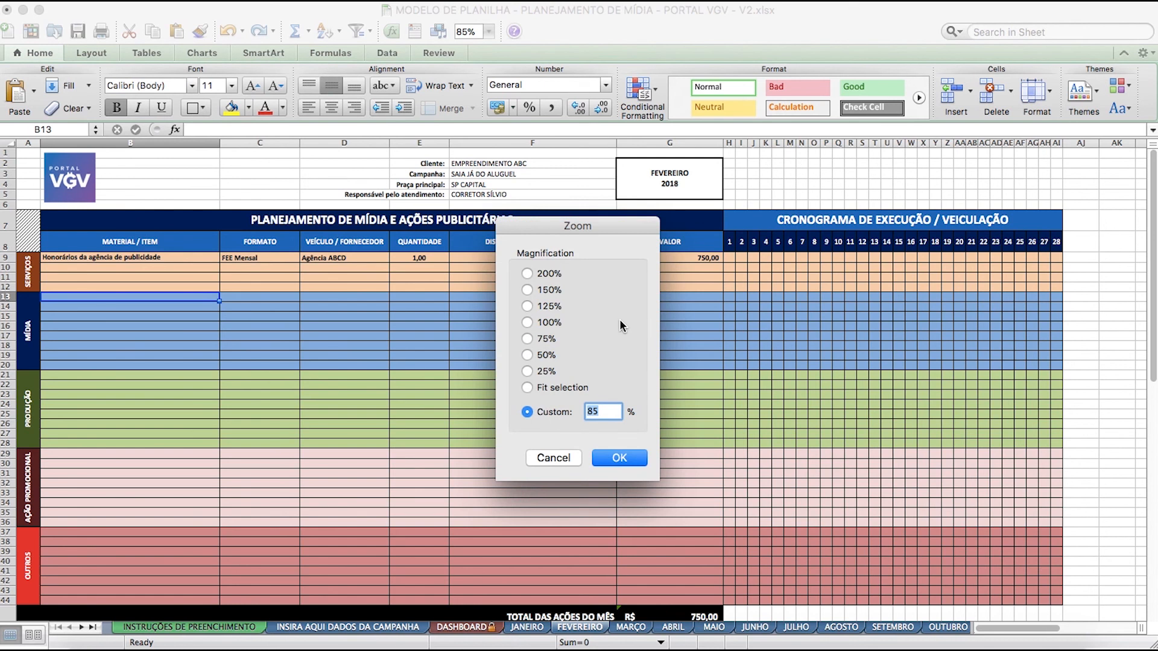
left_click(528, 306)
left_click(616, 459)
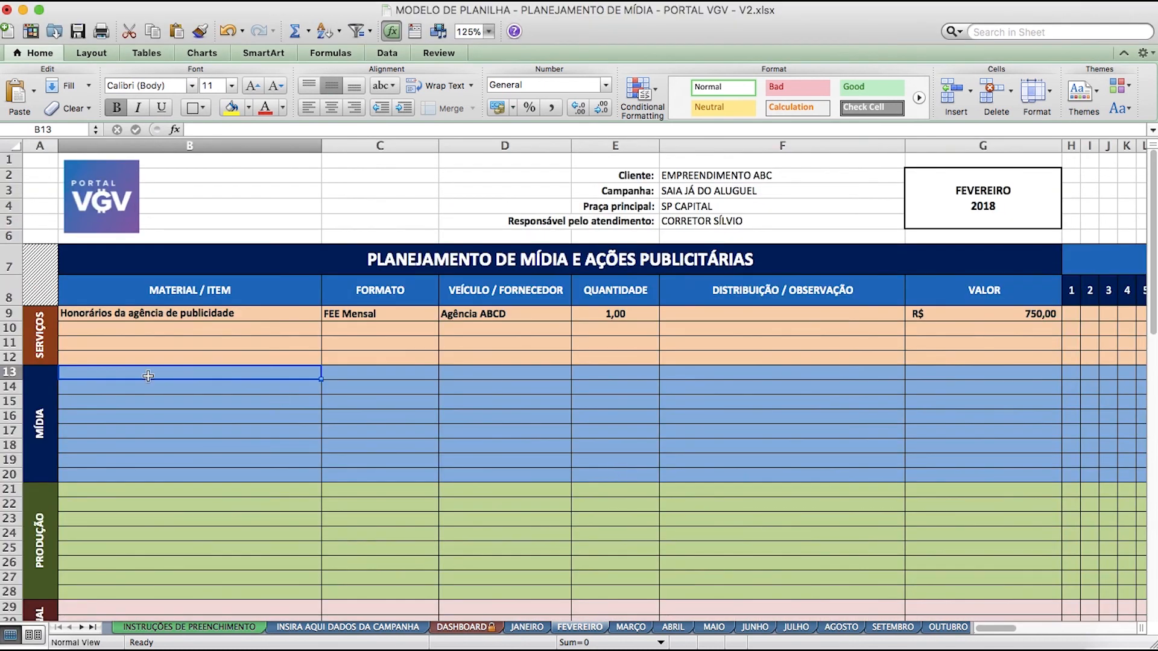
In the first MÍDIA row, enter Facebook with format Post promovido and value 1500, leaving supplier, quantity and observation blank.
type("Facebook")
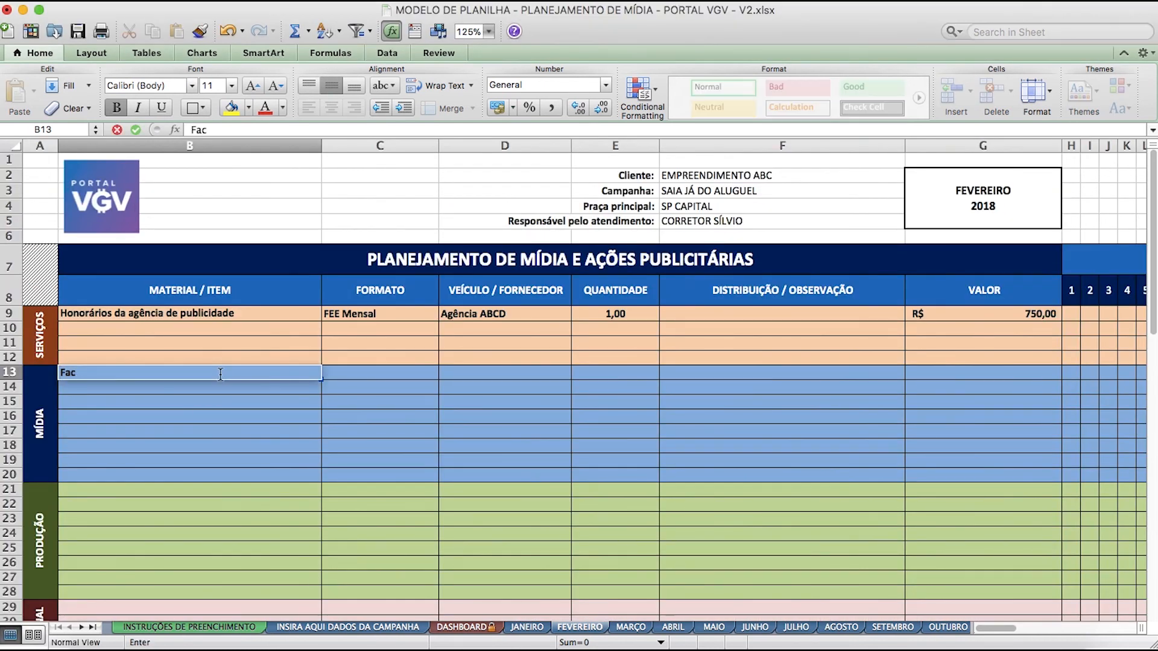
key("Tab")
type("Post")
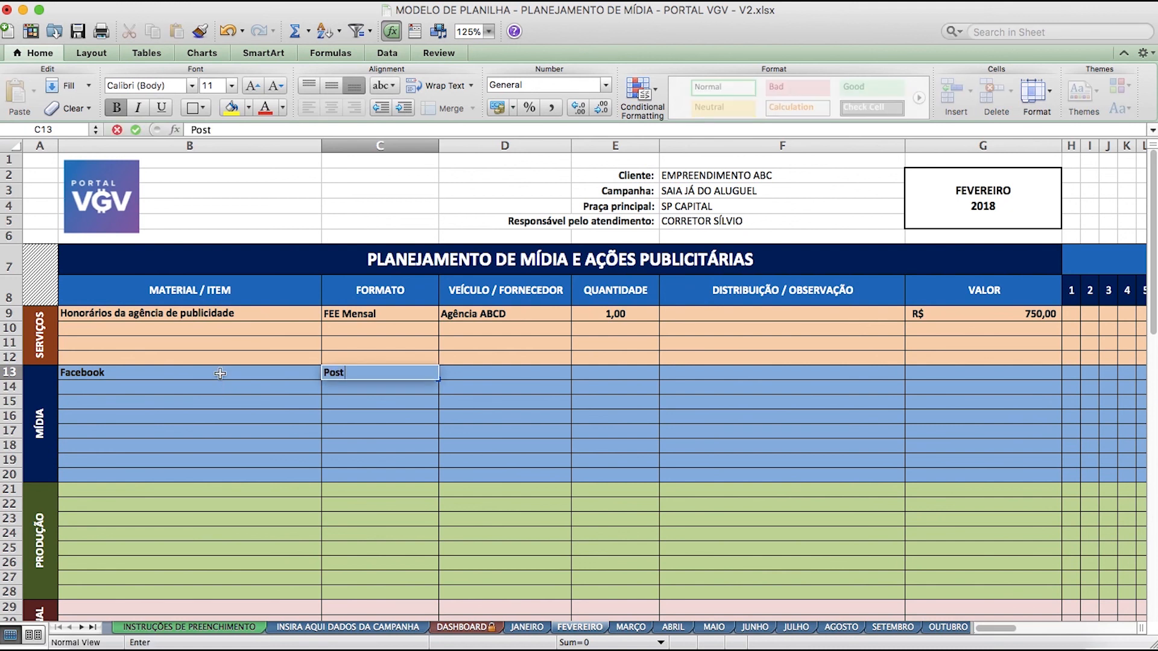
type(" promovido")
key("Tab")
key("Tab")
key("Tab")
key("Tab")
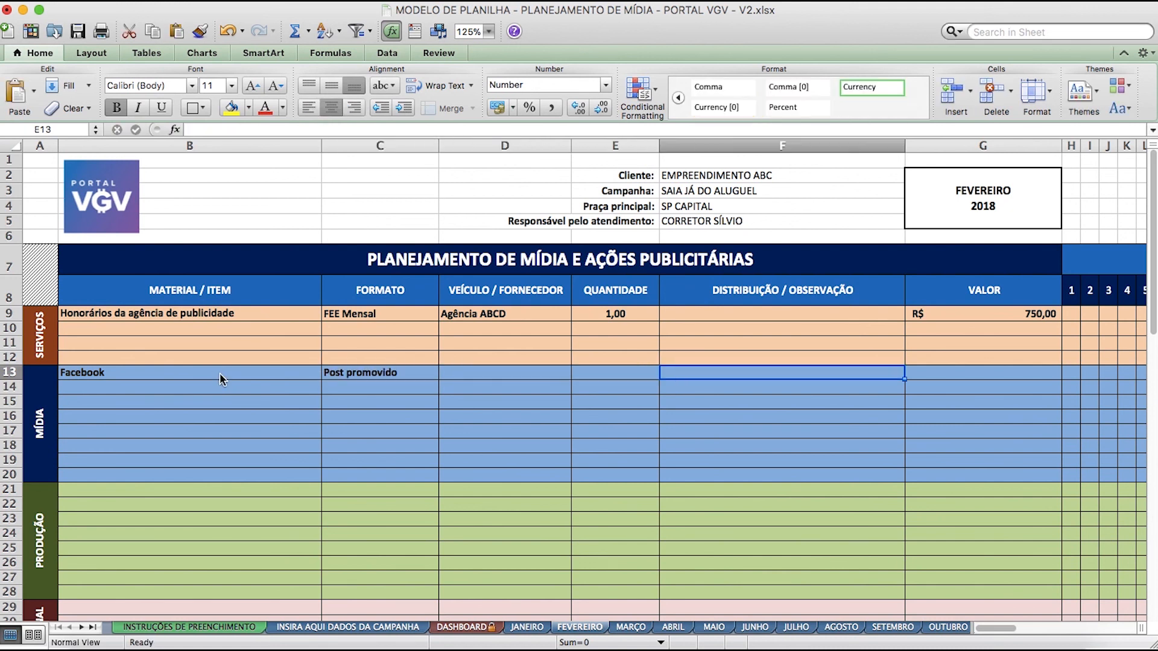
type("1500")
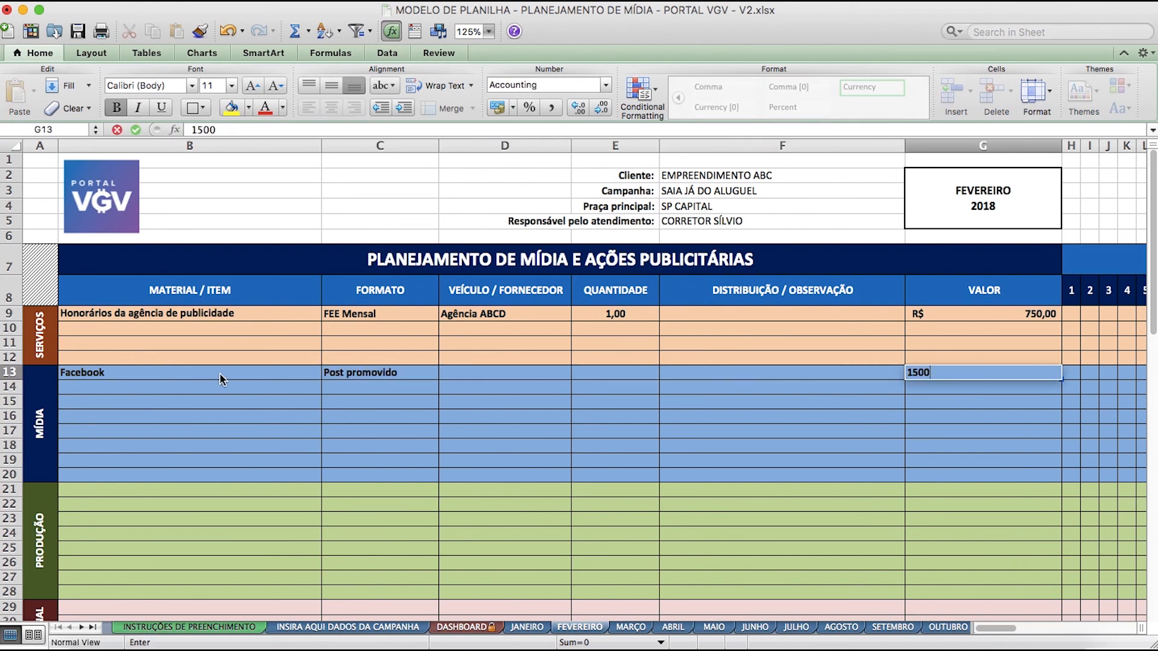
key("Return")
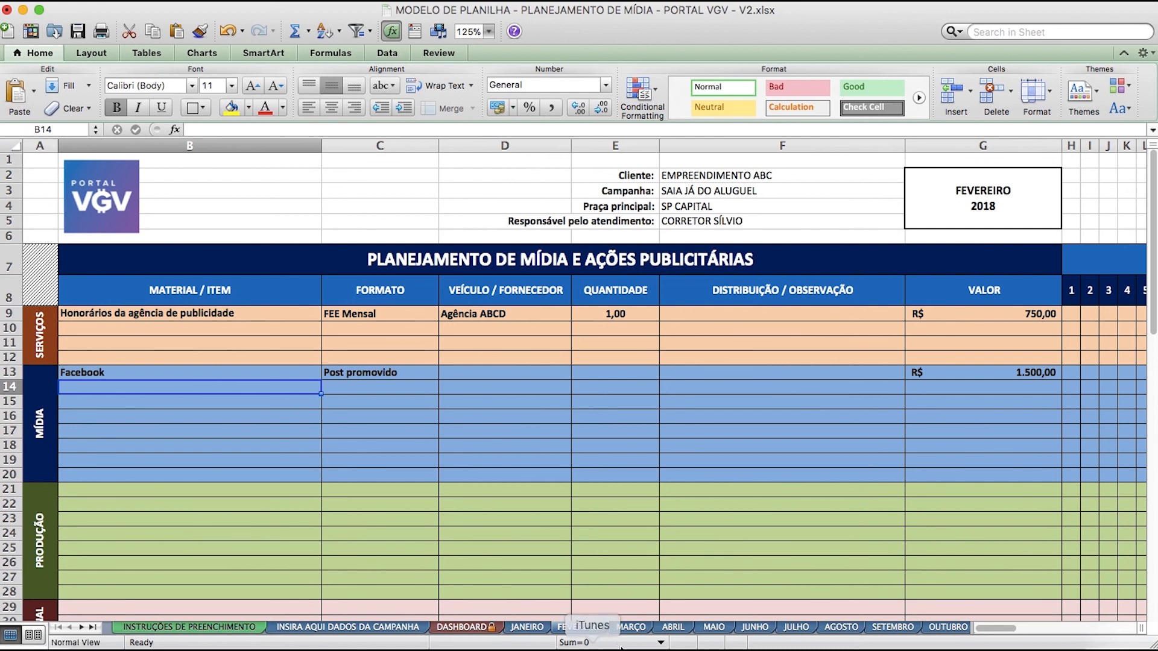
Browse the following month sheets from MARÇO to JUNHO.
left_click(630, 628)
left_click(674, 628)
left_click(714, 627)
left_click(755, 628)
left_click(627, 629)
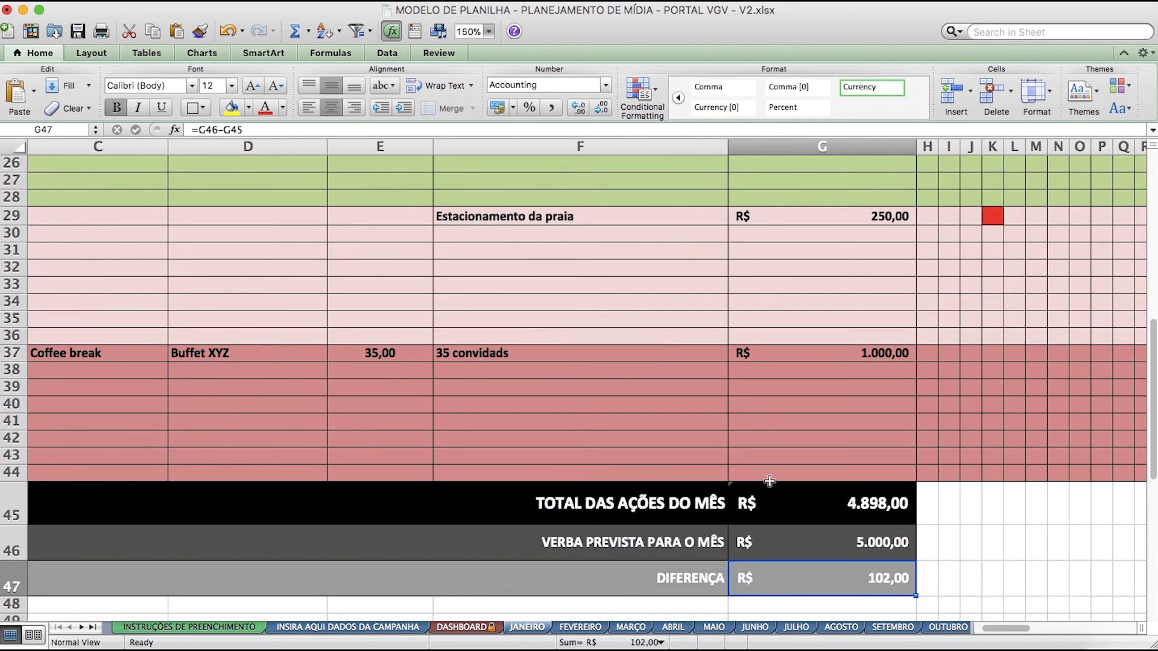
Set the JANEIRO sheet's zoom to 100%.
left_click(154, 5)
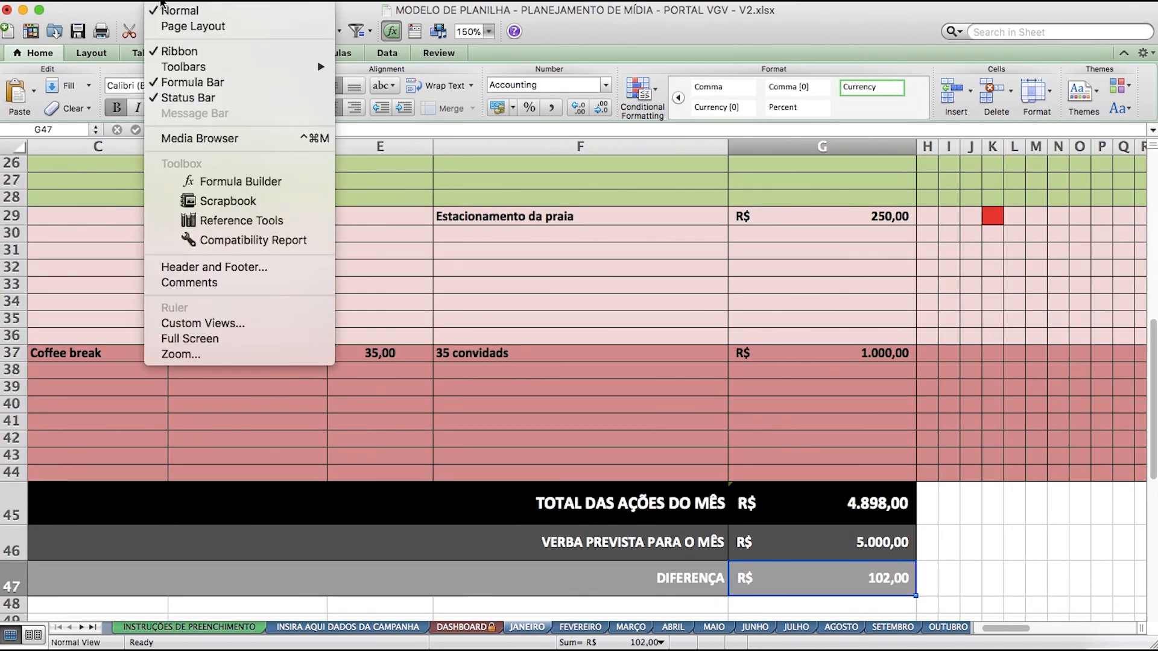
left_click(237, 356)
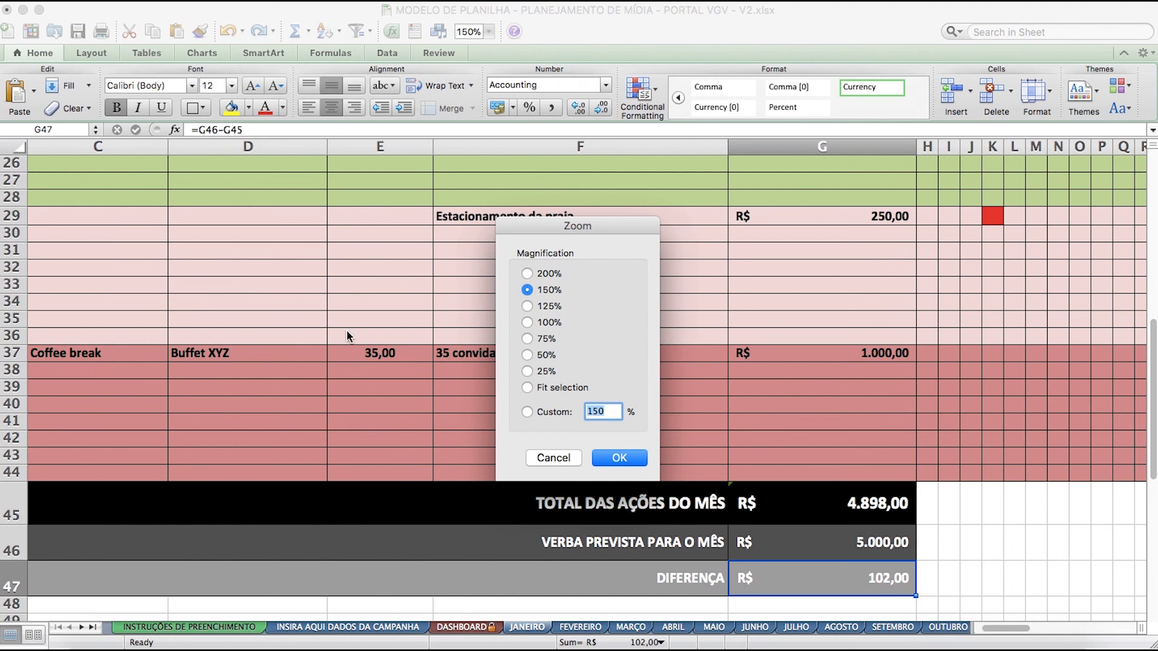
left_click(549, 339)
left_click(547, 322)
left_click(619, 458)
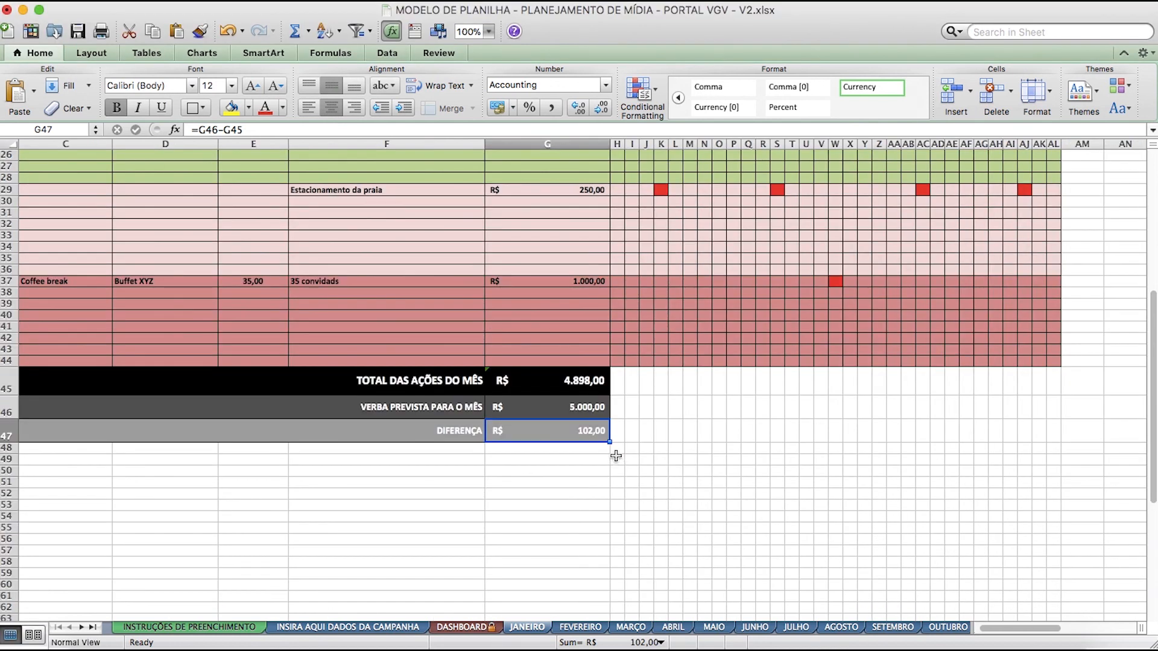
Review the JANEIRO items alongside their marked days in the CRONOGRAMA DE EXECUÇÃO / VEICULAÇÃO schedule.
scroll(615, 457, "up", 10)
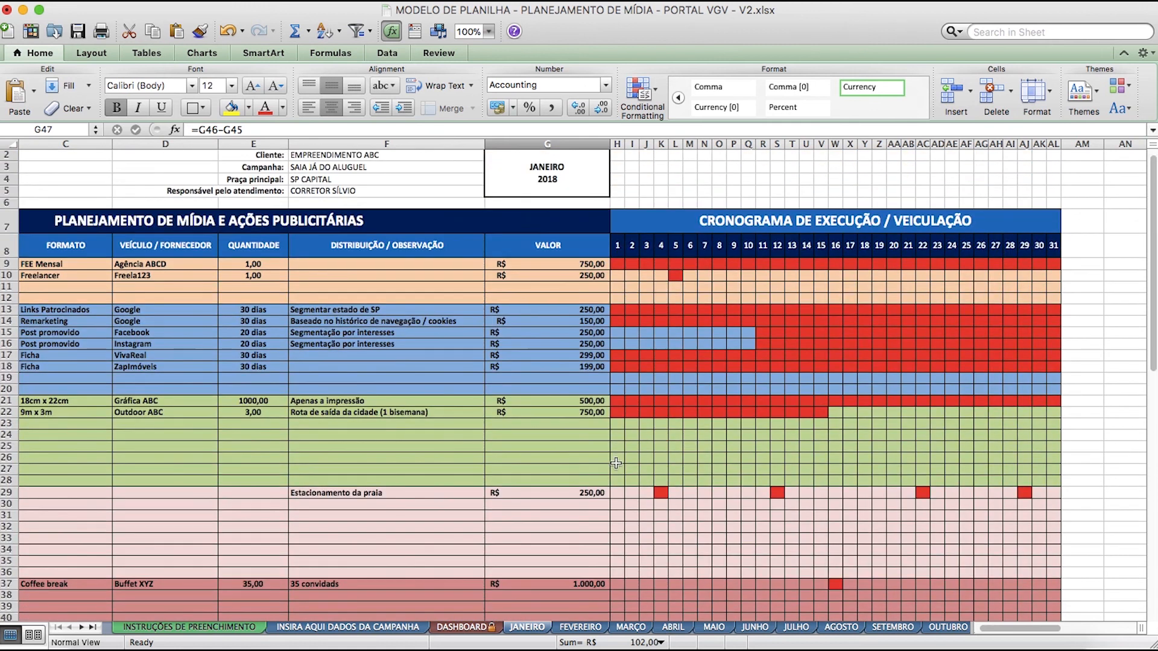
scroll(615, 463, "down", 5)
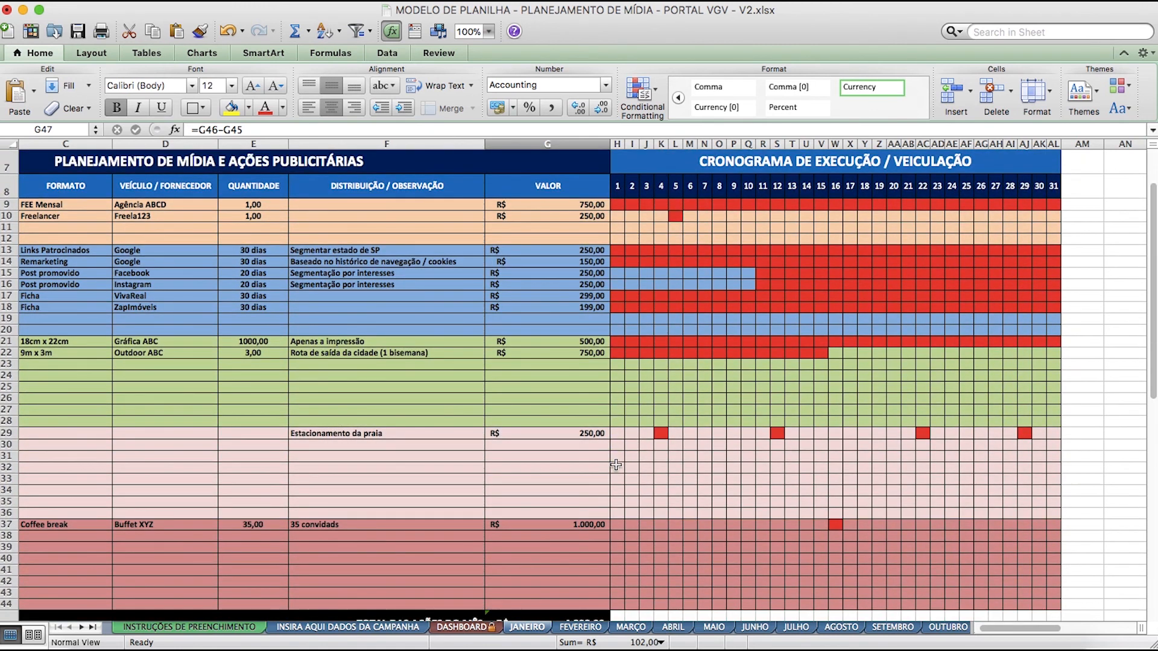
scroll(616, 464, "down", 2)
scroll(618, 471, "up", 8)
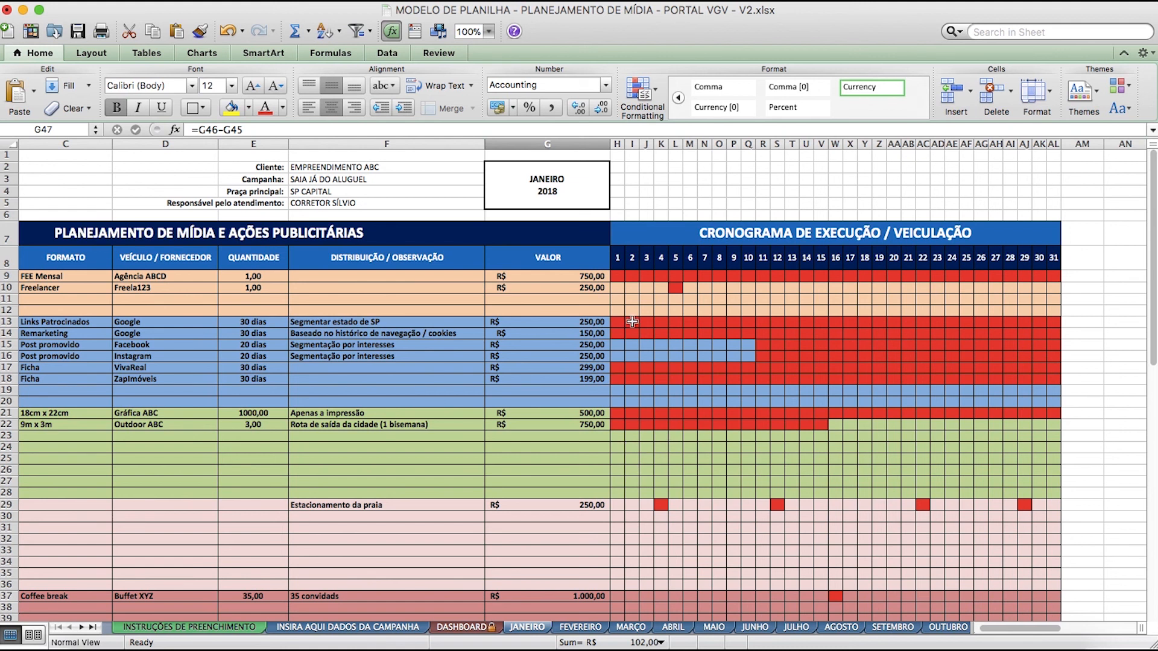
left_click(617, 285)
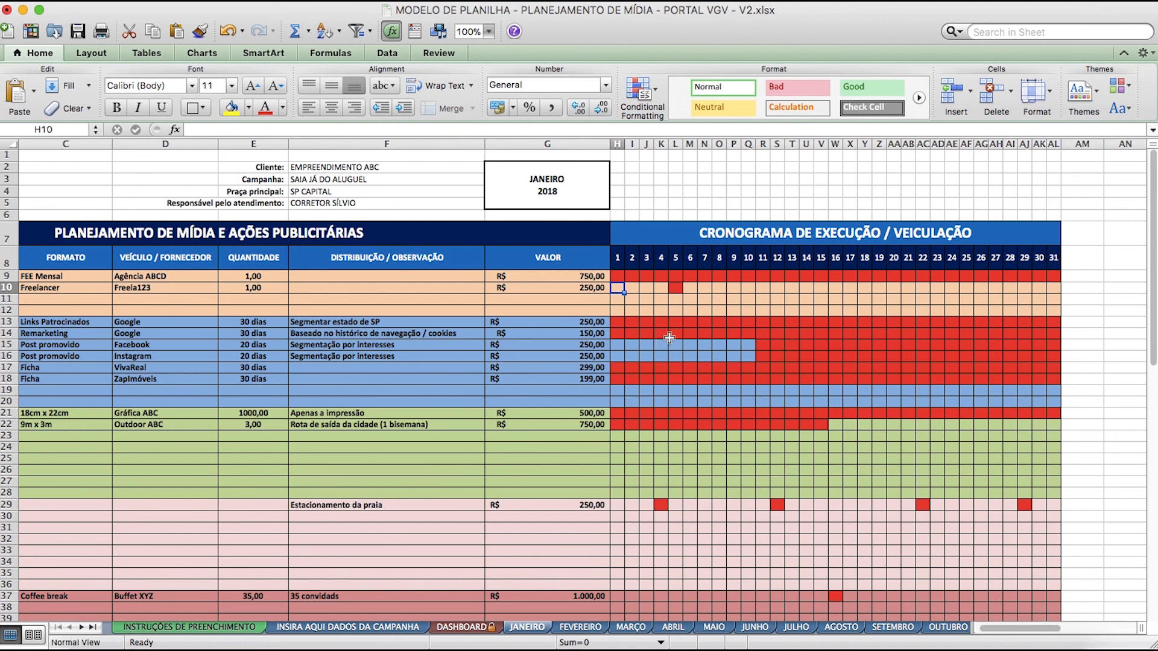
left_click(680, 332)
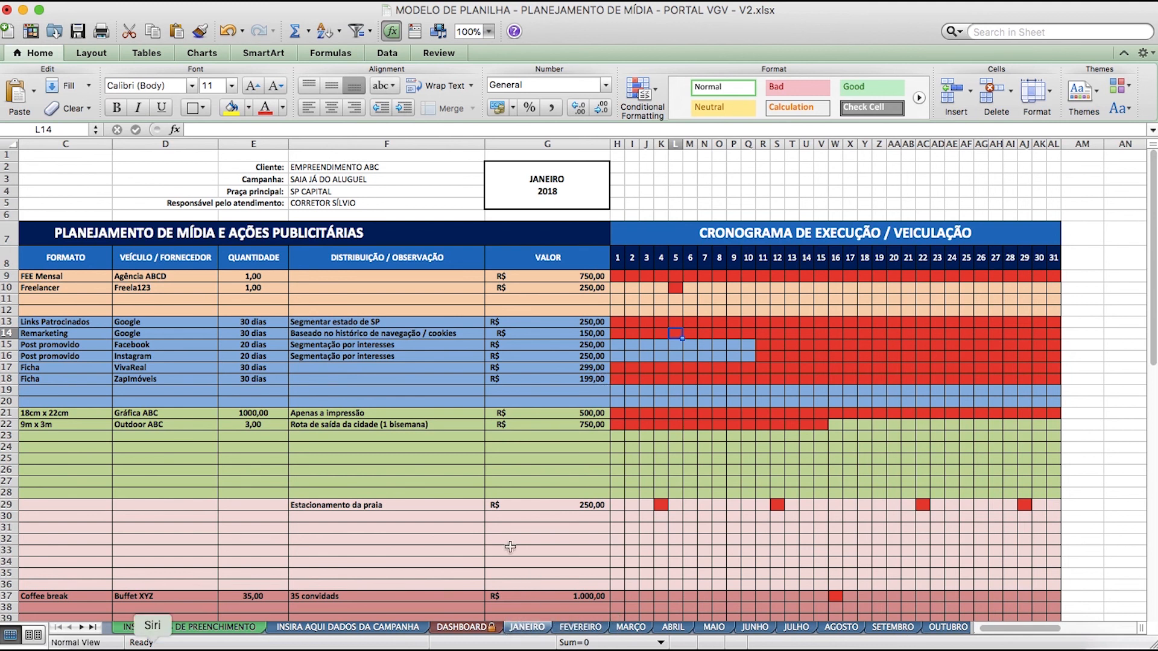
On the DASHBOARD sheet, examine the budget summary, the monthly spending chart and the planned versus spent tables.
left_click(473, 627)
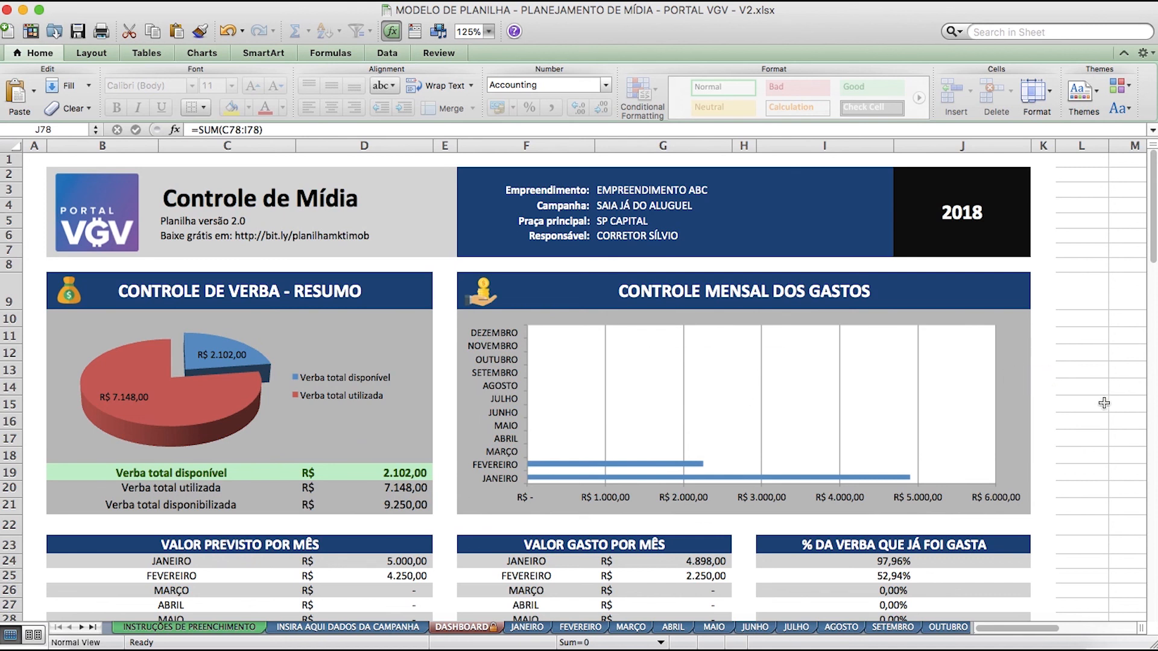
scroll(1103, 403, "down", 1)
scroll(1104, 403, "down", 6)
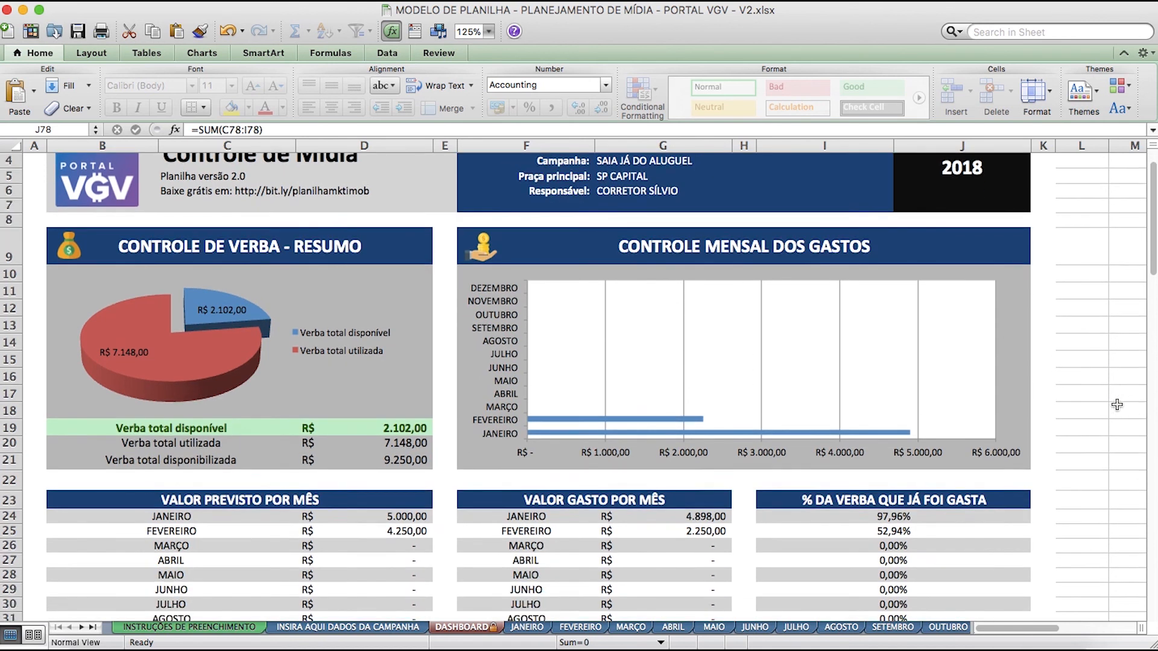
scroll(1116, 405, "down", 4)
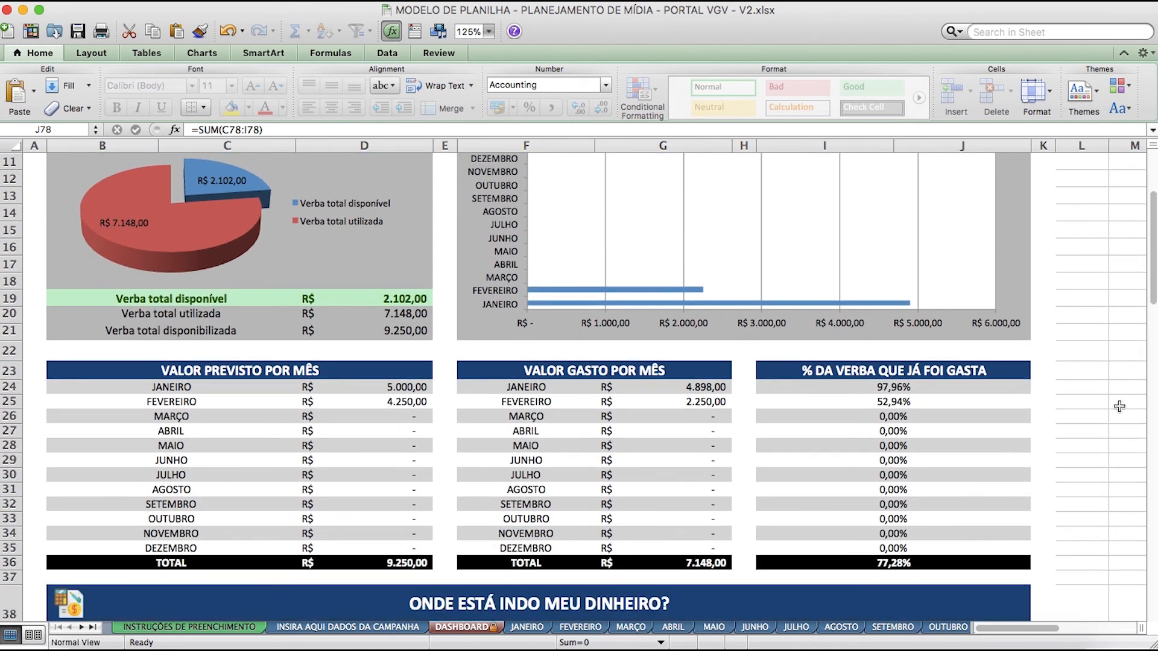
scroll(1123, 409, "down", 12)
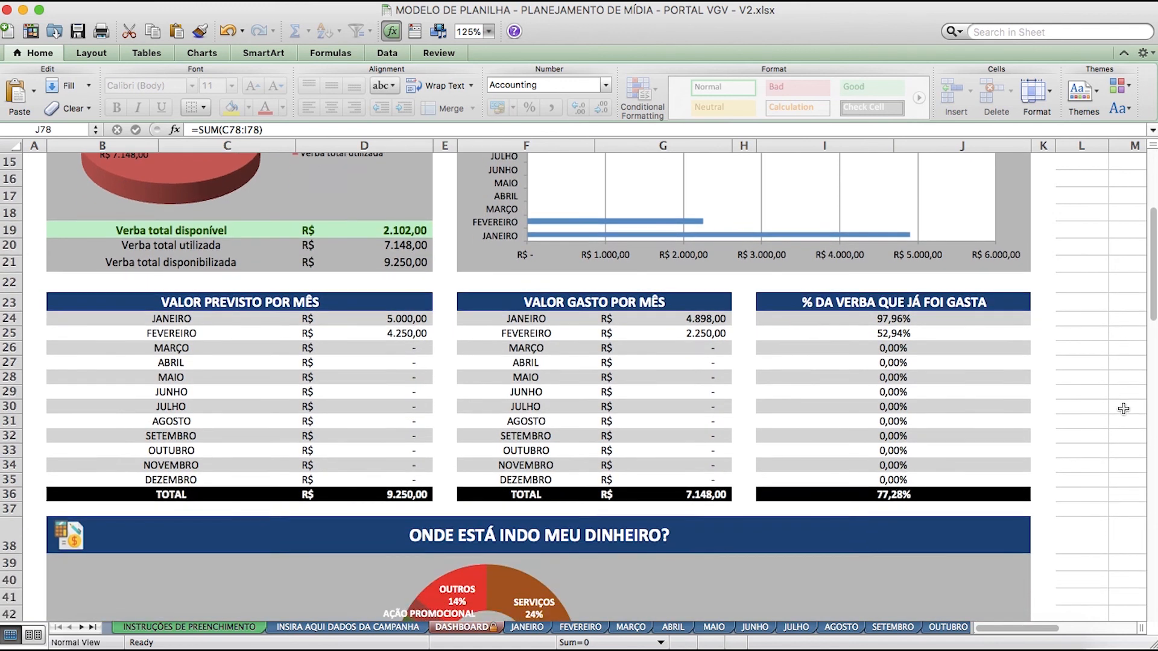
Examine the ONDE ESTÁ INDO MEU DINHEIRO? category chart and the DISTRIBUIÇÃO DA VERBA GASTA ATÉ O MOMENTO table.
scroll(1123, 409, "down", 2)
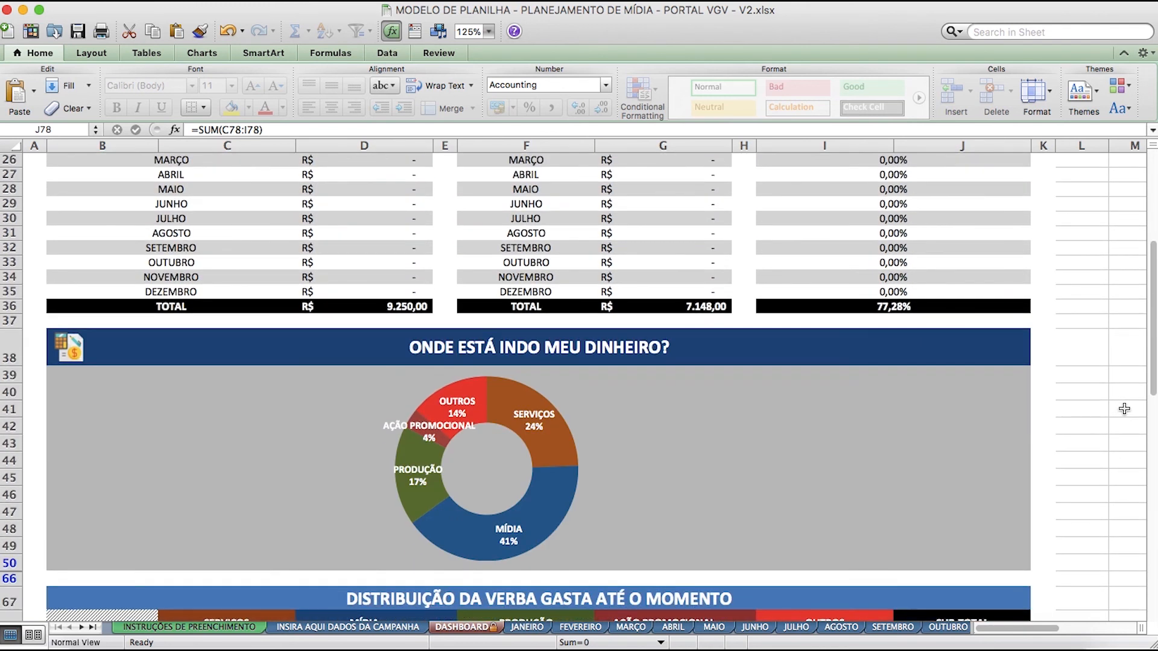
scroll(1124, 409, "down", 9)
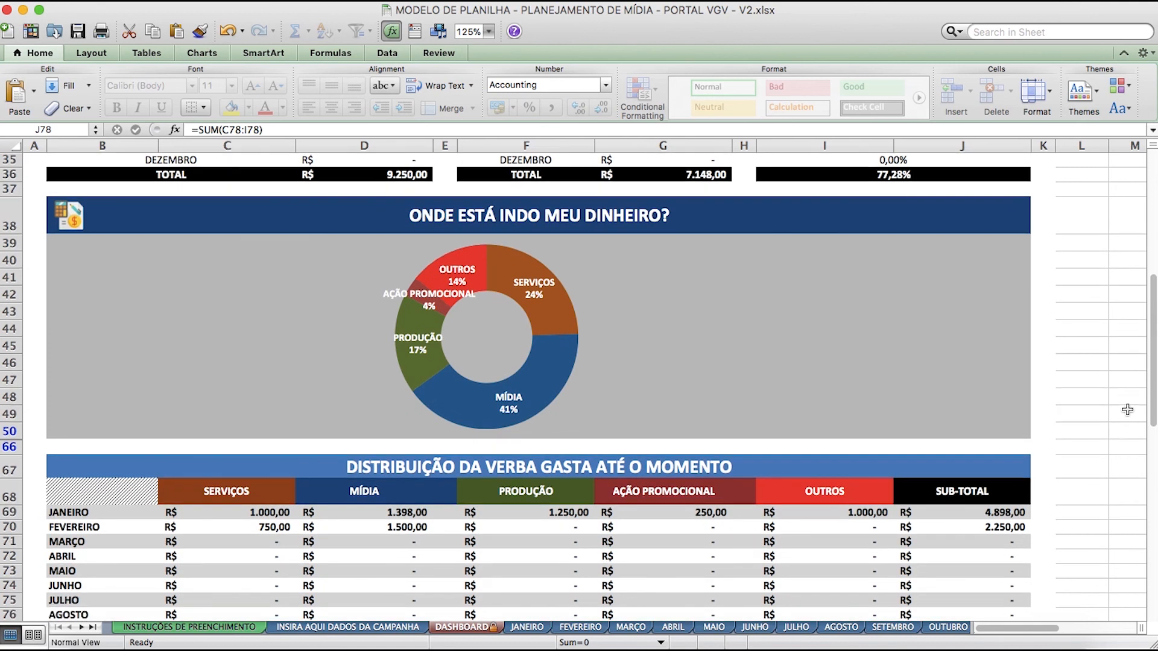
scroll(1127, 410, "down", 2)
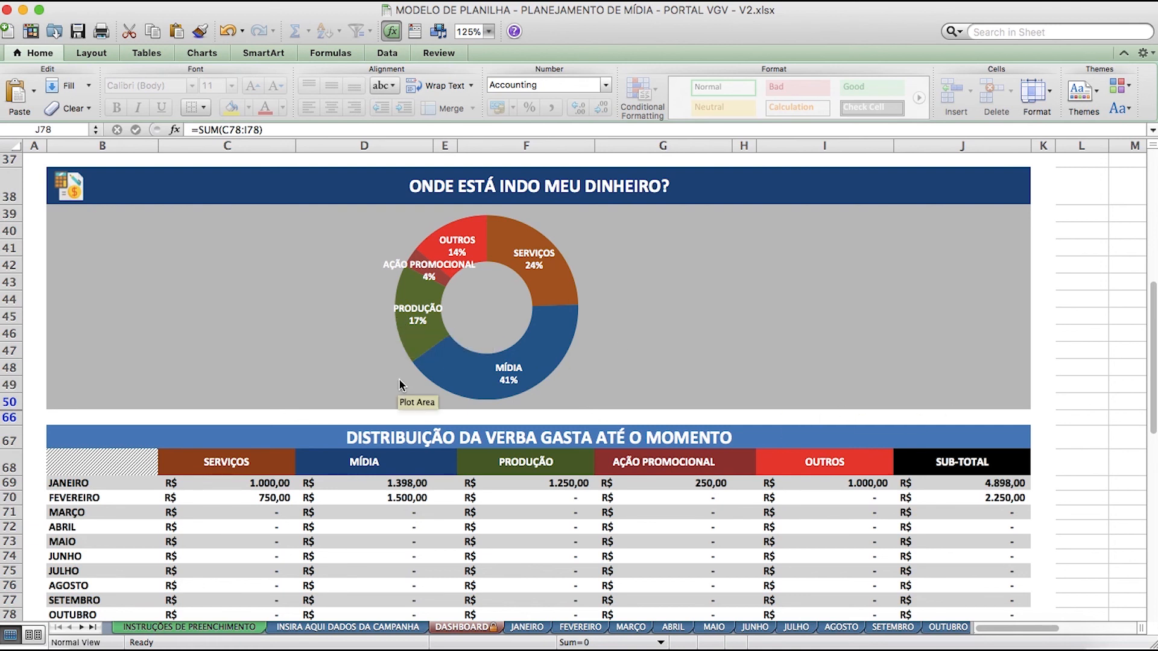
mouse_move(455, 388)
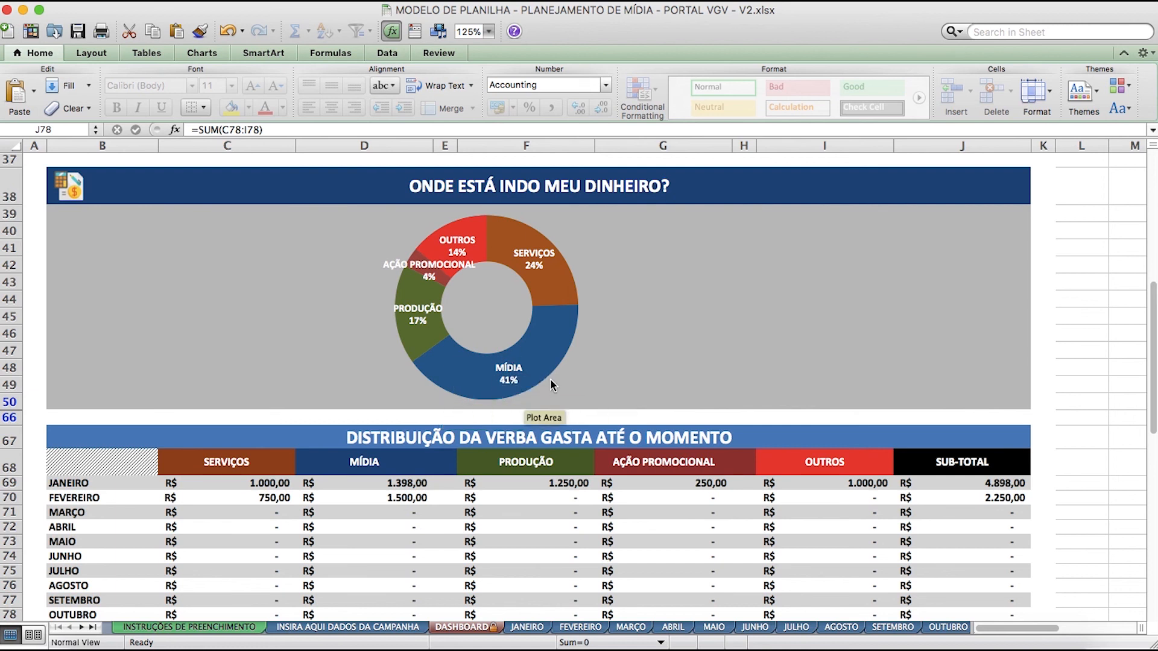
mouse_move(577, 285)
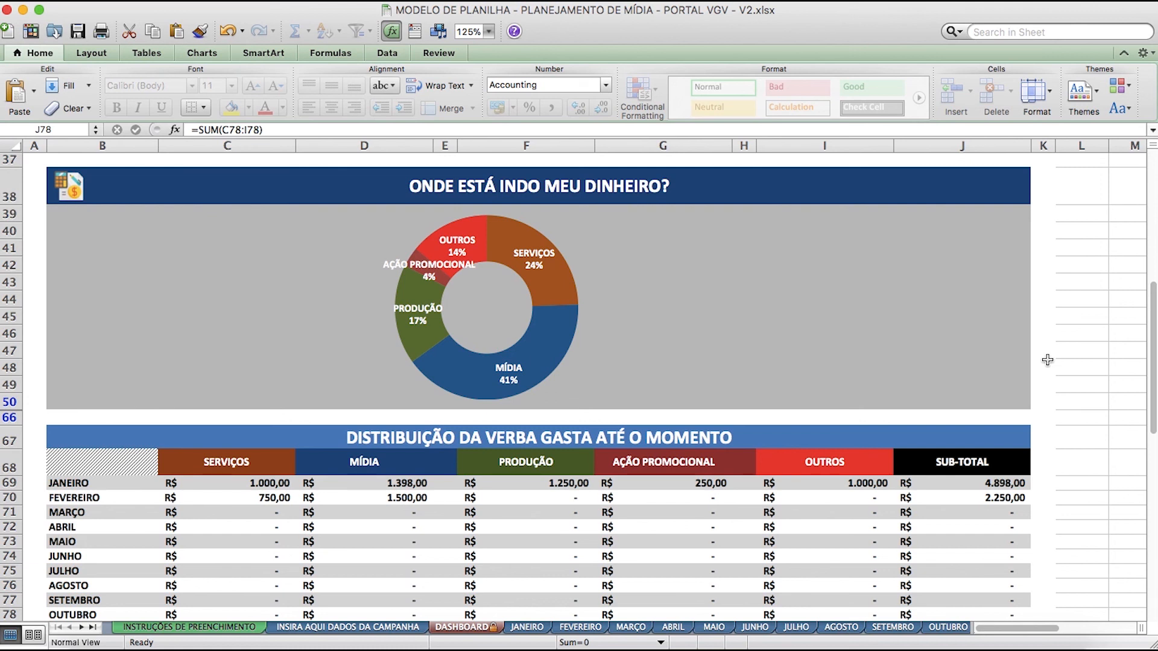
scroll(1048, 360, "down", 3)
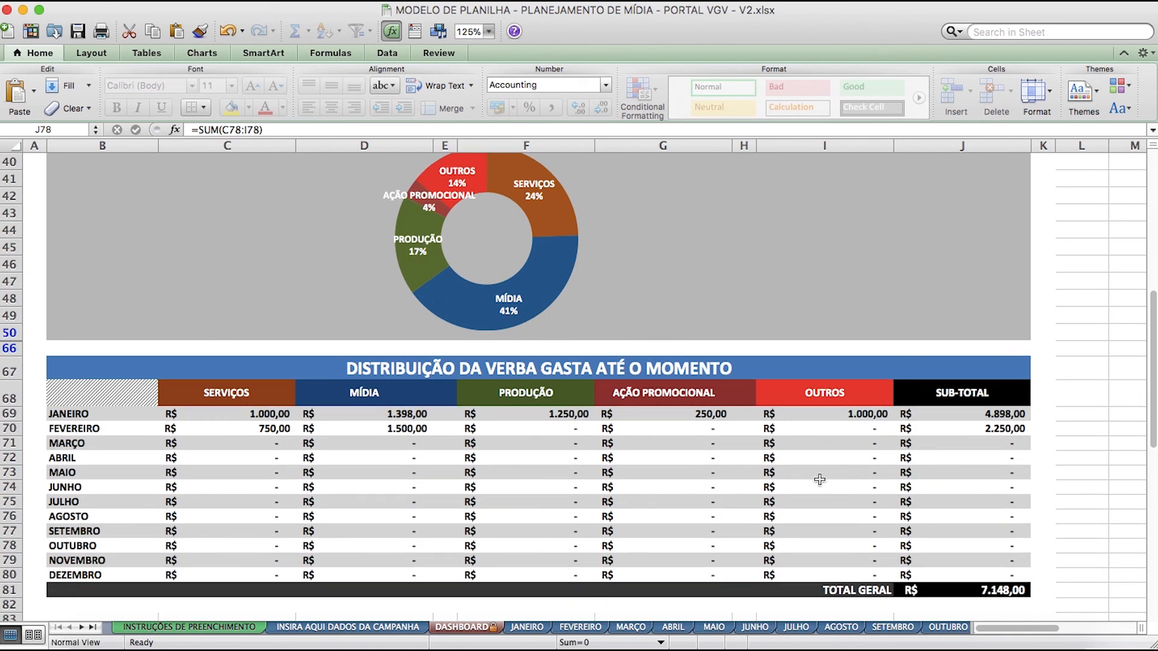
scroll(808, 487, "up", 13)
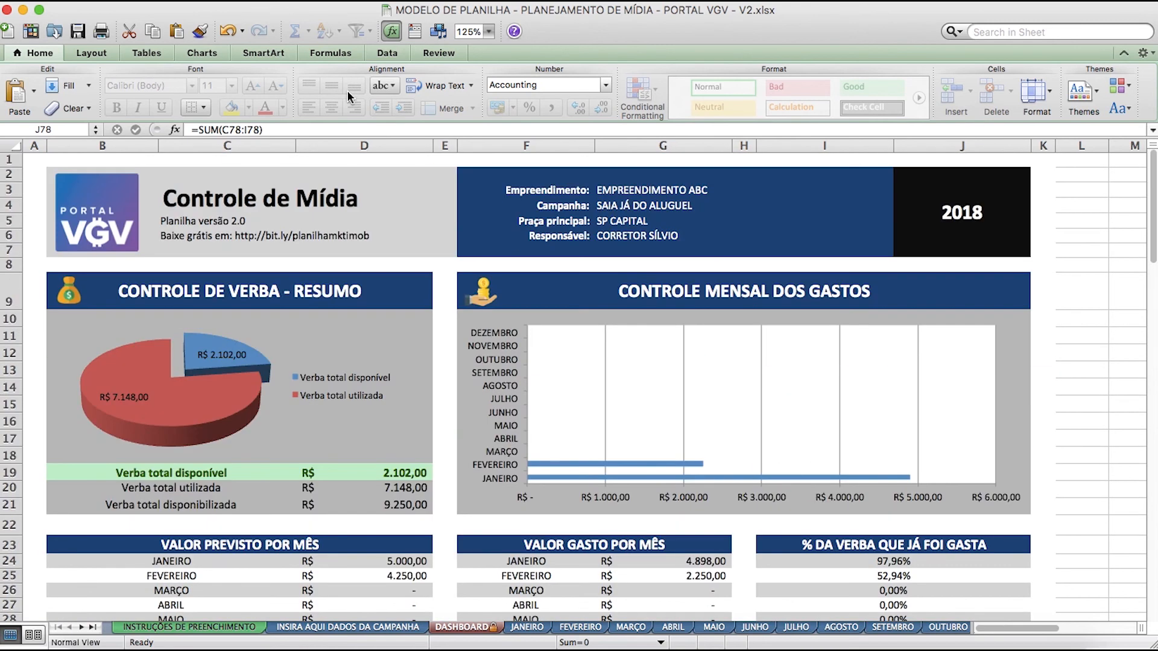
Set the DASHBOARD sheet's zoom to 150% and return to the Controle de Mídia heading at its start.
left_click(156, 1)
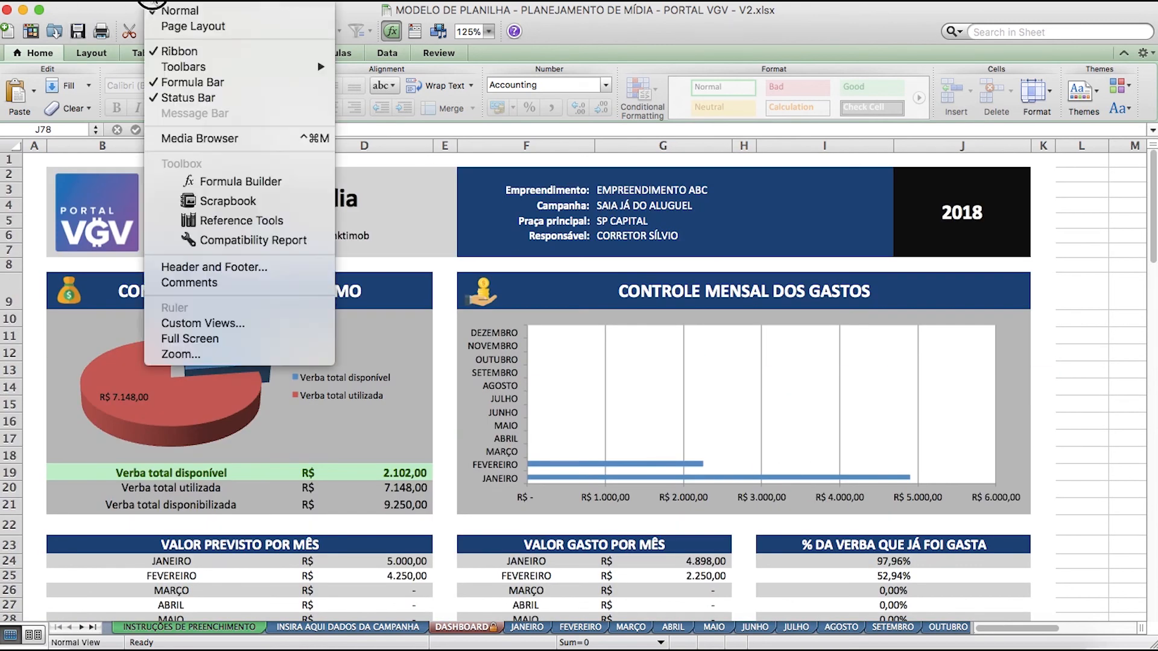
left_click(181, 354)
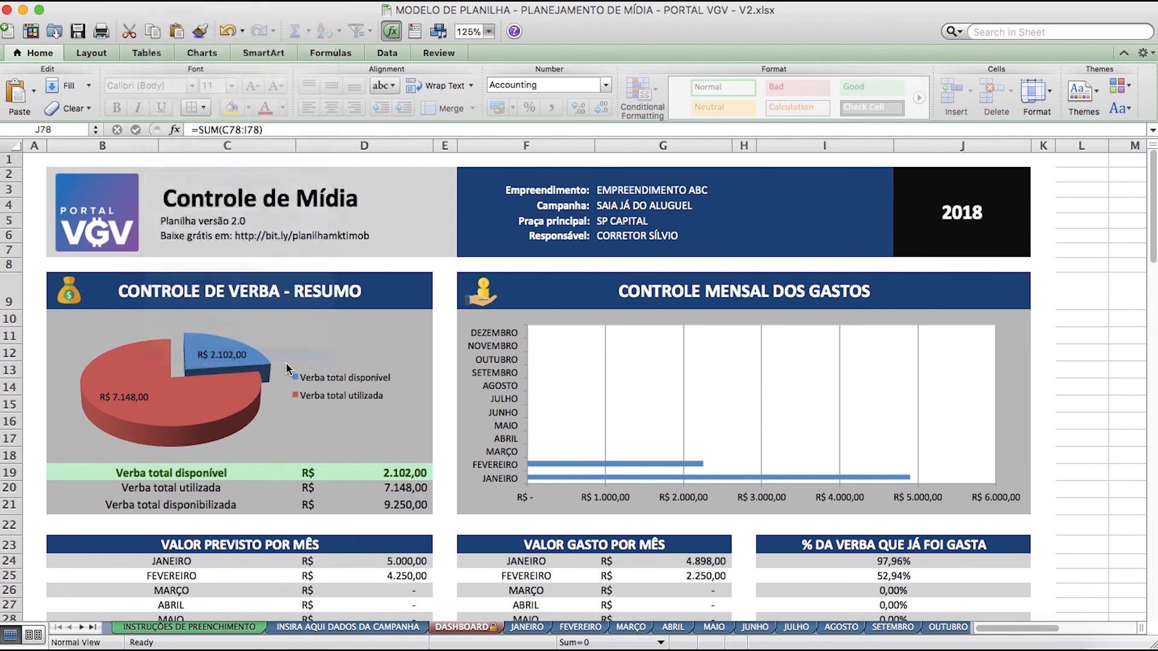
left_click(546, 292)
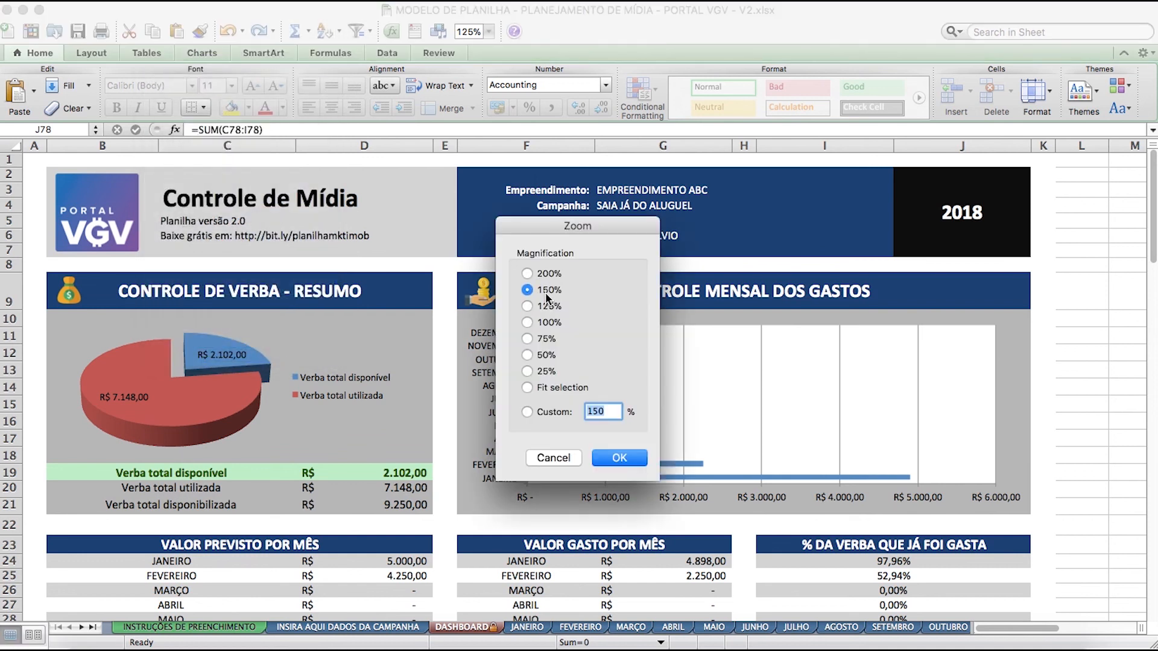
left_click(609, 458)
scroll(919, 358, "up", 15)
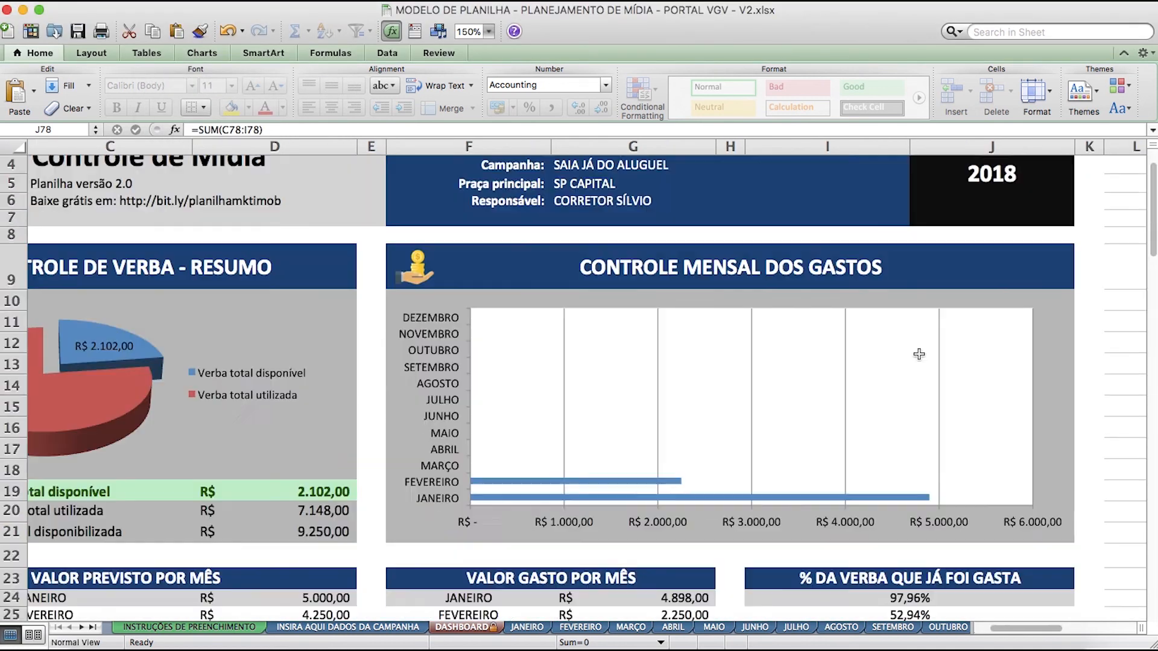
left_click_drag(1019, 630, 1007, 631)
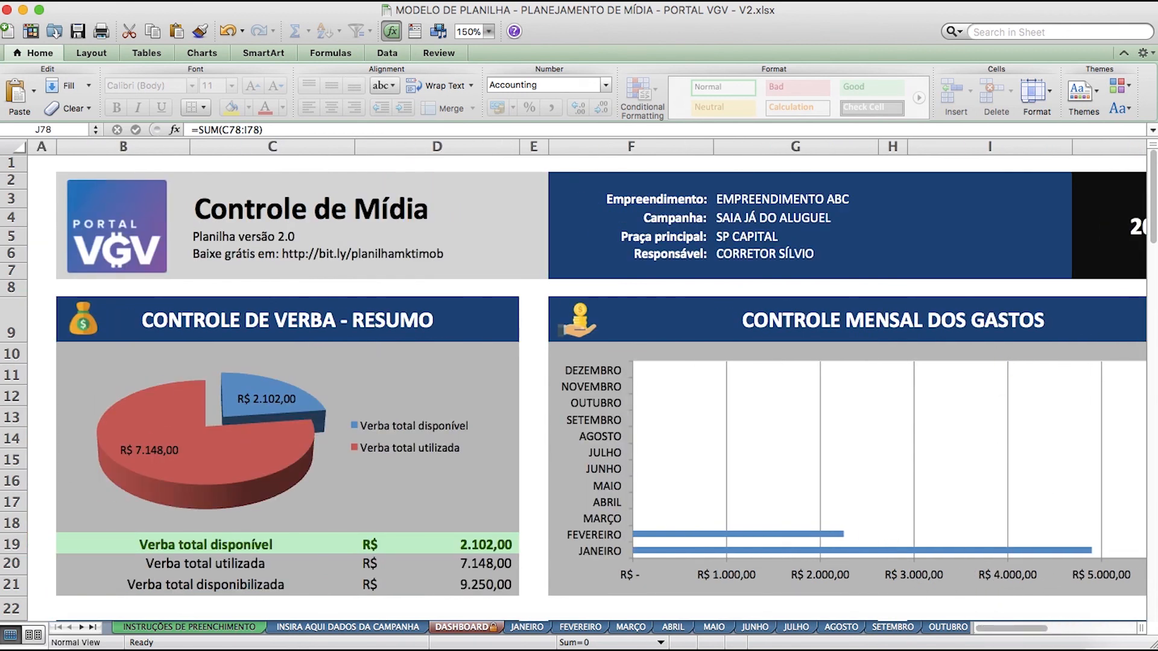